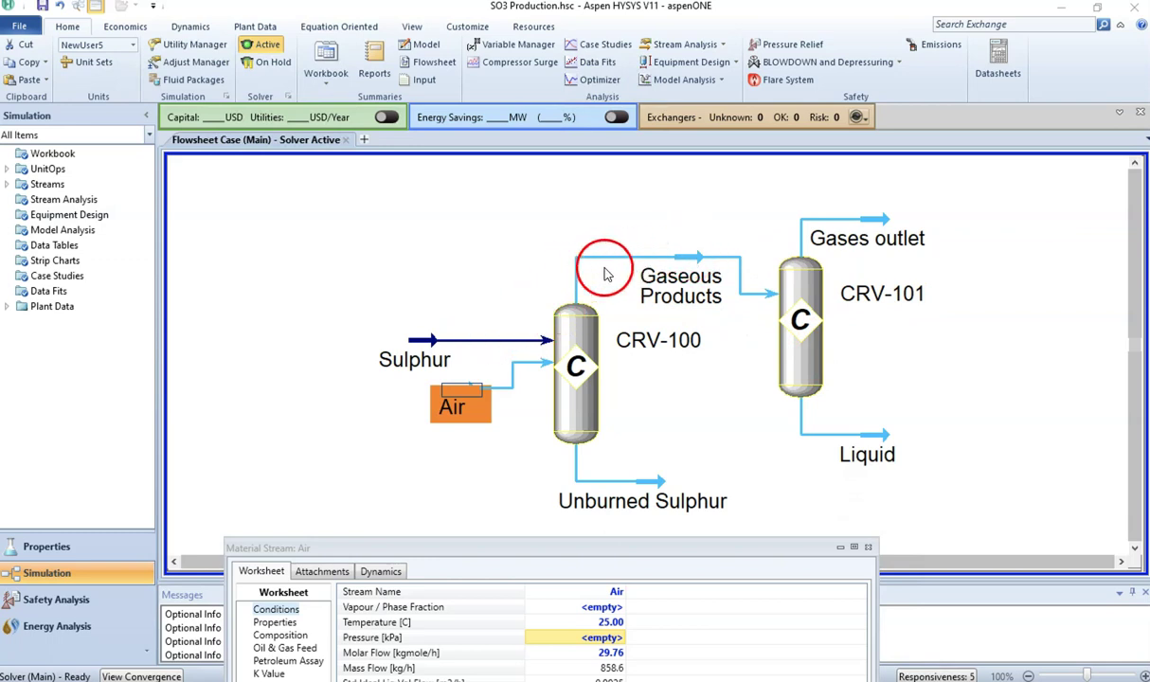
Set the Air stream's pressure to 101.3 kPa and close its property window
double_click(637, 547)
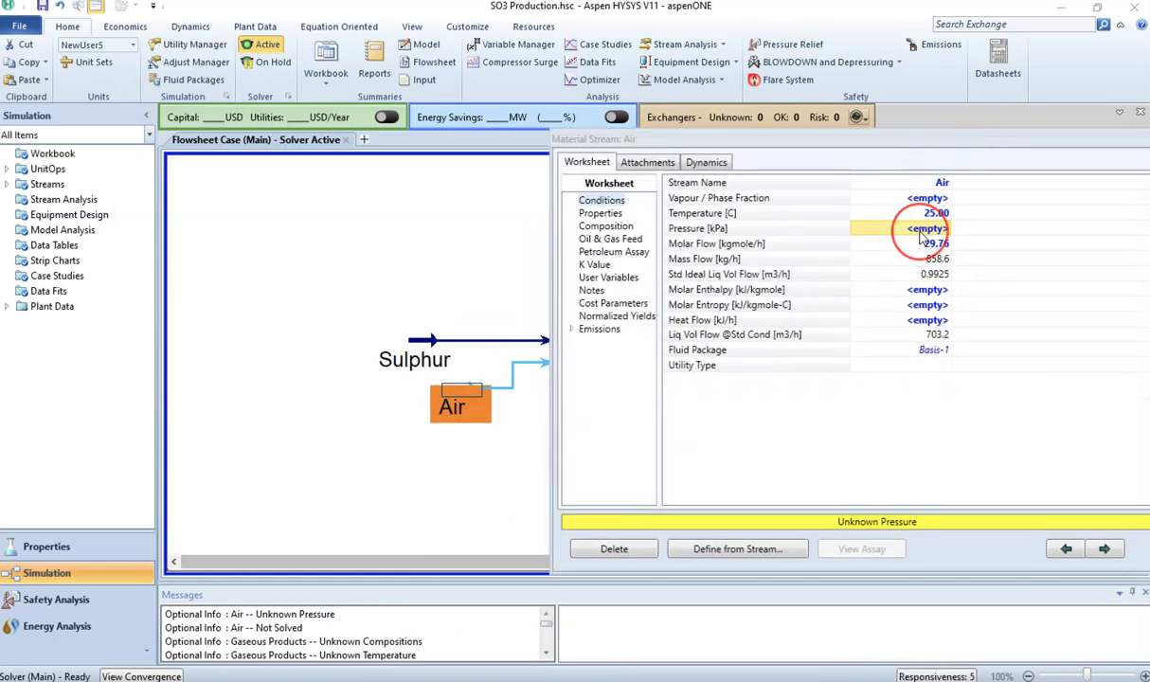
type("101")
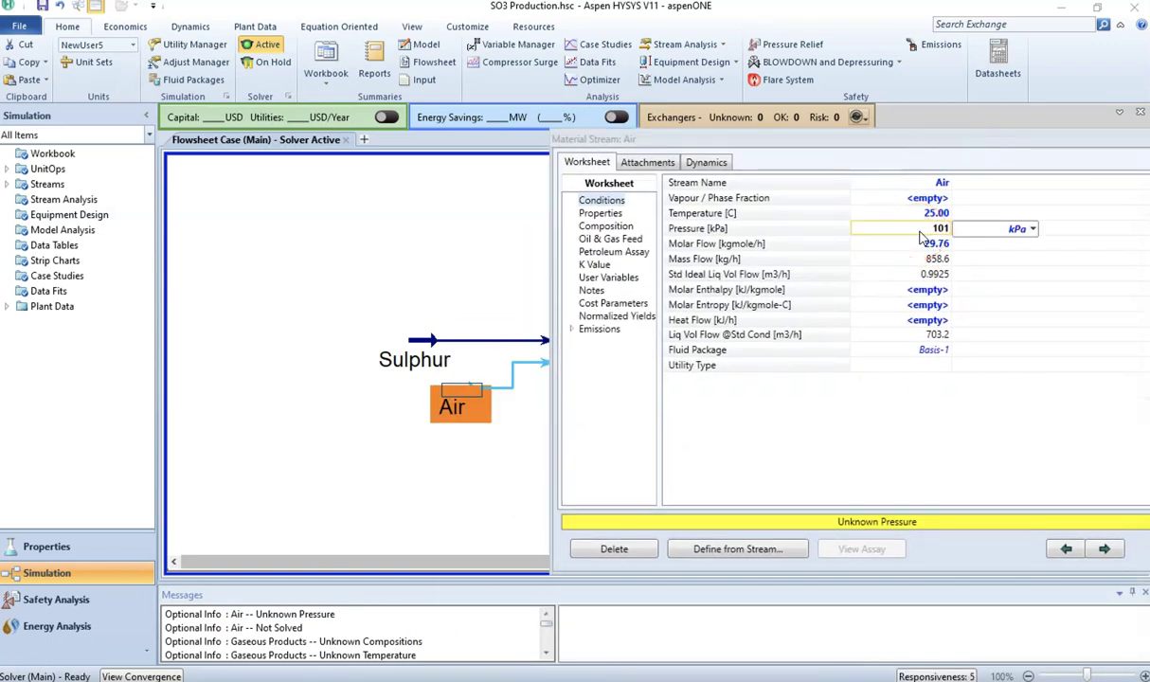
type(".3")
key("Return")
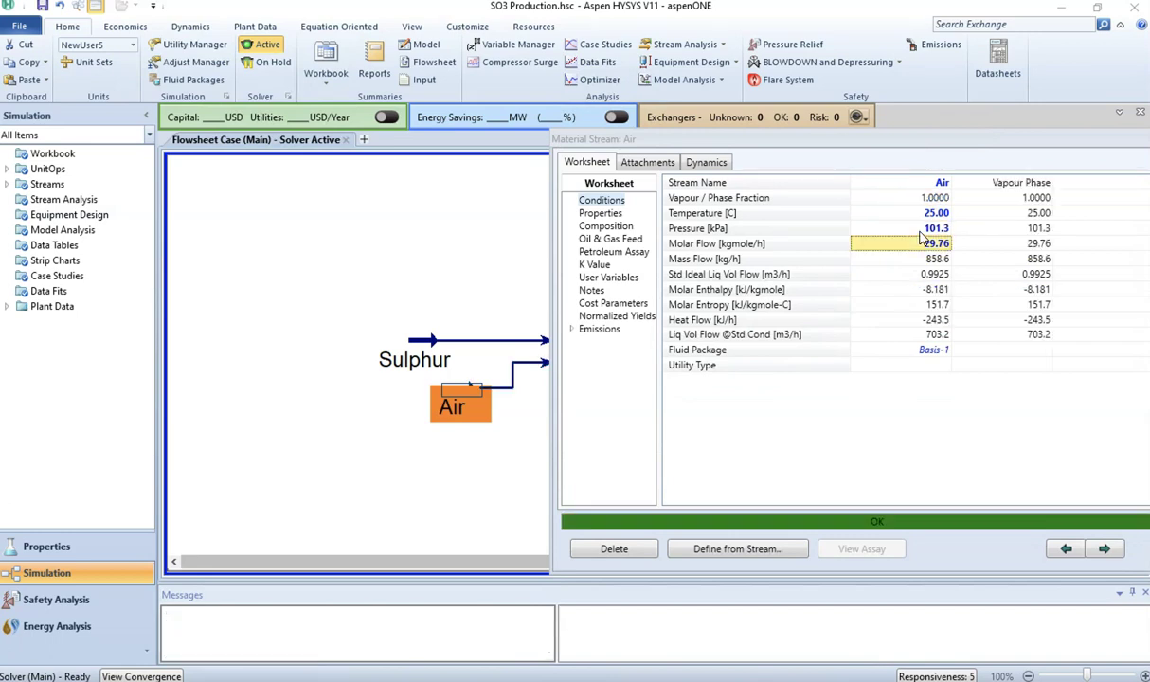
left_click(873, 577)
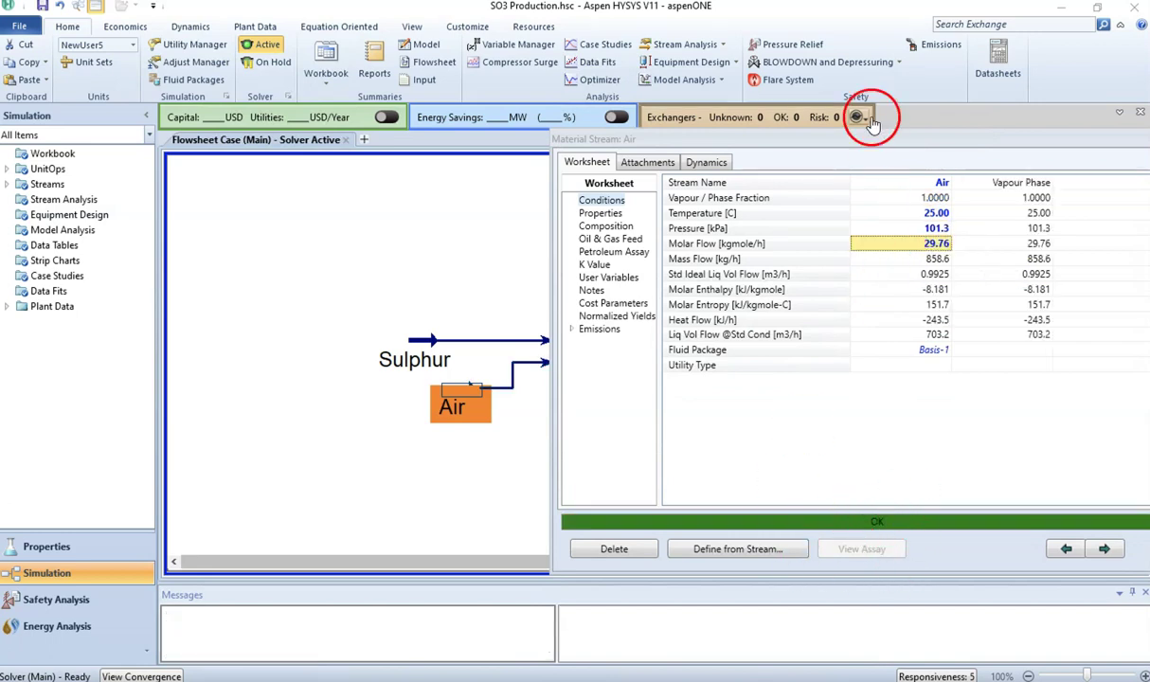
left_click_drag(663, 138, 496, 82)
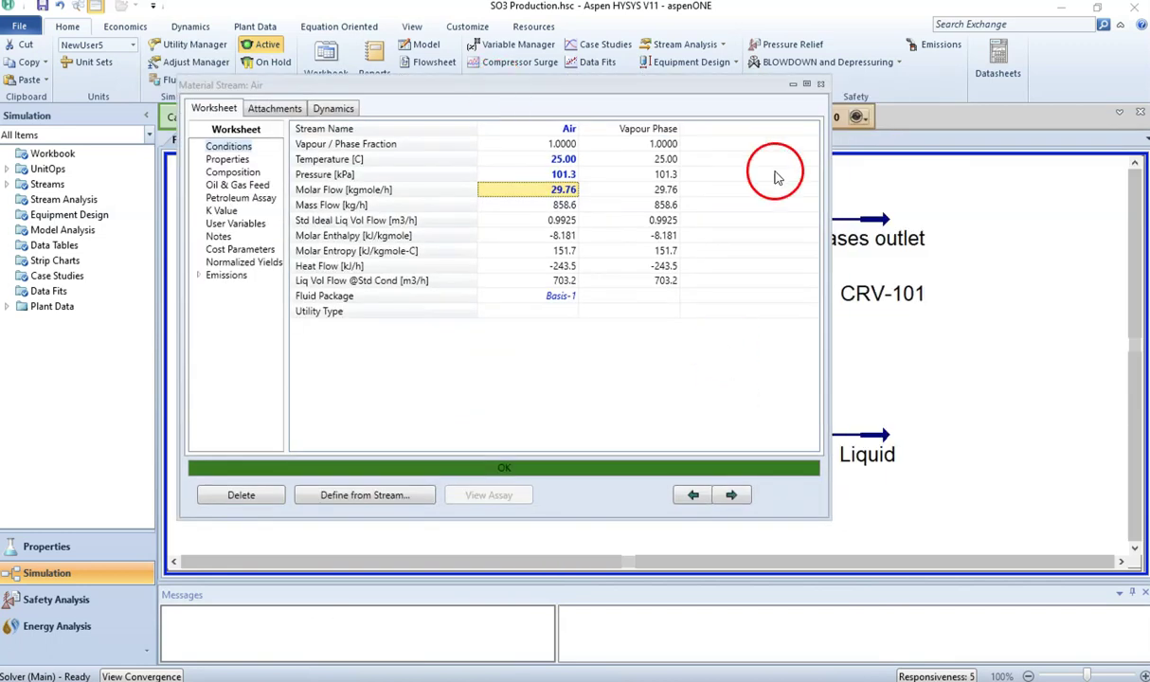
left_click(819, 84)
left_click(380, 453)
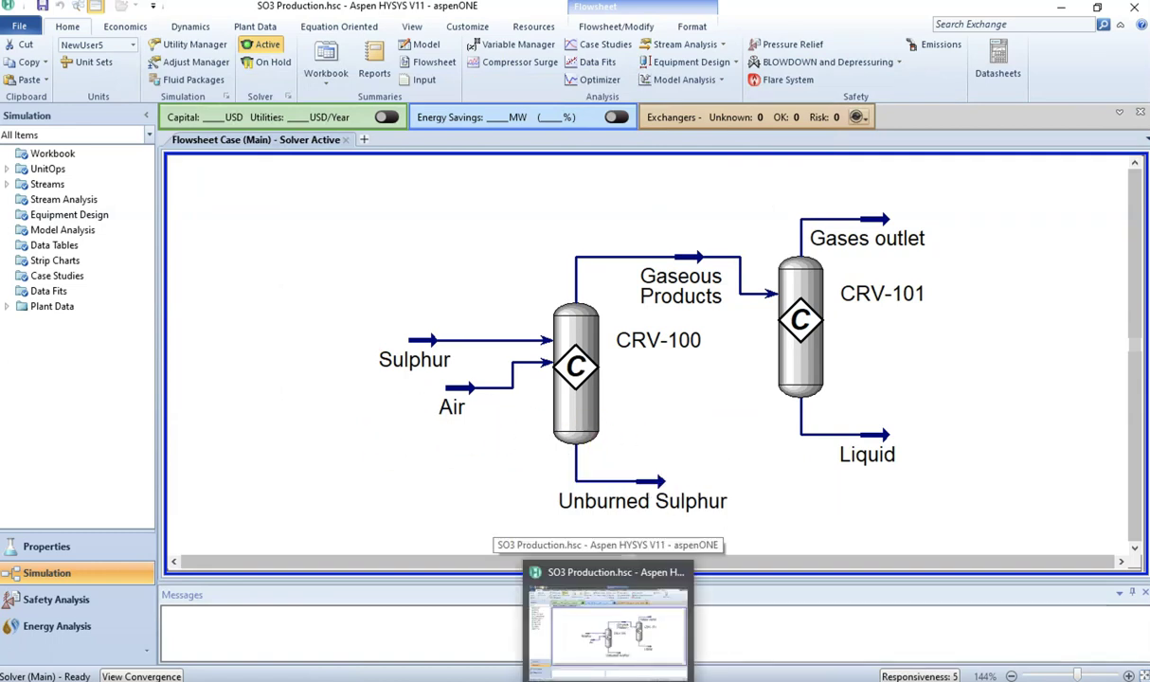
Switch to the Workbook 13 document in Word and read through the 10 steps for economic analysis
mouse_move(568, 681)
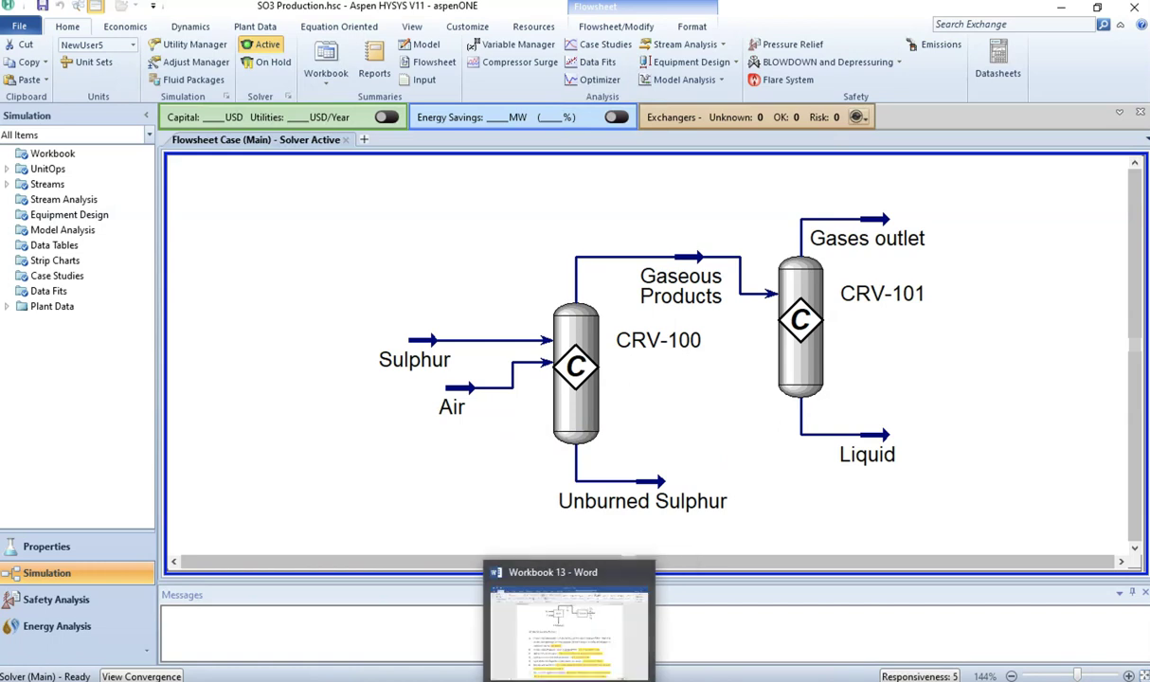
left_click(559, 632)
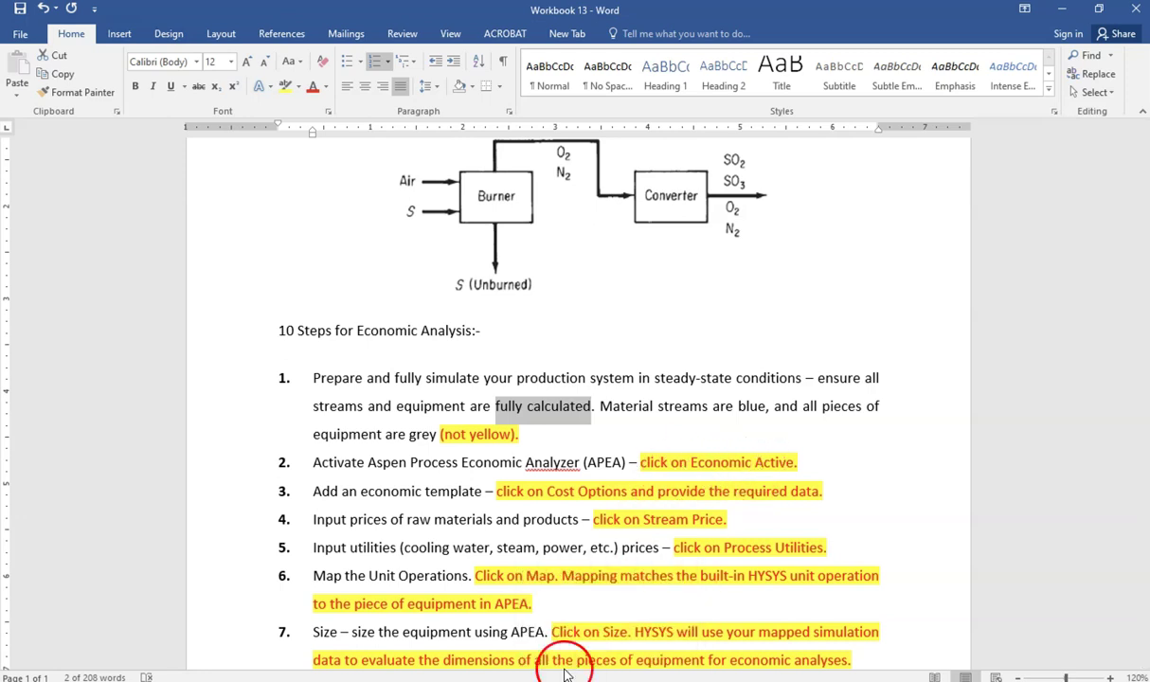
left_click(293, 435)
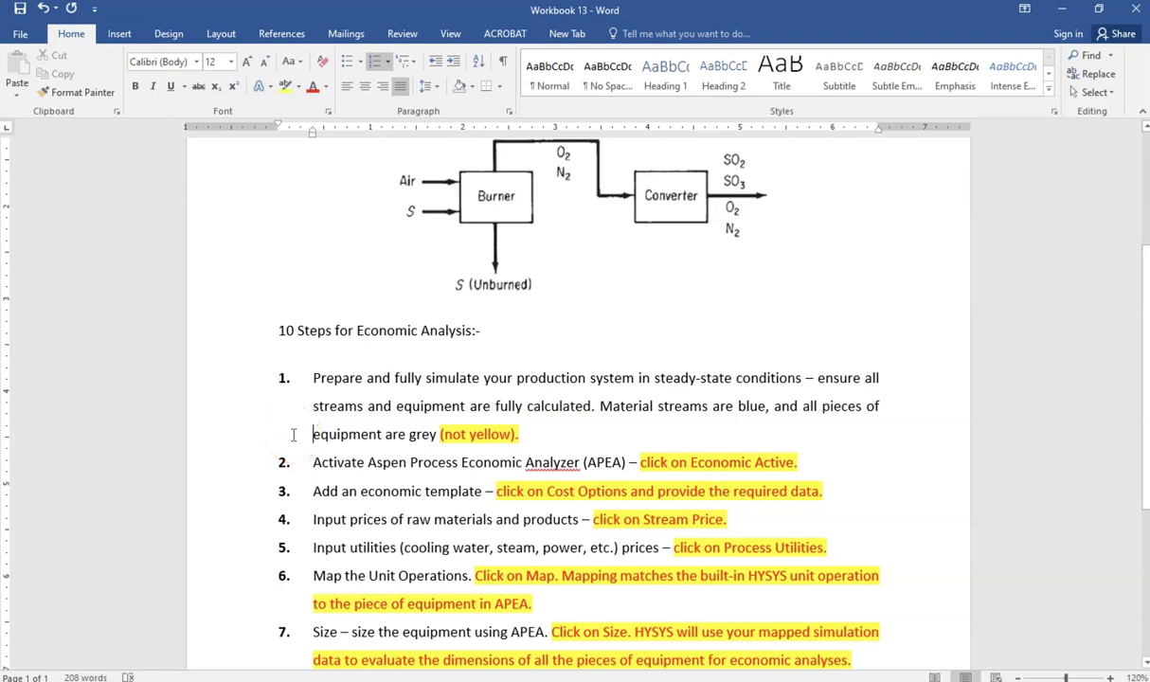
scroll(294, 434, "down", 2)
scroll(294, 435, "down", 3)
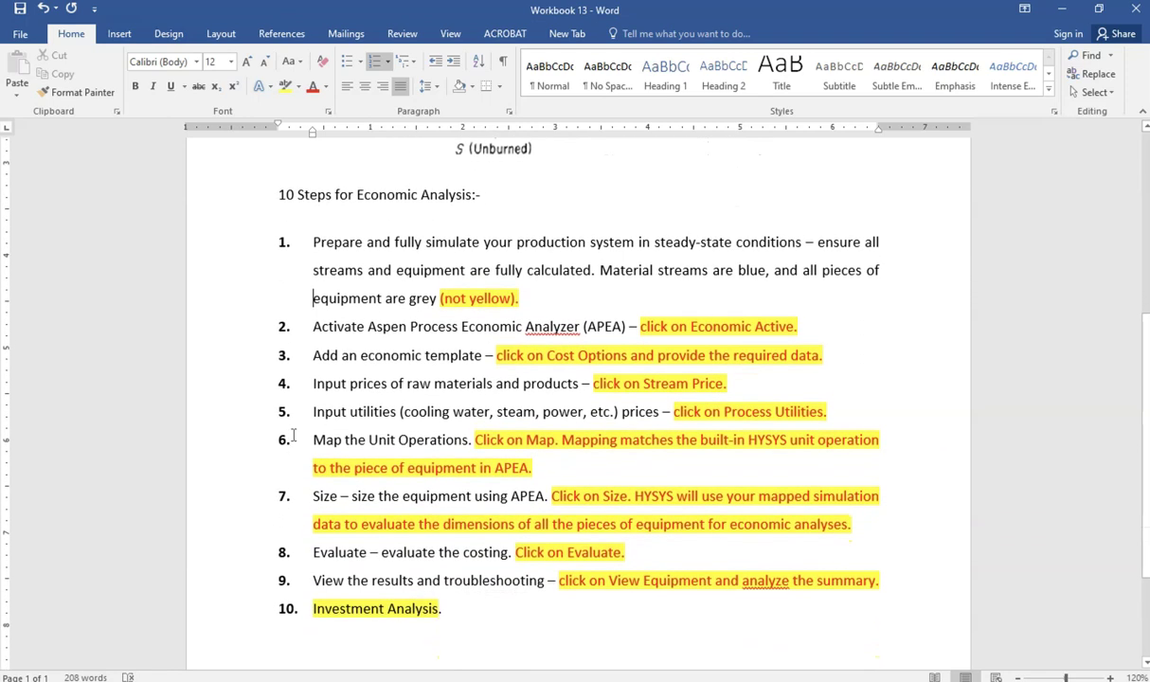
scroll(293, 435, "down", 1)
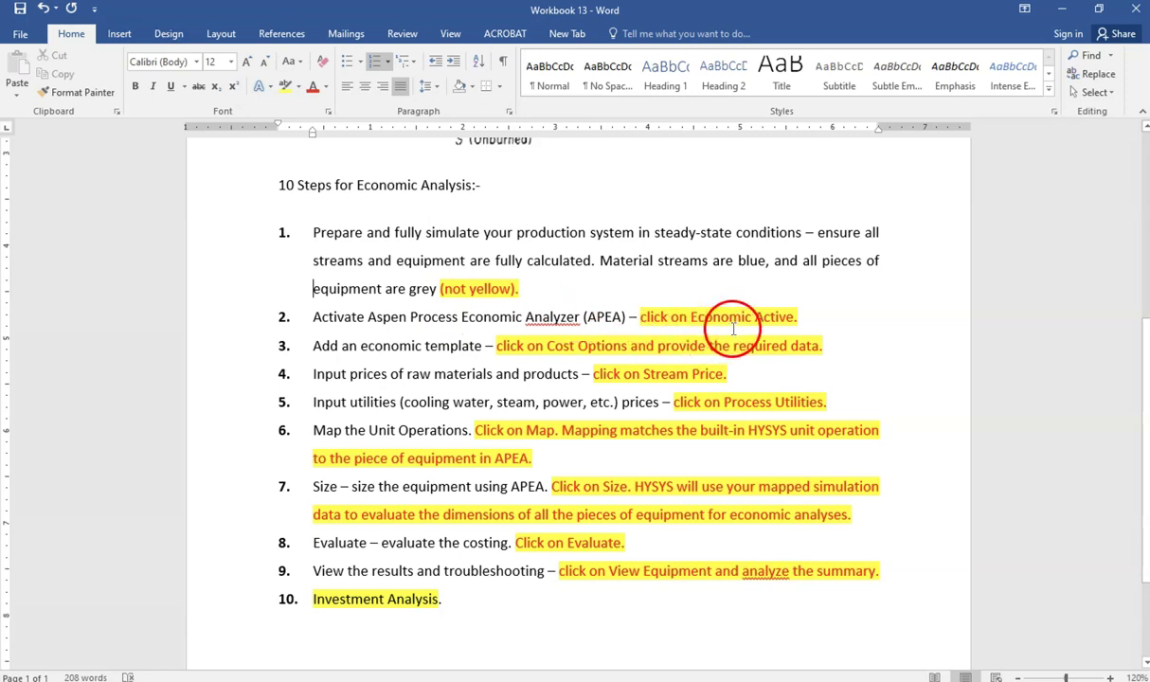
Switch back to Aspen HYSYS and activate the economics solver for the SO3 Production case
left_click(652, 681)
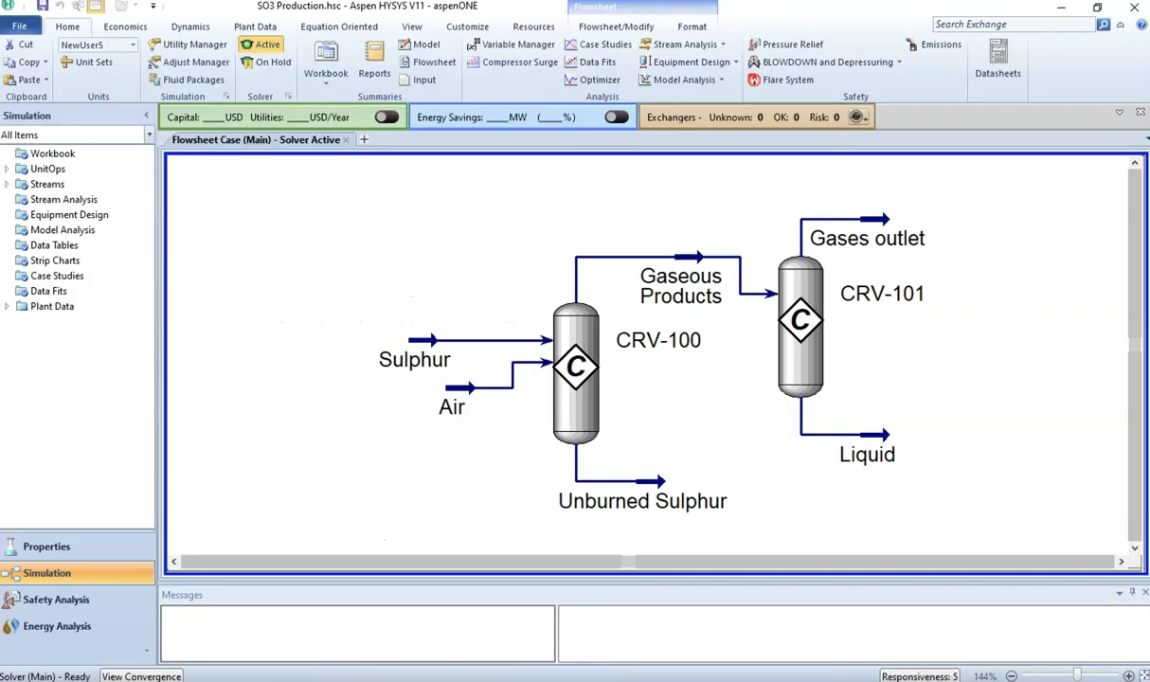
left_click(132, 29)
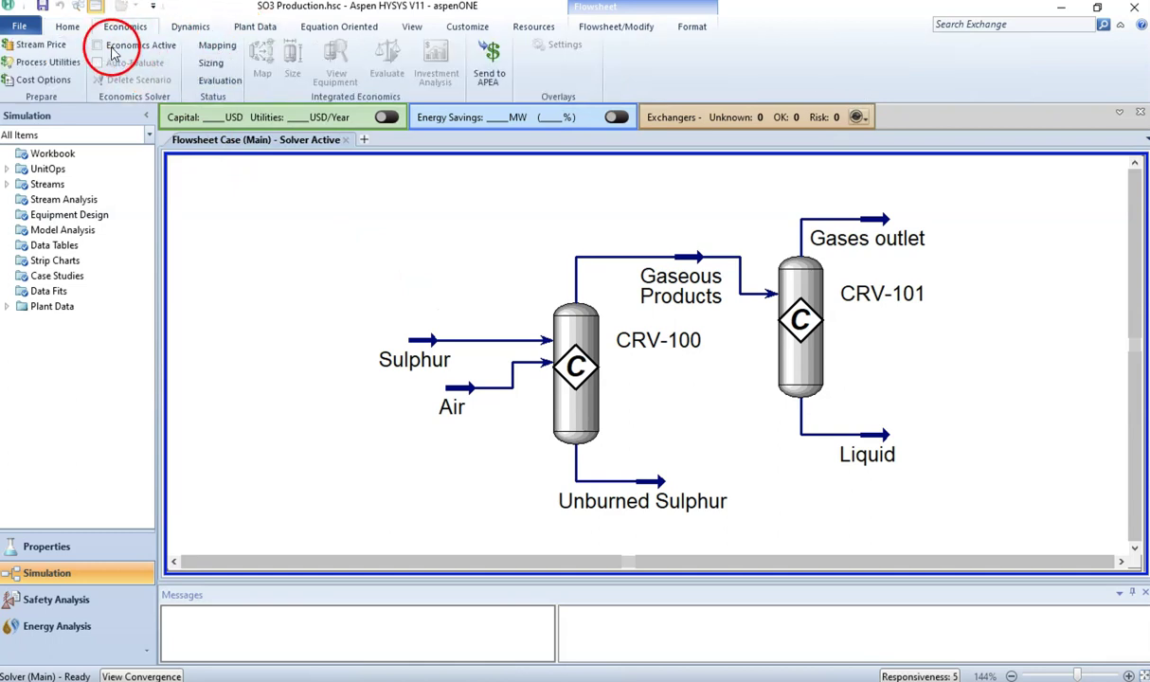
left_click(96, 47)
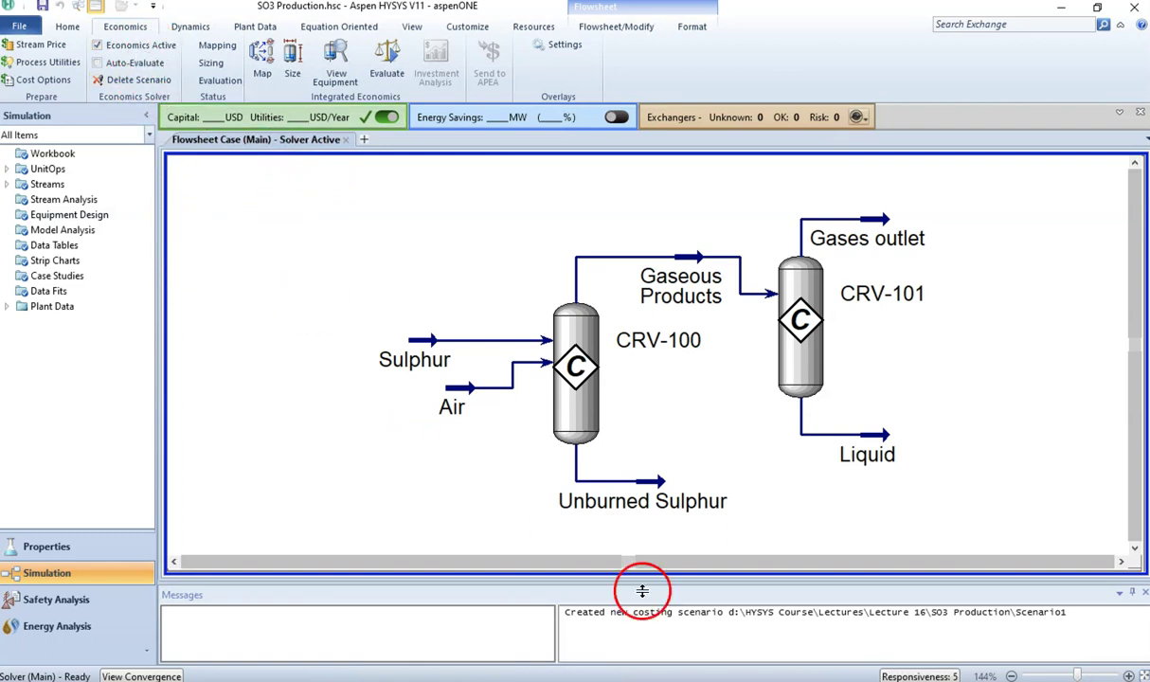
key("alt+Tab")
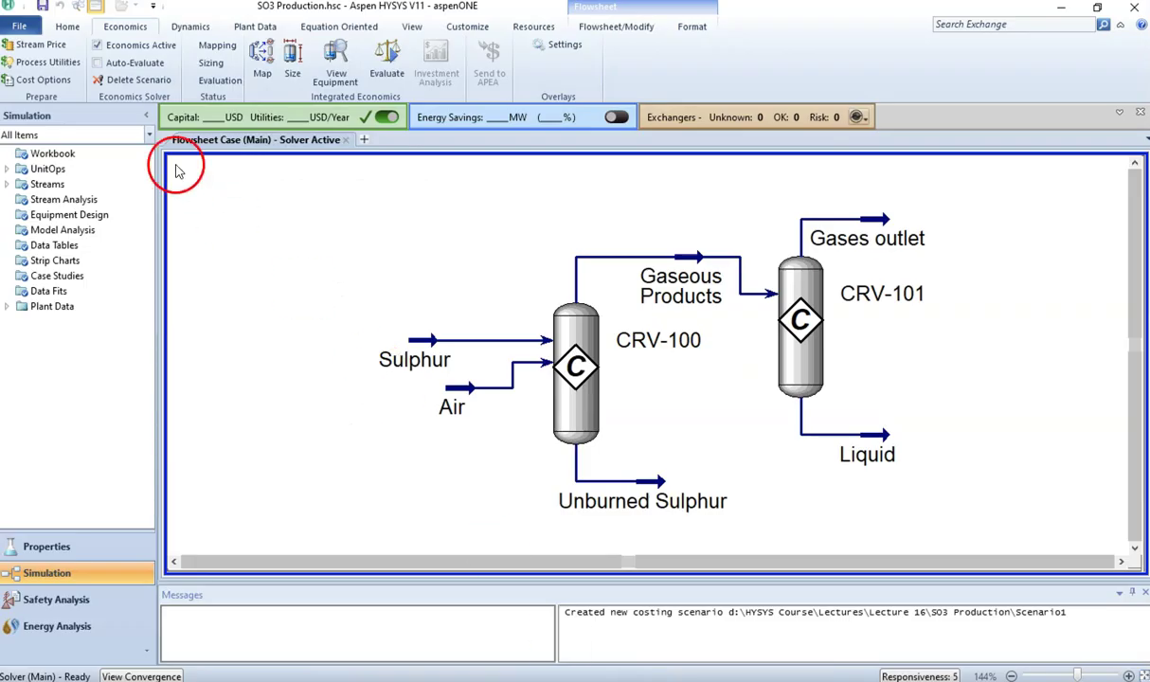
Open the costing options and examine the regional costing template folders available, without choosing another template
left_click(47, 81)
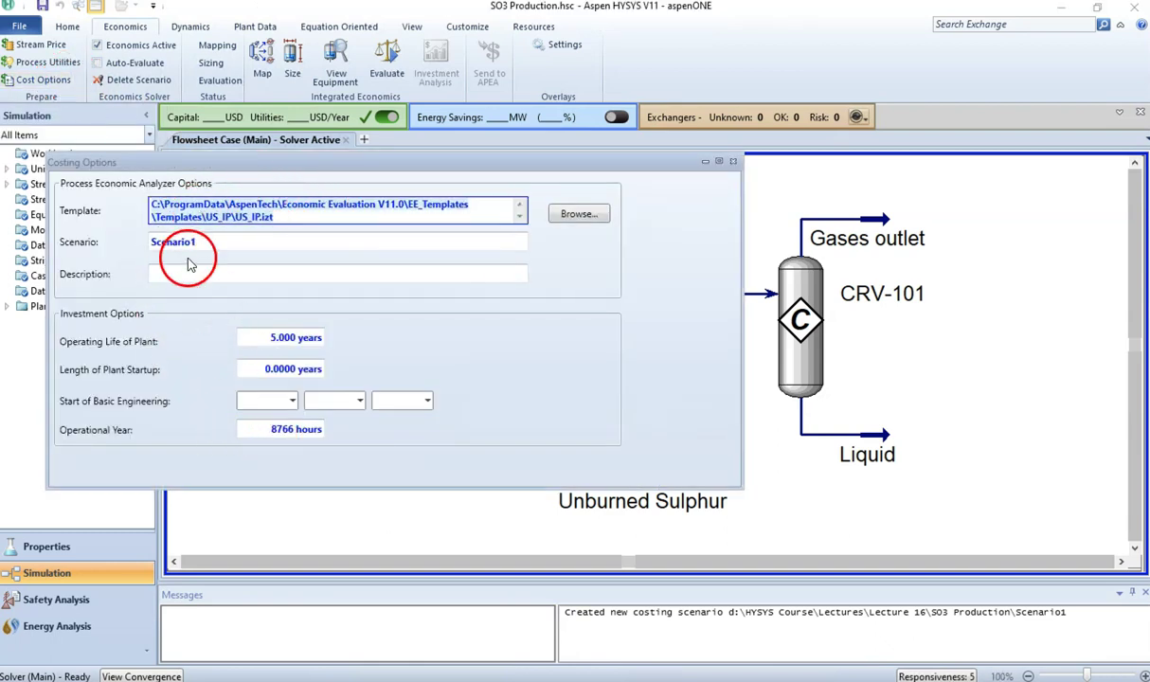
left_click(163, 276)
left_click(163, 213)
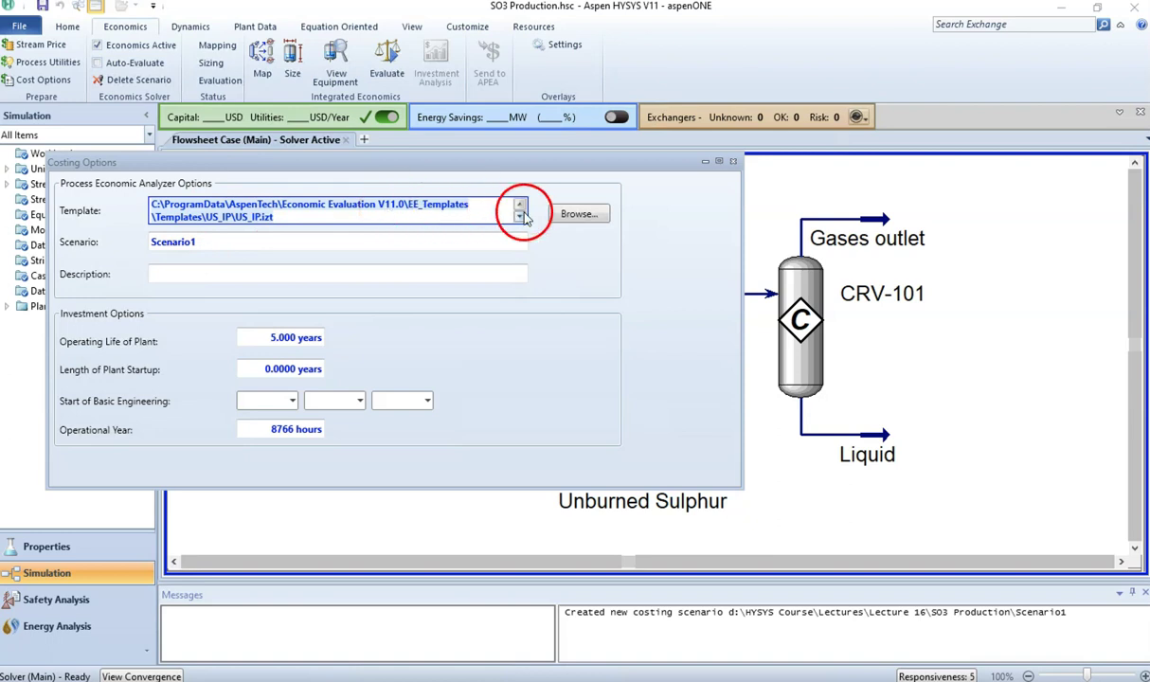
left_click(575, 216)
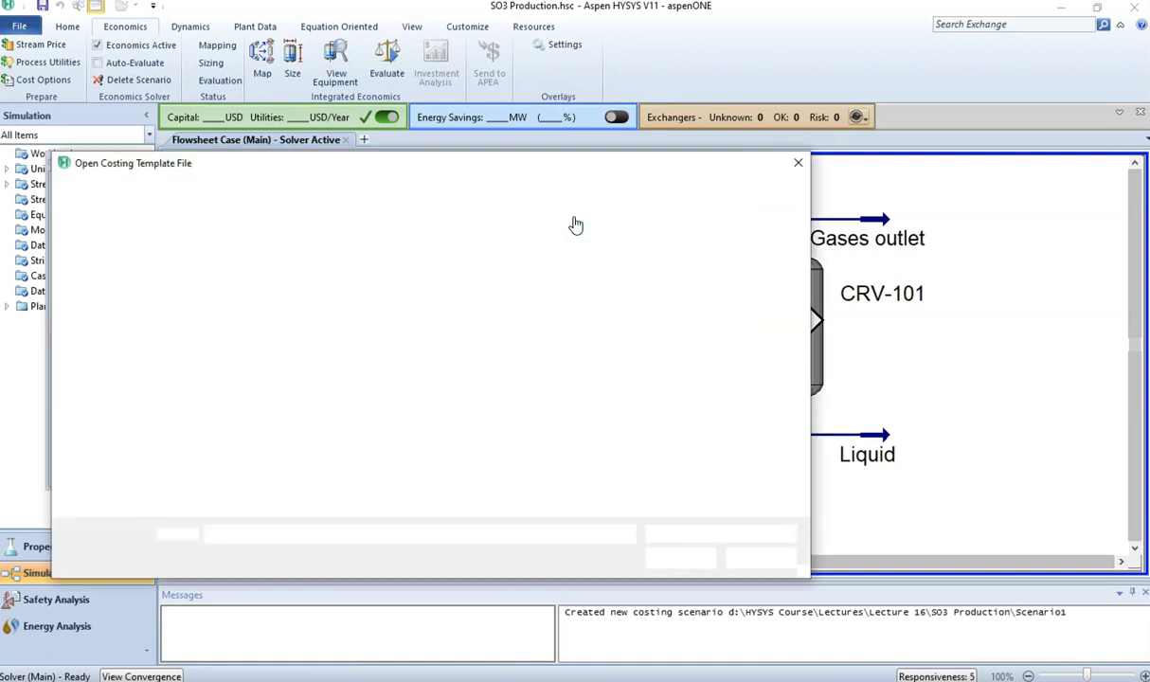
left_click_drag(526, 172, 686, 281)
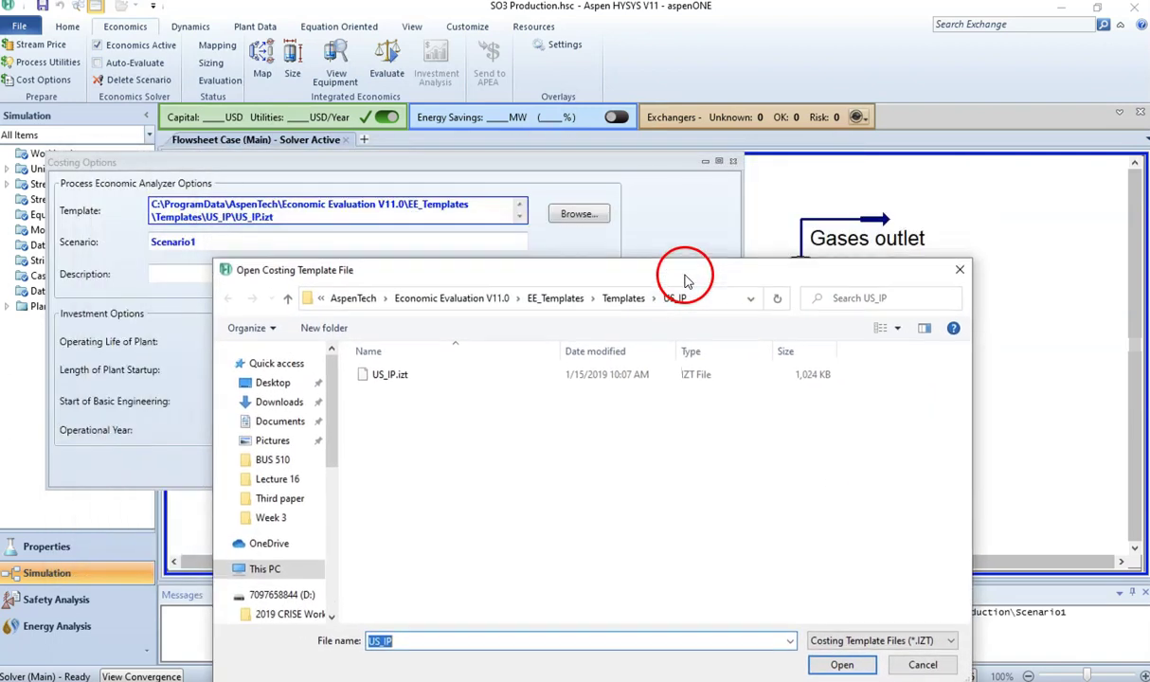
left_click(622, 300)
left_click_drag(584, 274, 730, 74)
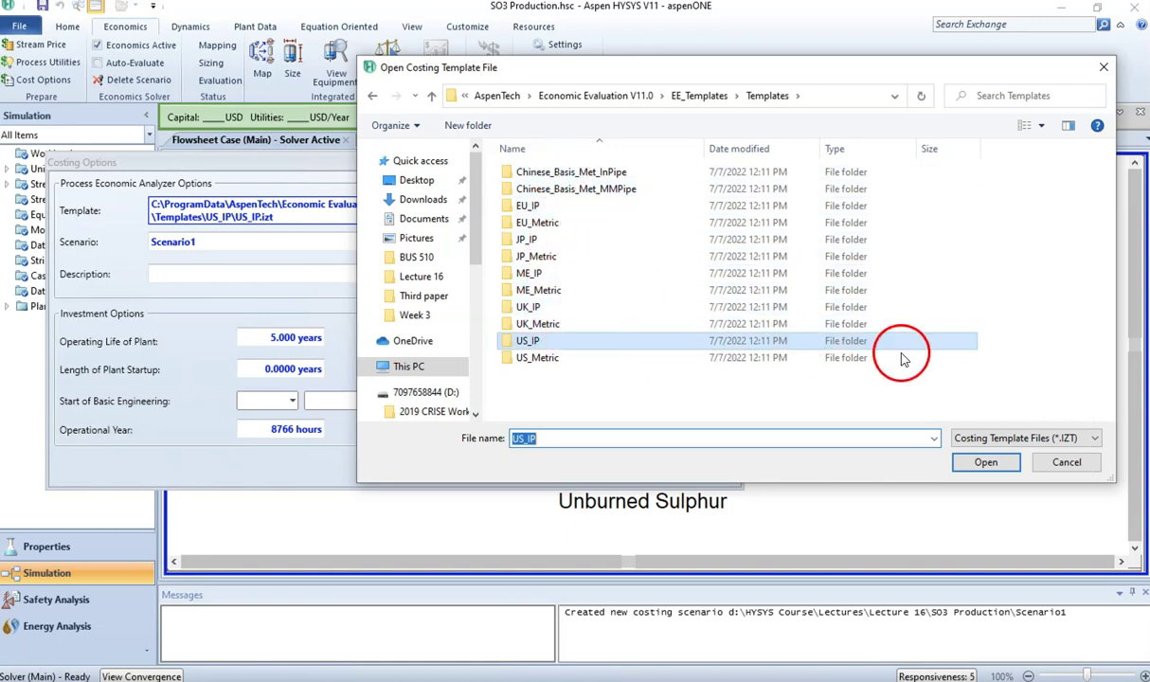
left_click(1066, 462)
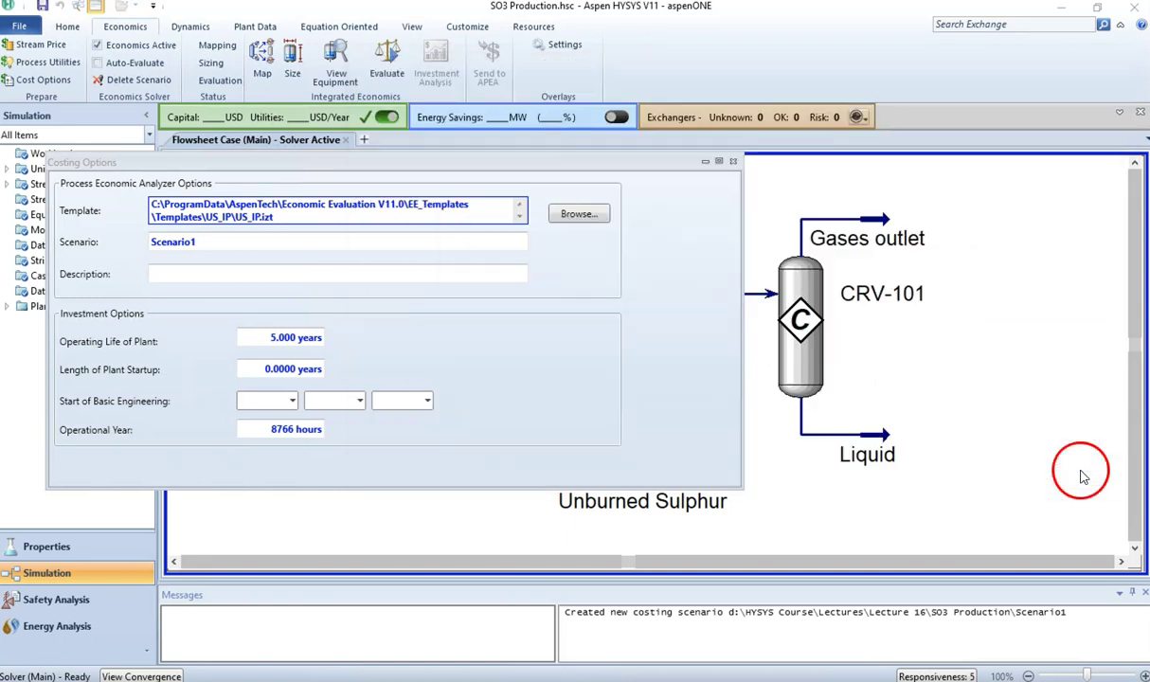
Describe the costing scenario as "Economic Analysis of SO3 Production" and set the operating life of the plant to 20 years
left_click(195, 274)
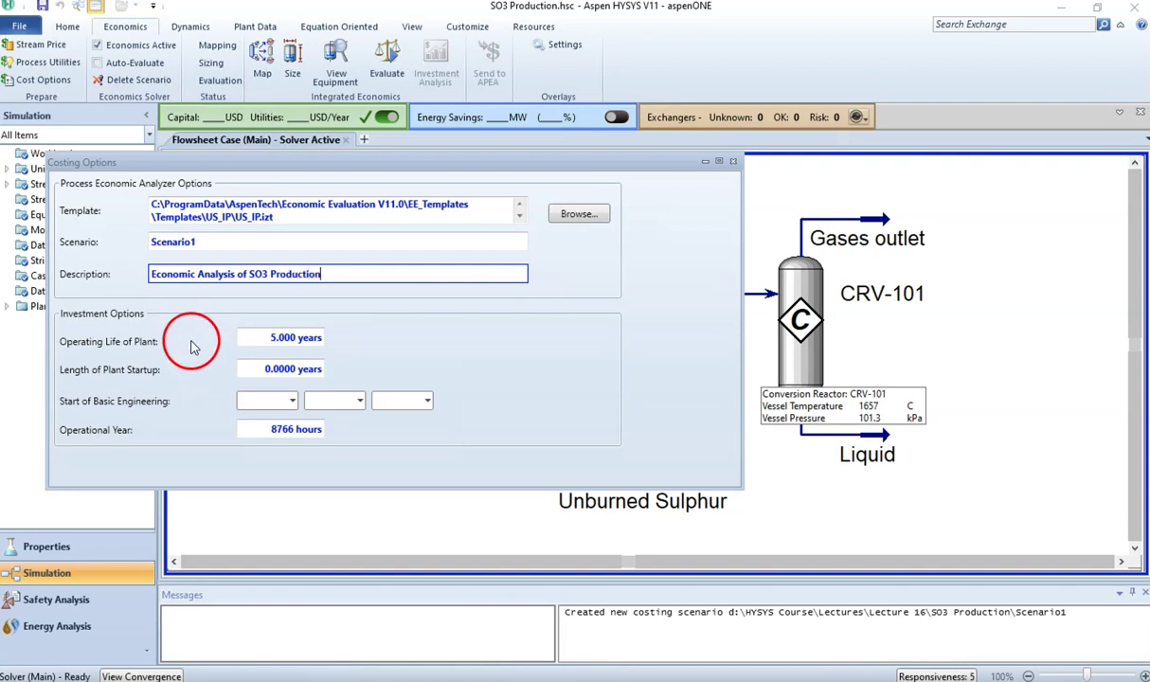
left_click(261, 338)
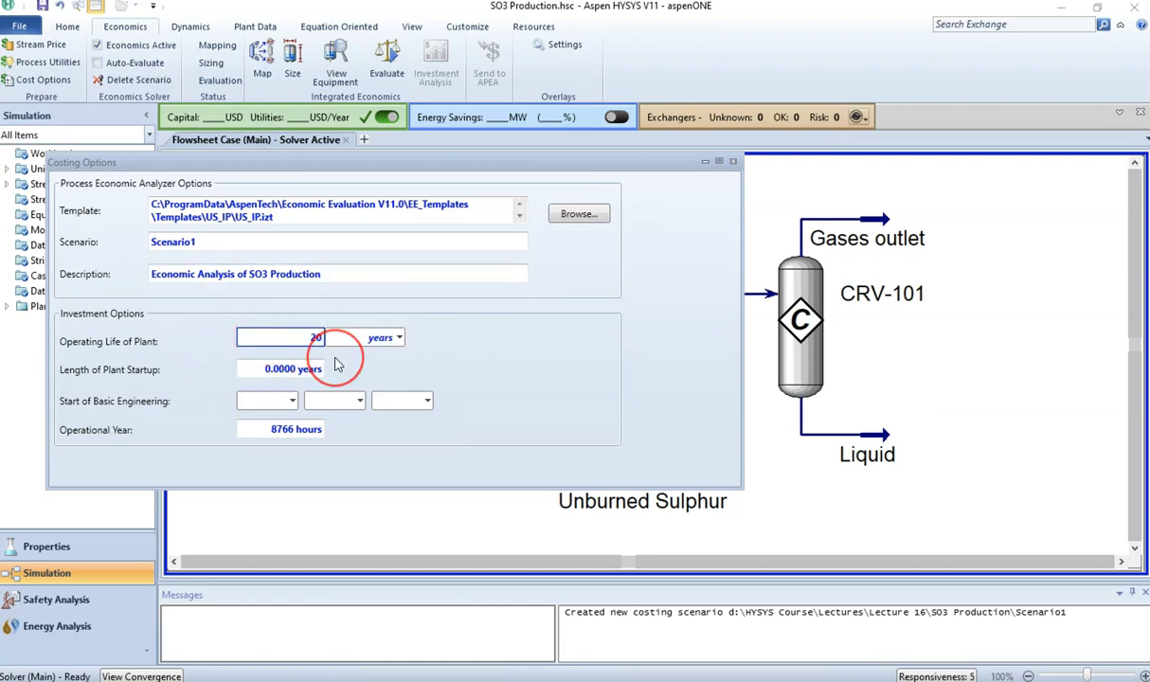
key("Return")
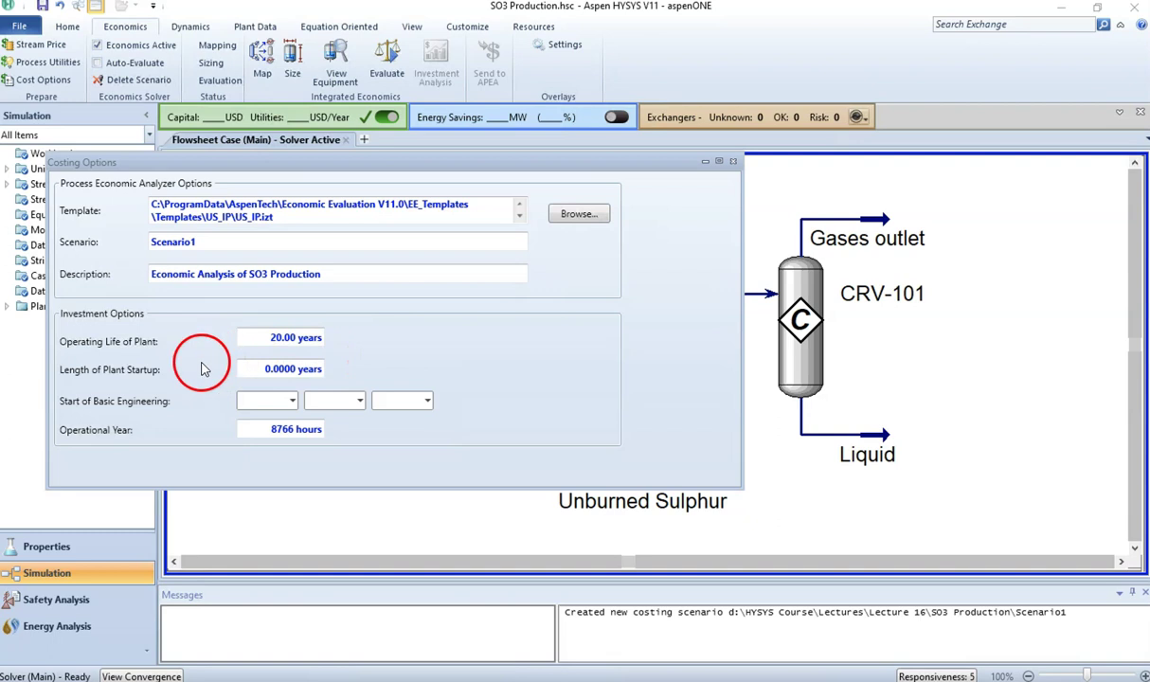
Set the length of plant startup to 1 year and the start of basic engineering to 10 Jan 2023, closing the costing options
left_click(288, 368)
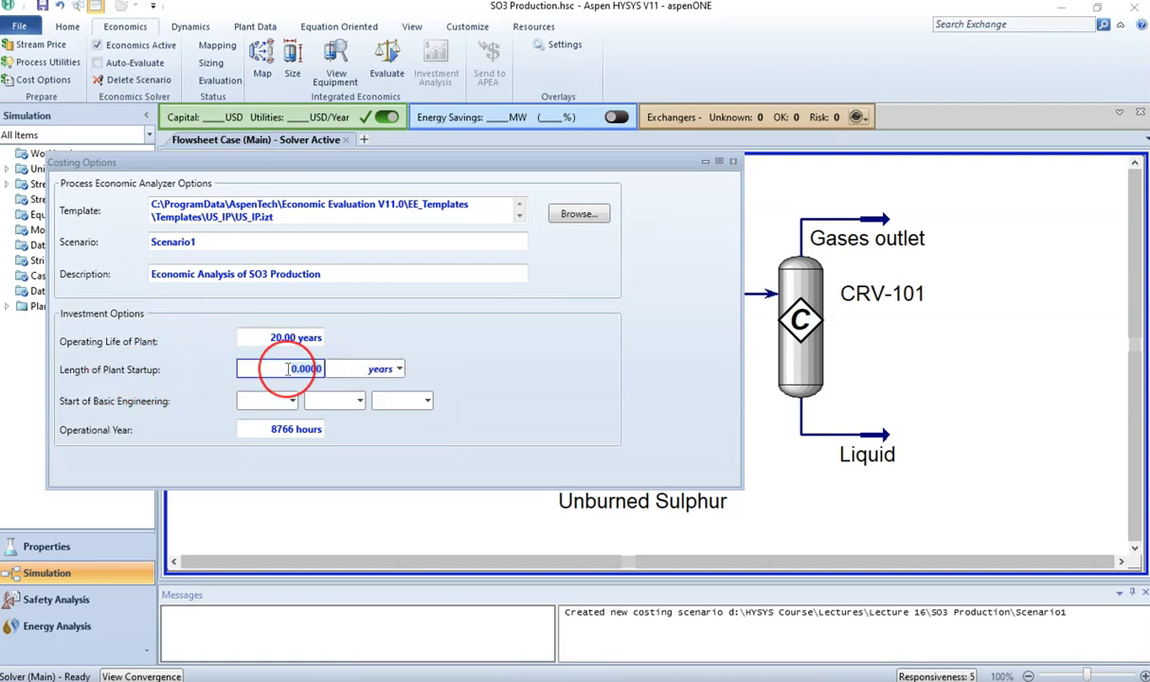
left_click(228, 408)
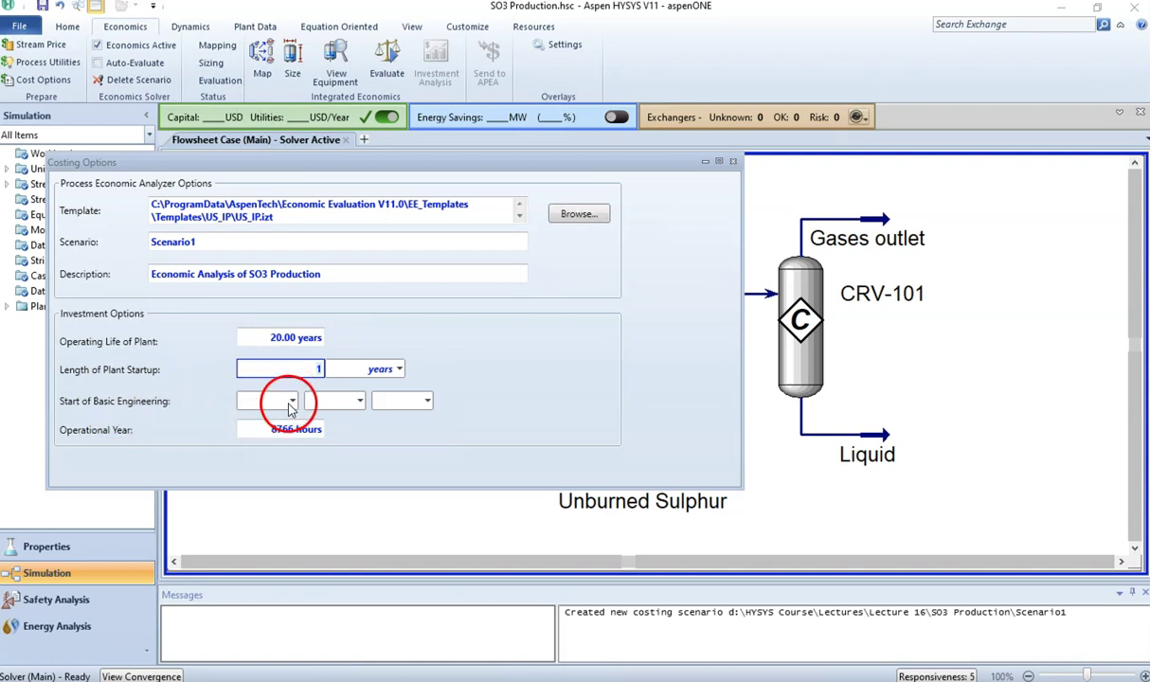
left_click(292, 402)
left_click(252, 571)
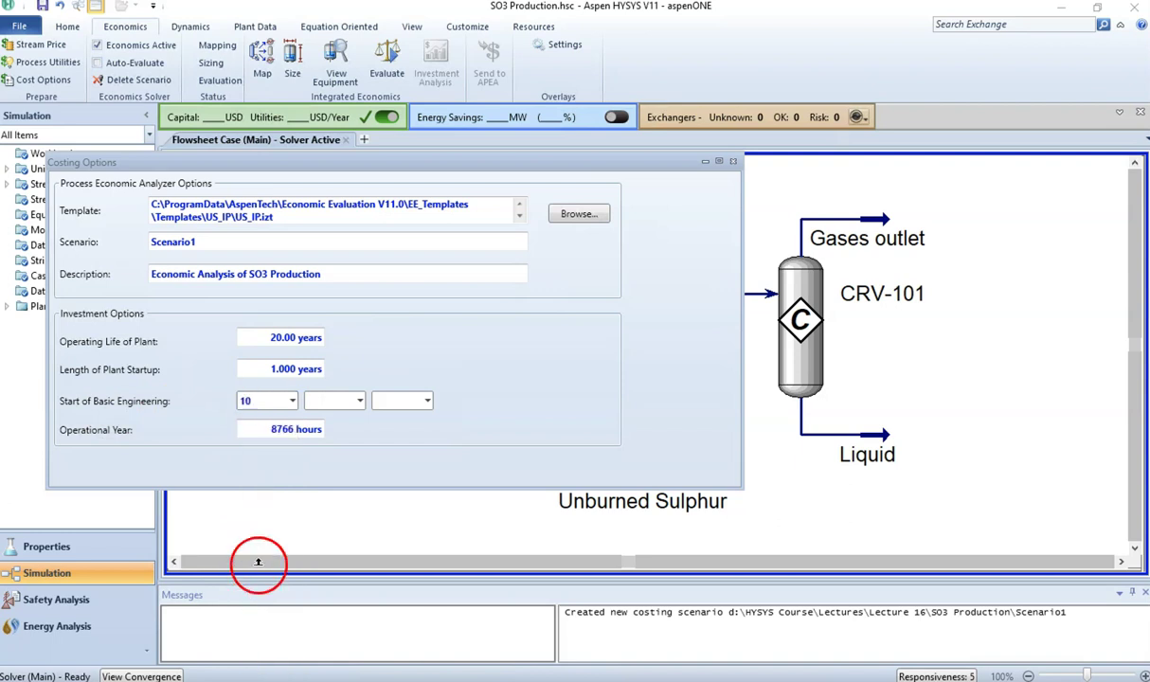
left_click(360, 401)
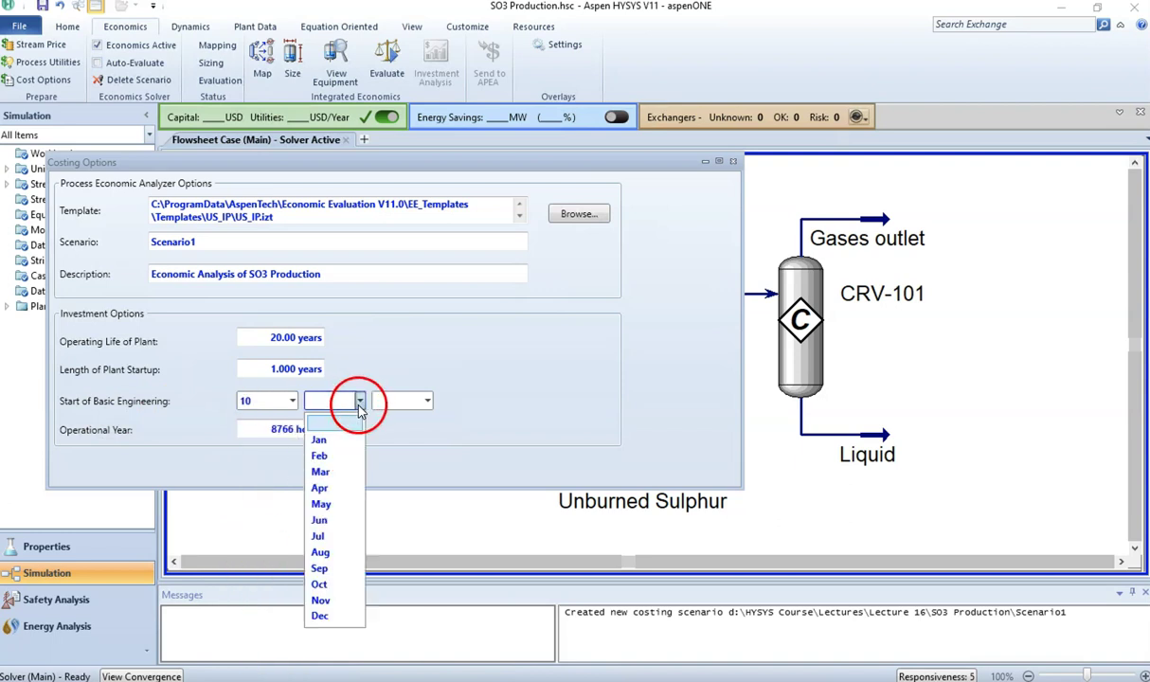
left_click(327, 580)
left_click(427, 401)
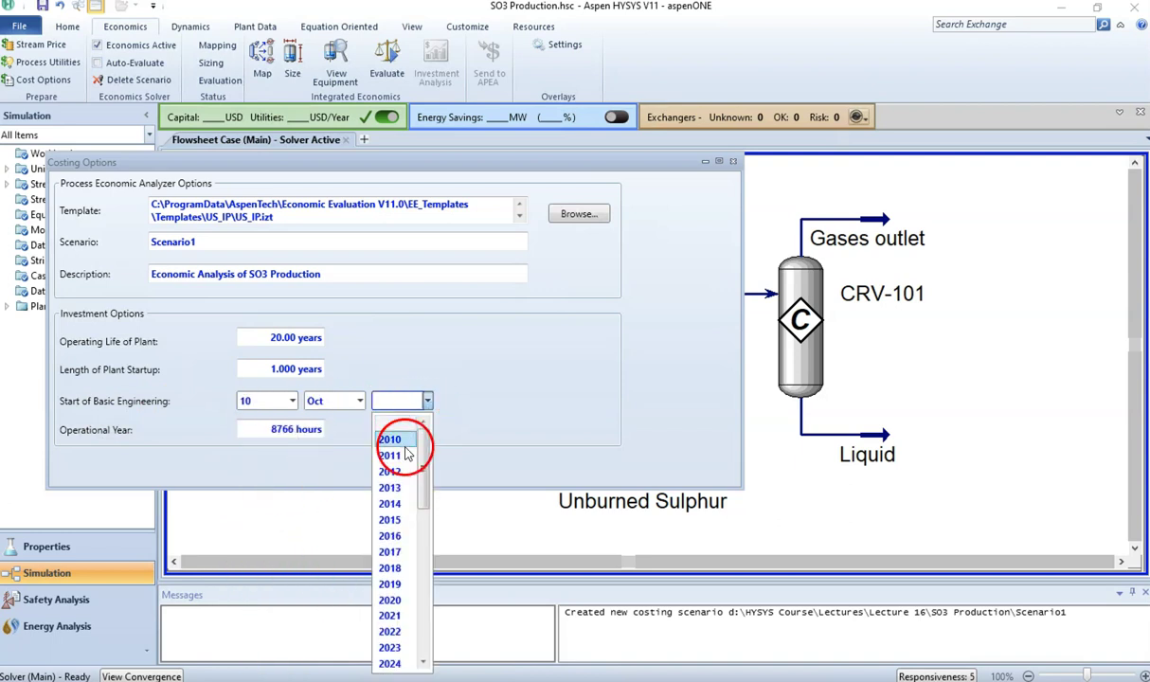
scroll(398, 566, "down", 9)
scroll(398, 567, "up", 9)
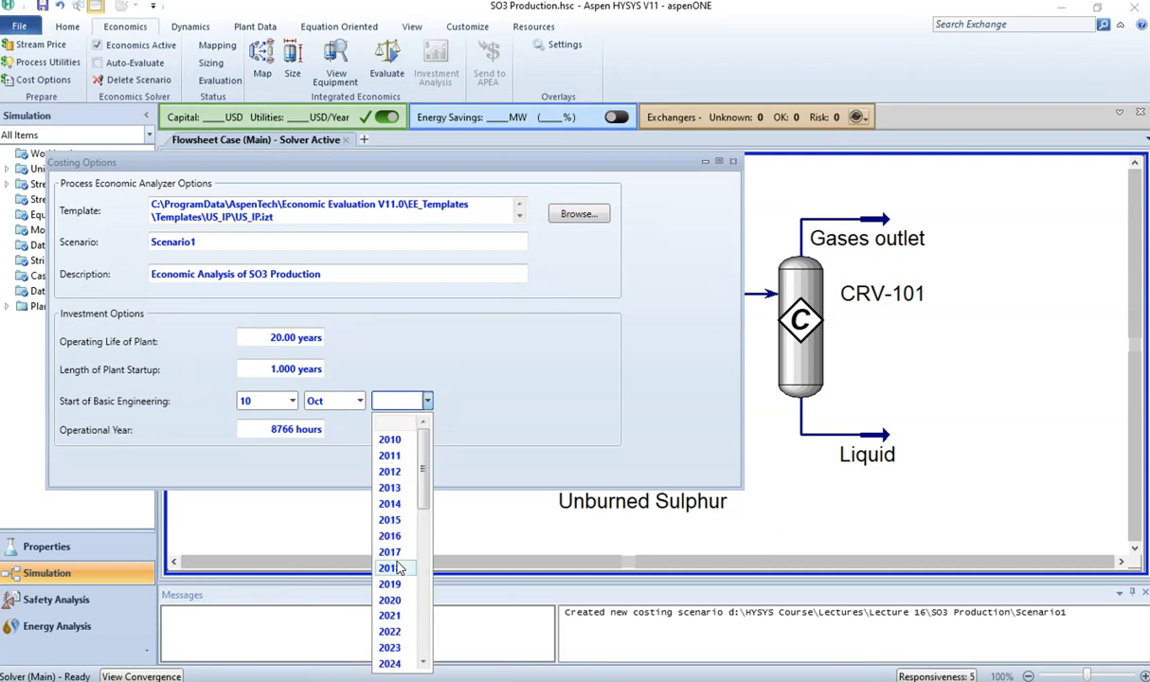
left_click(396, 647)
left_click(360, 401)
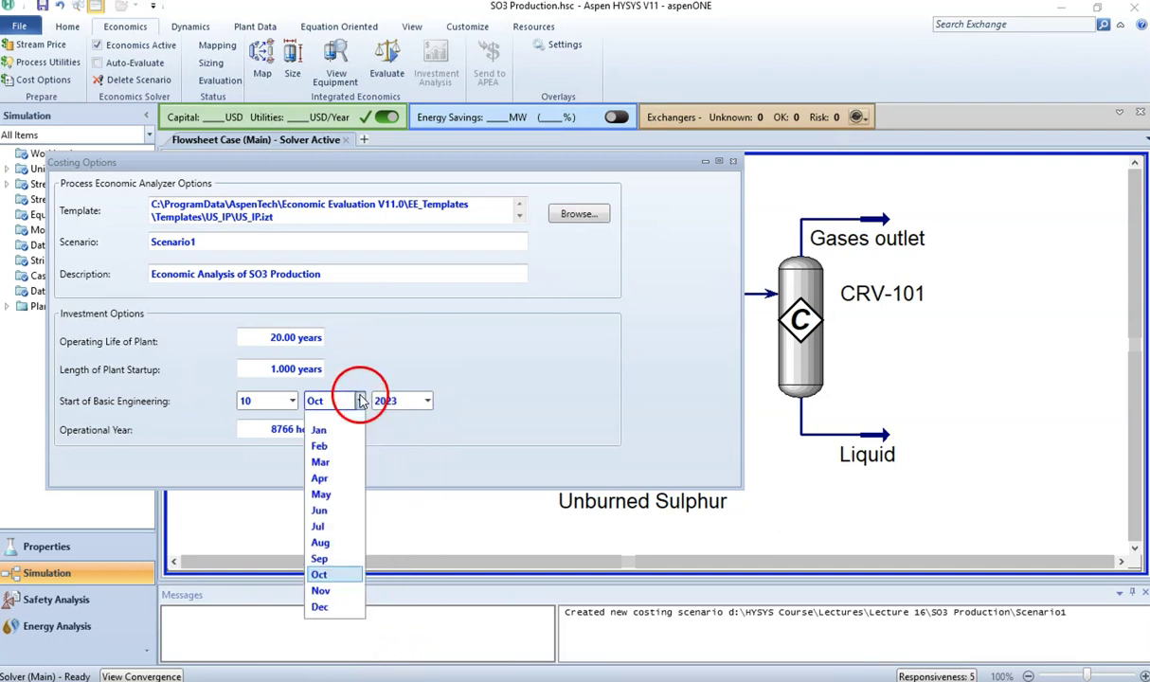
left_click(339, 444)
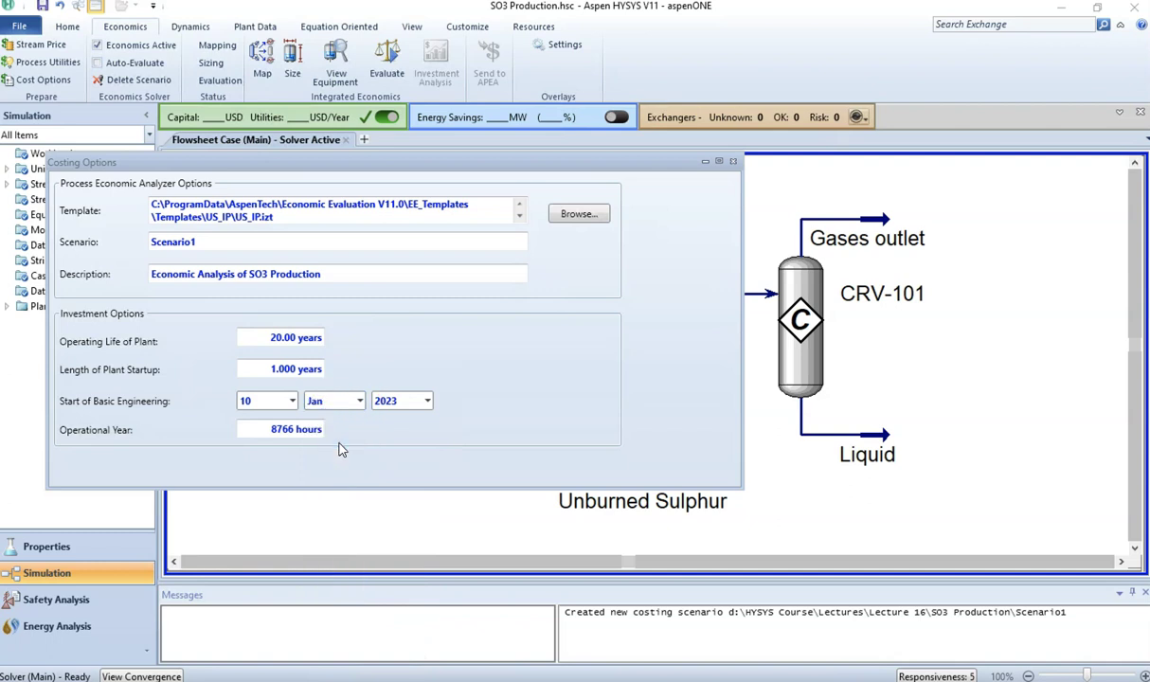
mouse_move(308, 431)
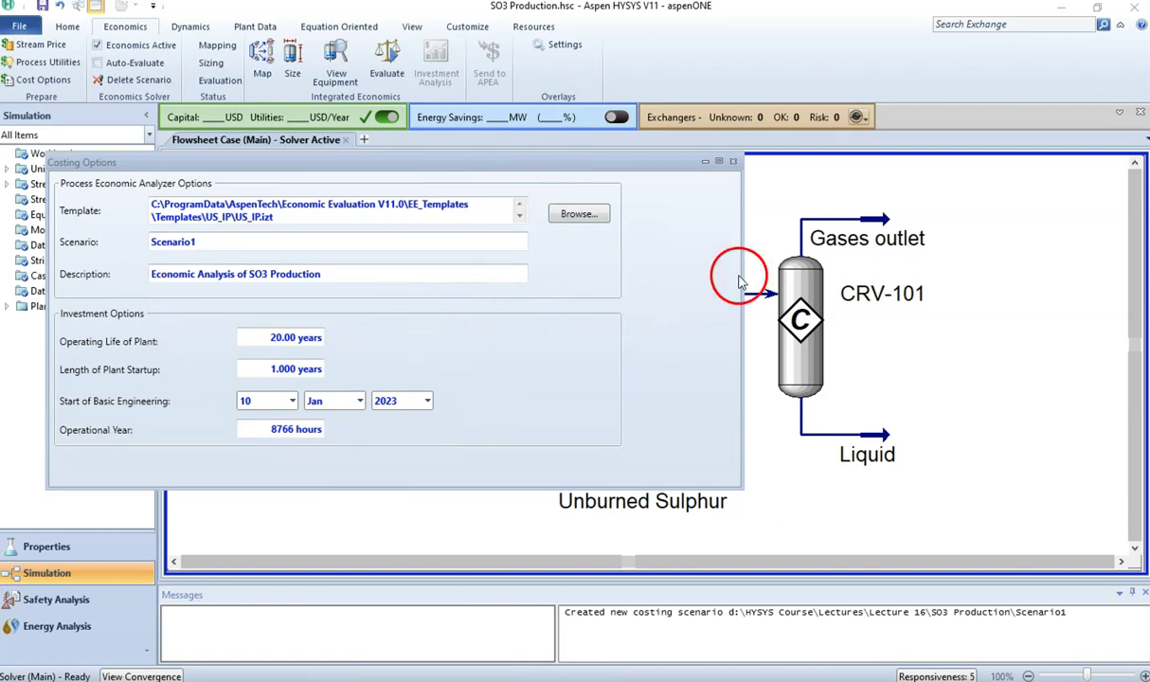
left_click(733, 163)
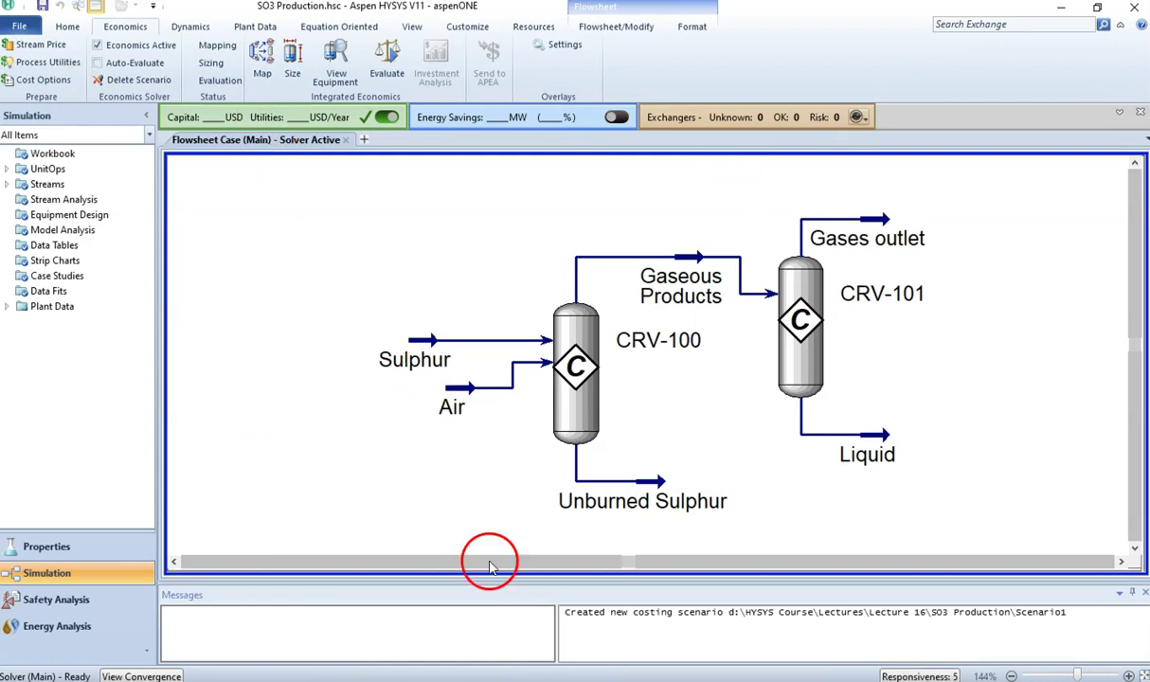
left_click(541, 606)
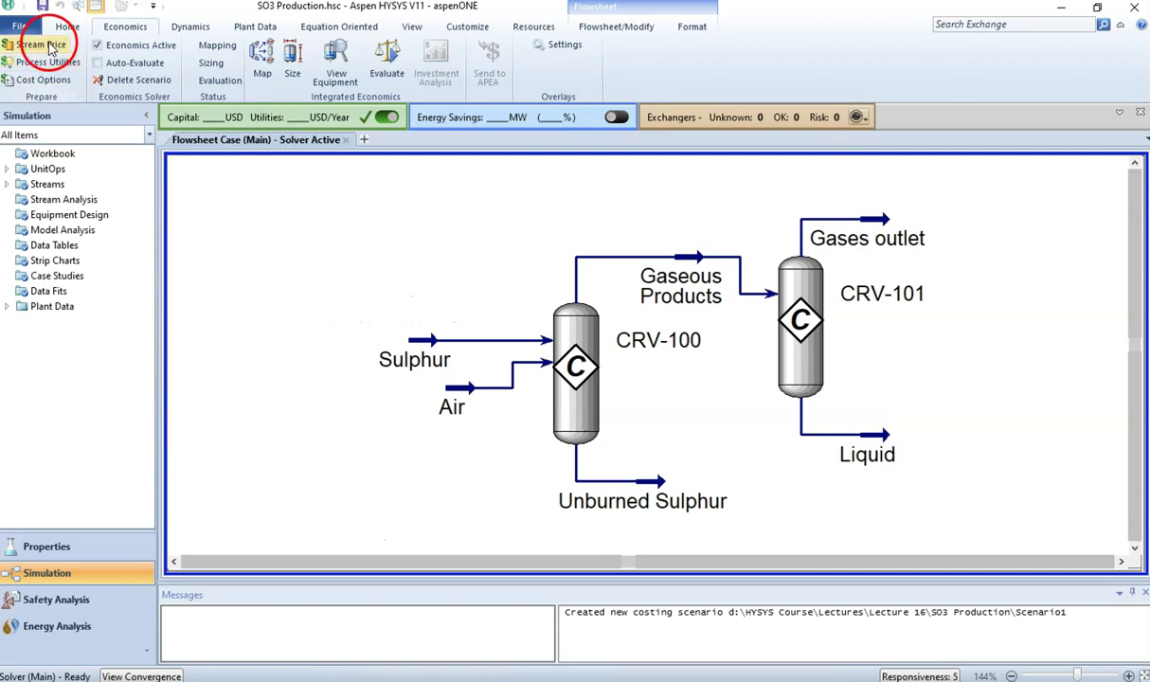
Open the stream price summary and examine the Sulphur and Air feed streams, comparing them with the flowsheet
left_click(47, 48)
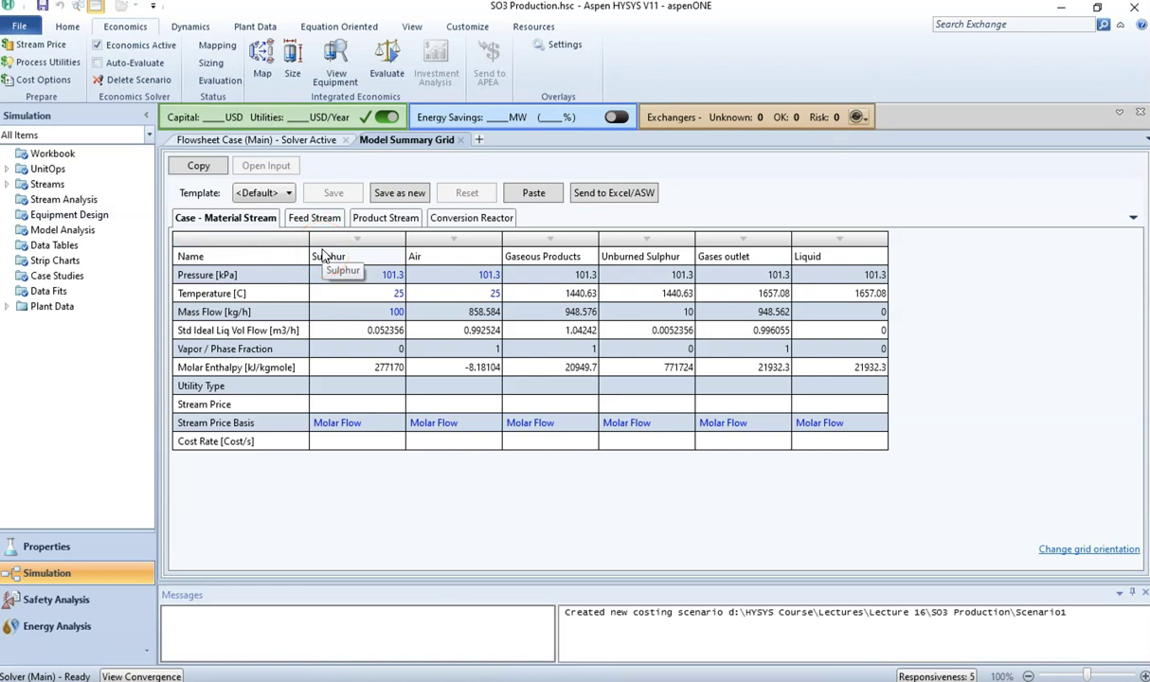
left_click(311, 222)
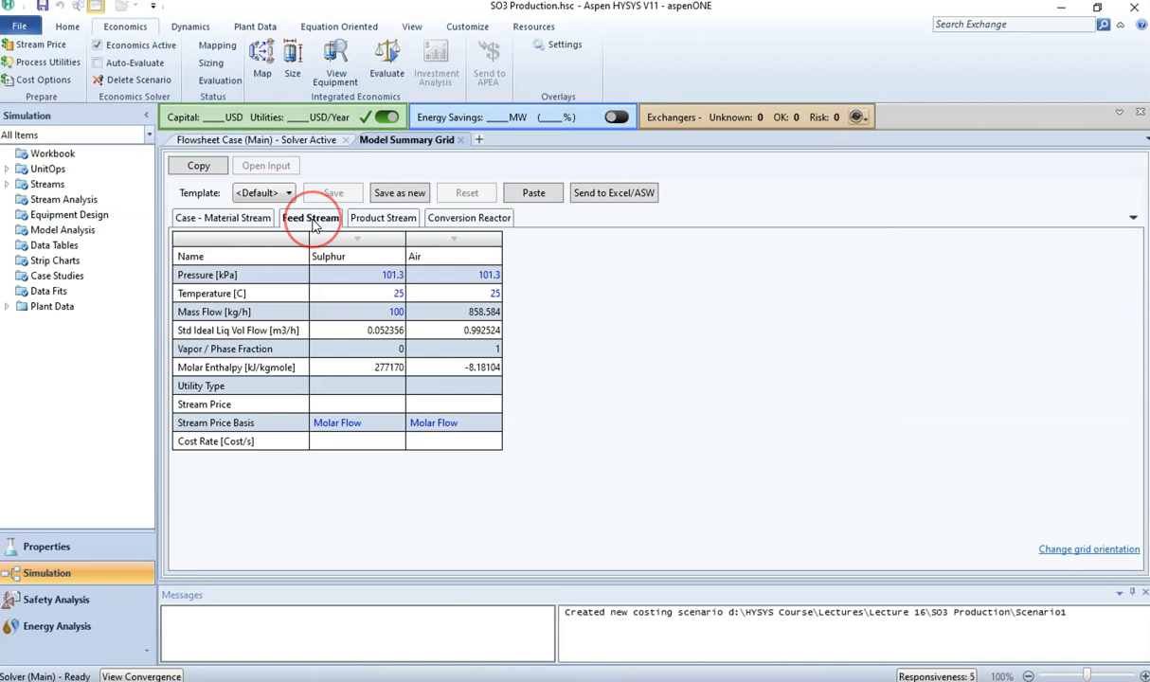
left_click(309, 257)
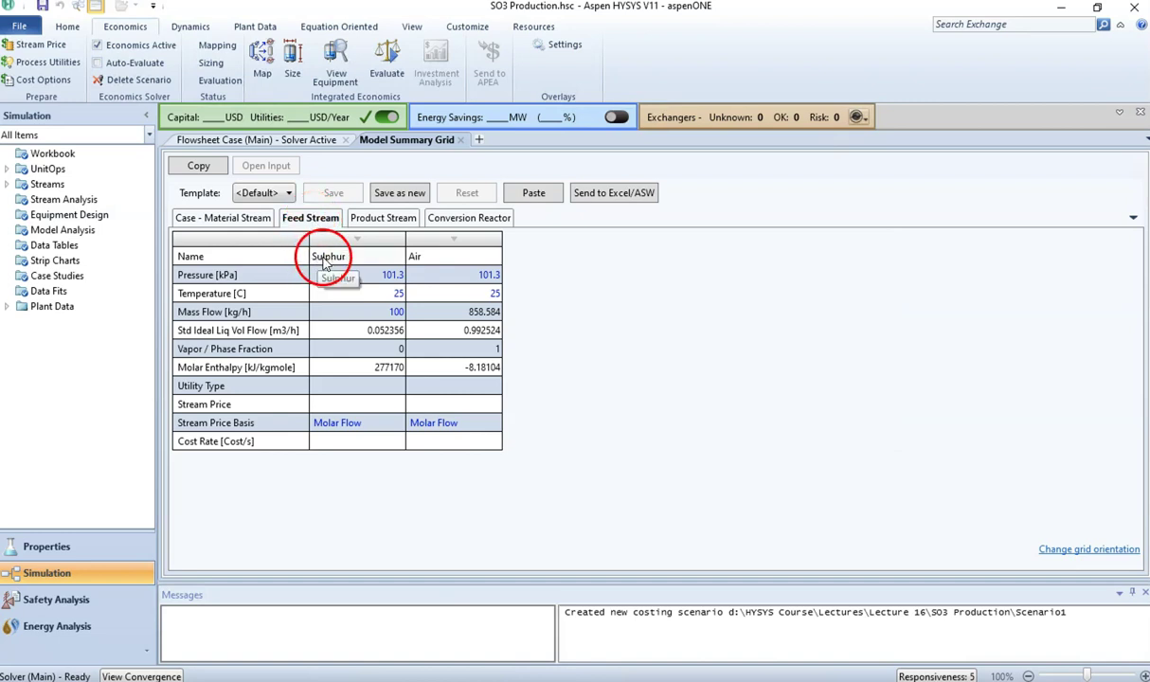
left_click(436, 262)
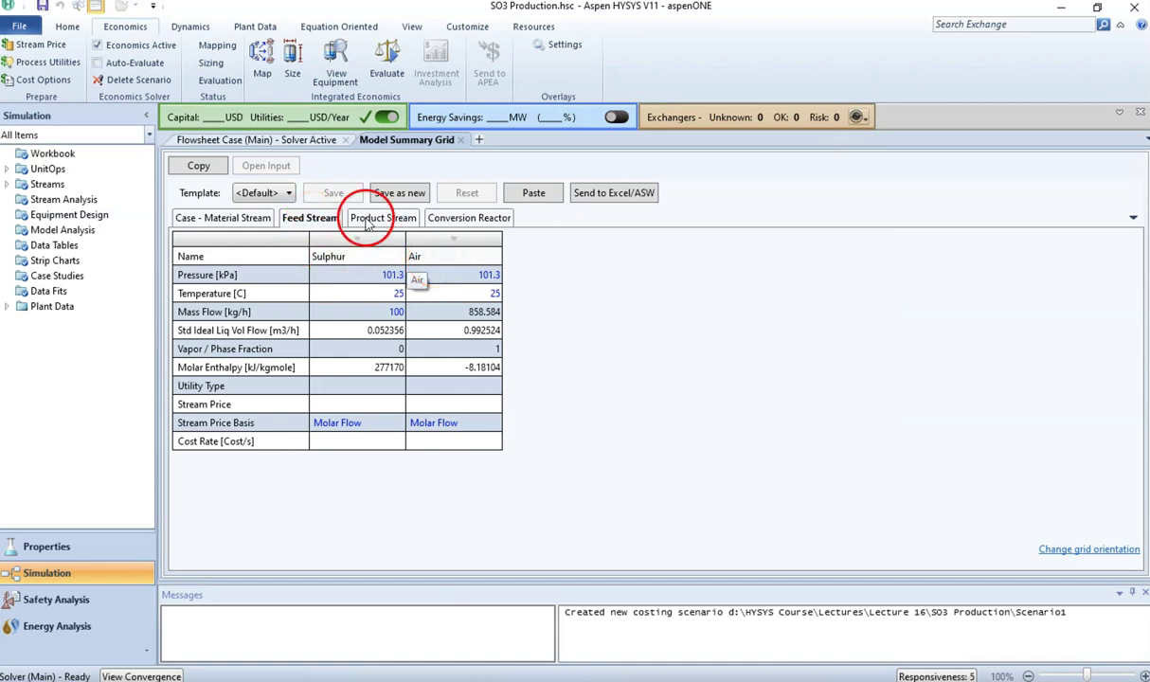
left_click(297, 142)
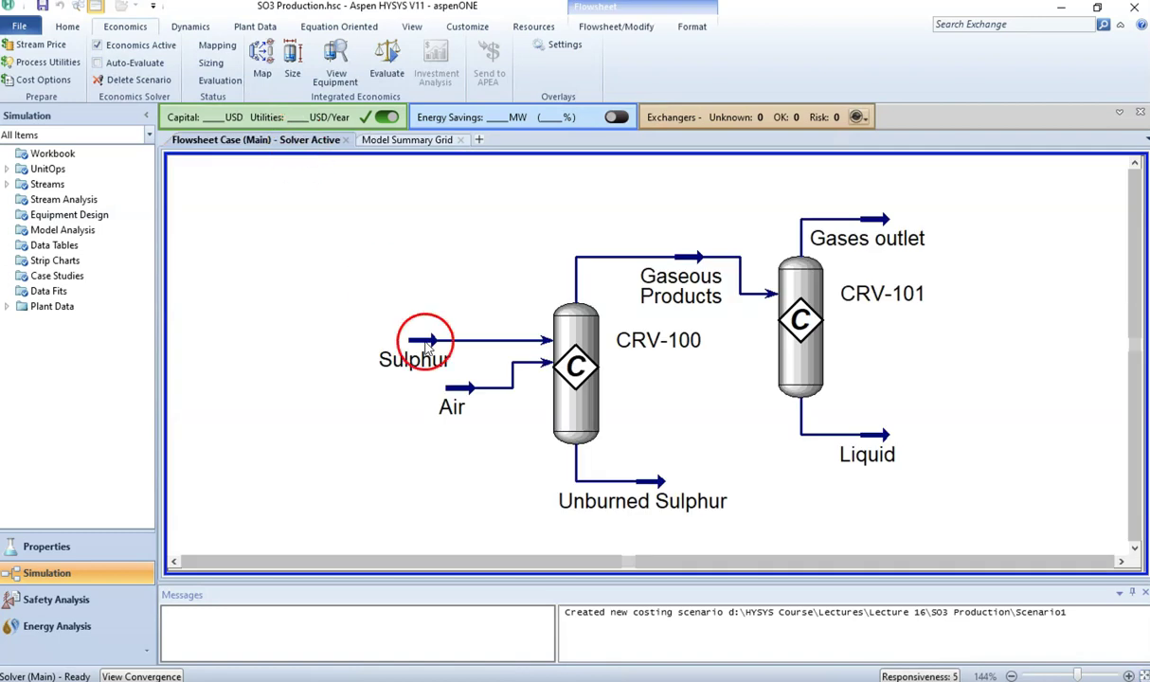
mouse_move(410, 358)
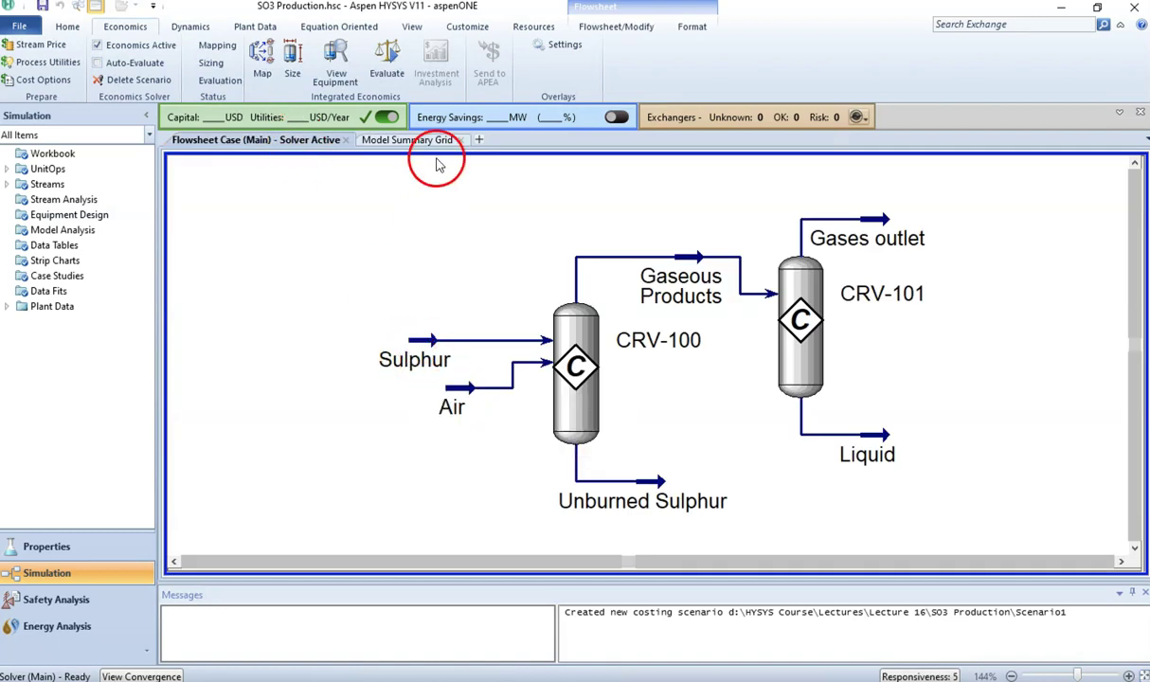
left_click(413, 141)
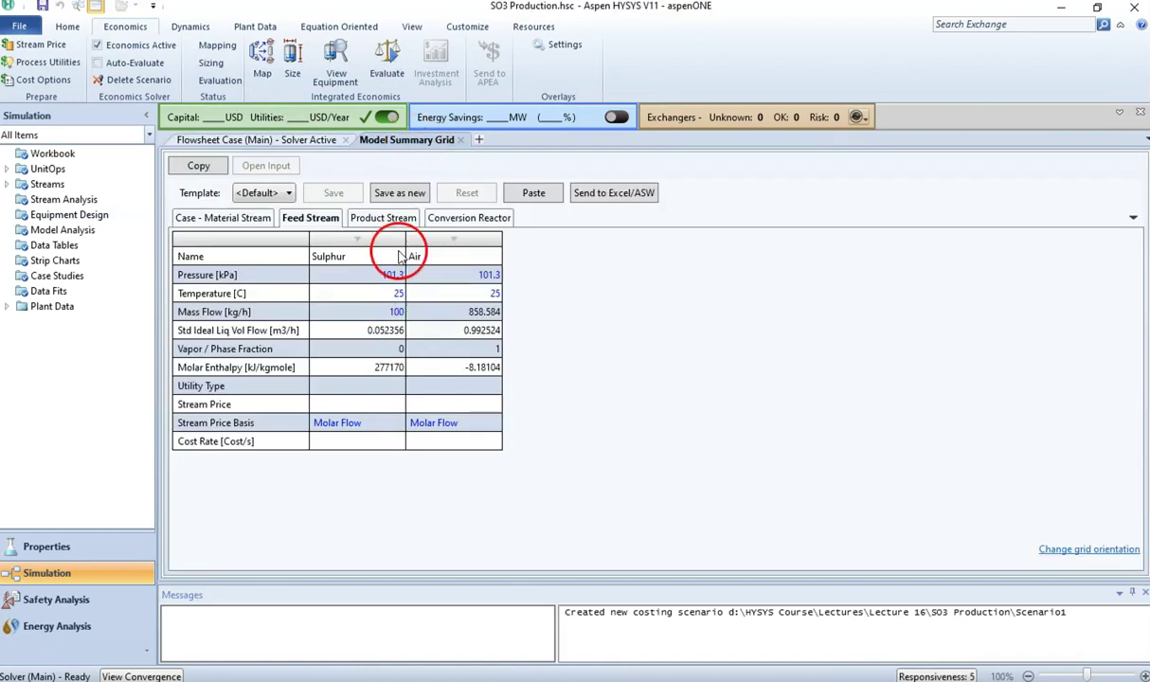
Examine the product streams against the flowsheet, along with the conversion reactor data and the summary of all material streams
left_click(385, 220)
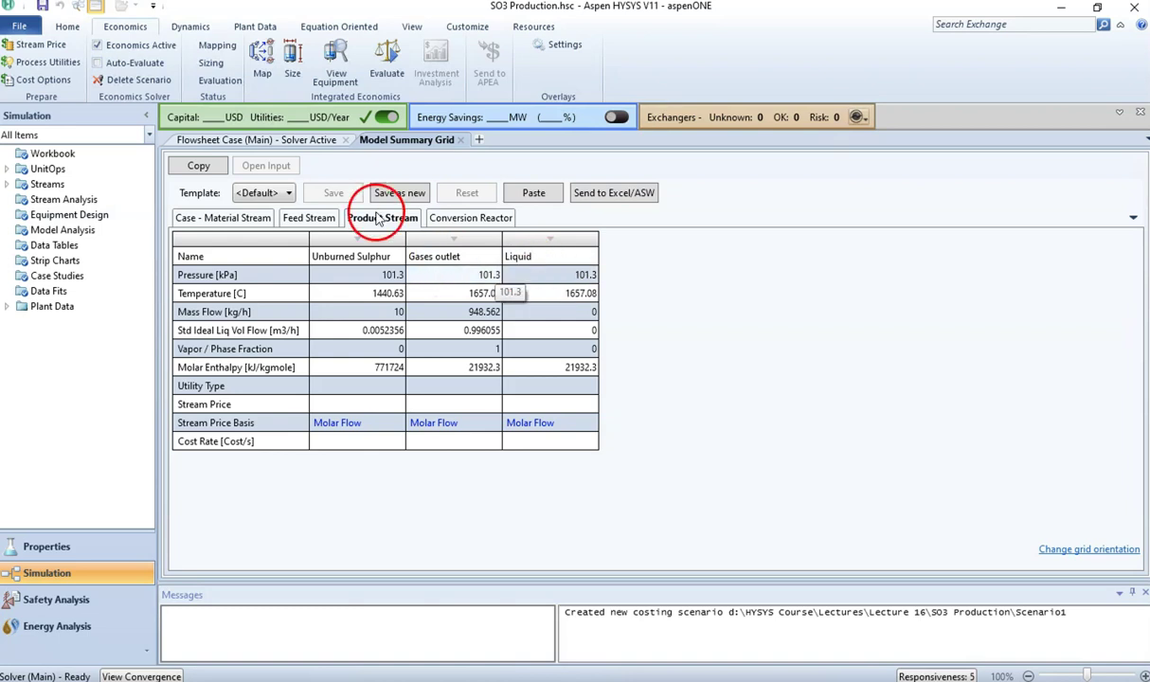
left_click(267, 142)
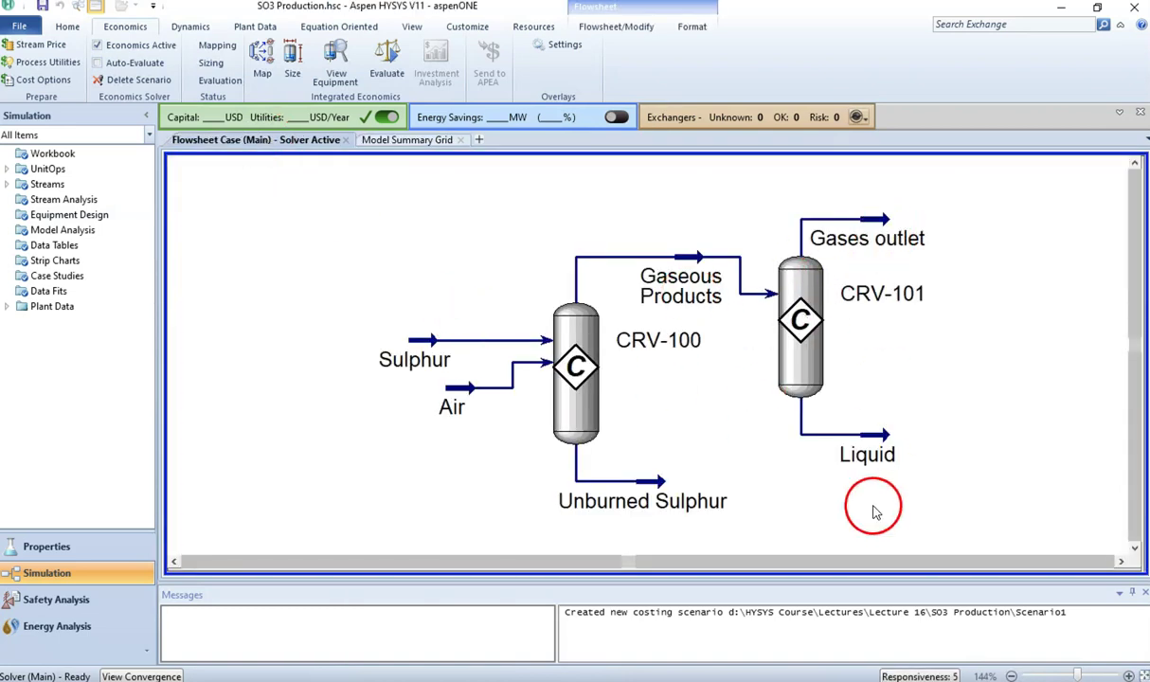
left_click(419, 144)
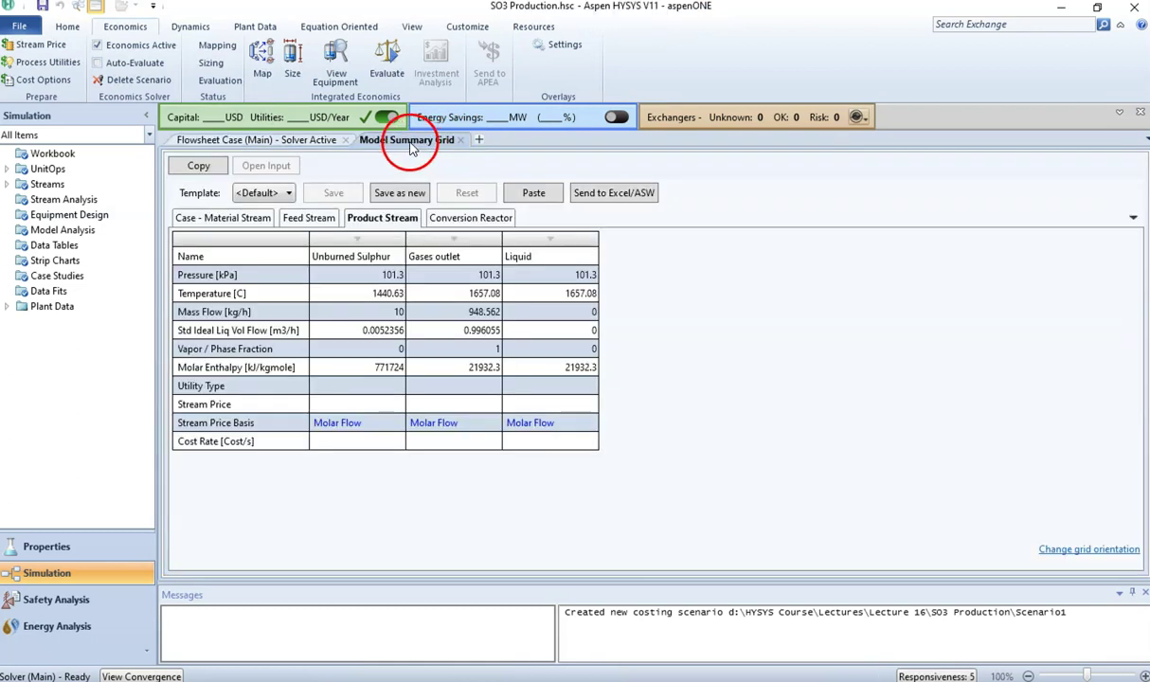
left_click(459, 221)
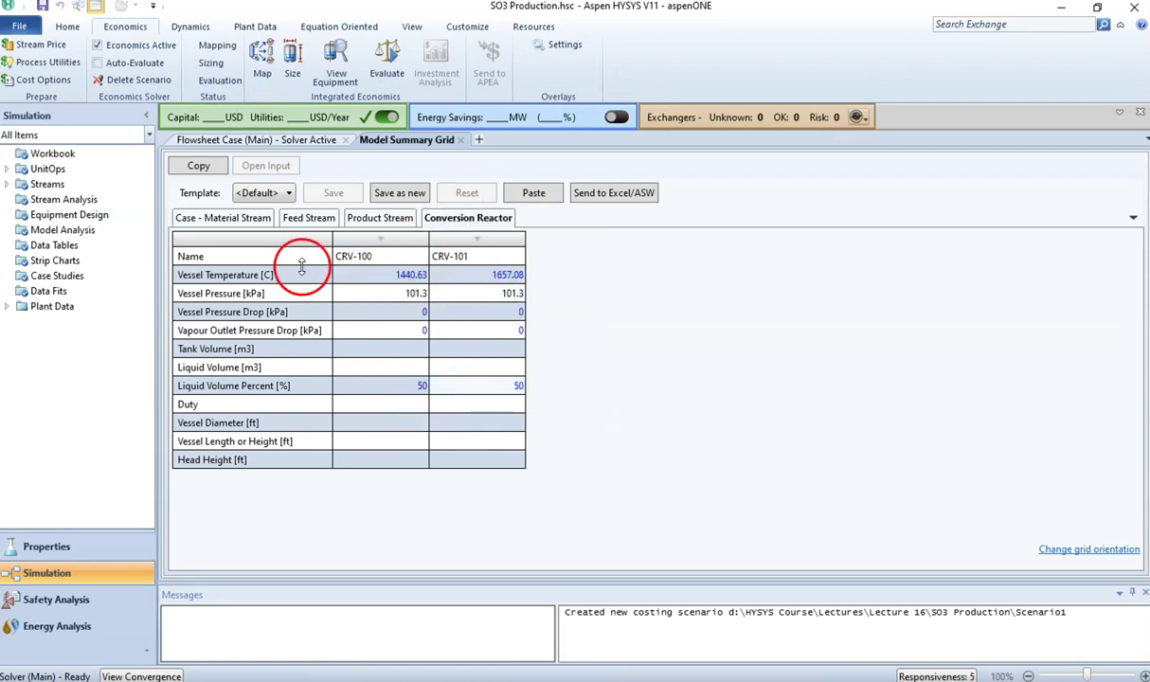
left_click(218, 219)
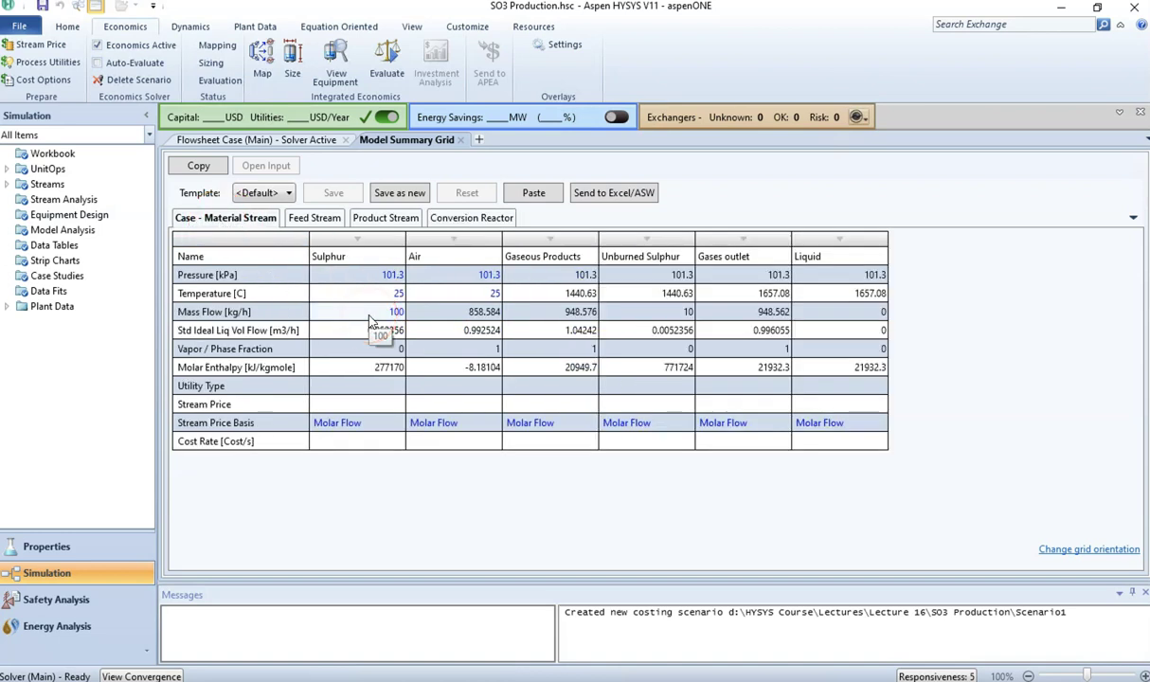
left_click(388, 440)
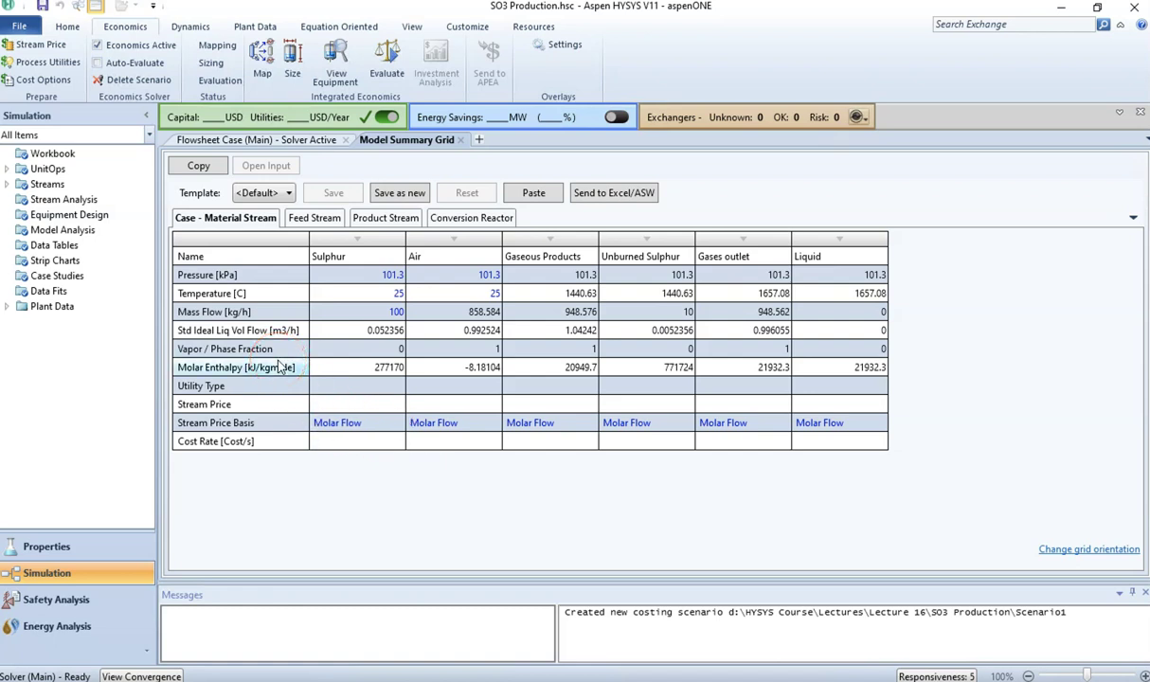
Examine the price basis options for the Sulphur feed stream and keep Molar Flow selected
left_click(313, 215)
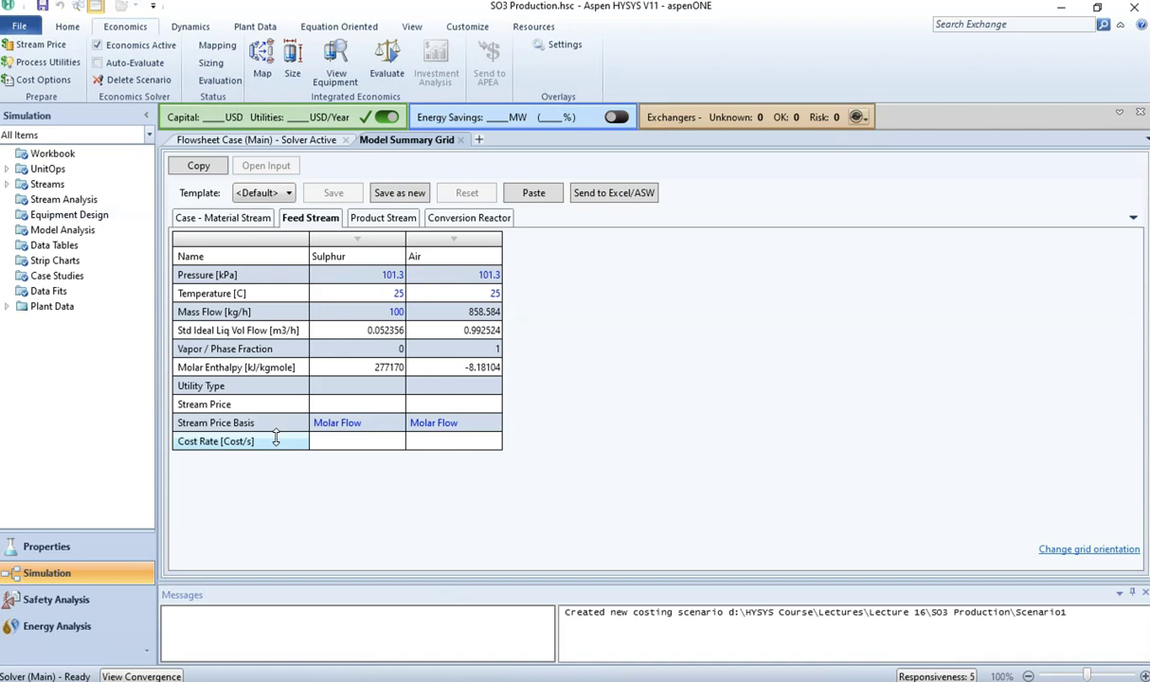
left_click(396, 424)
left_click(400, 424)
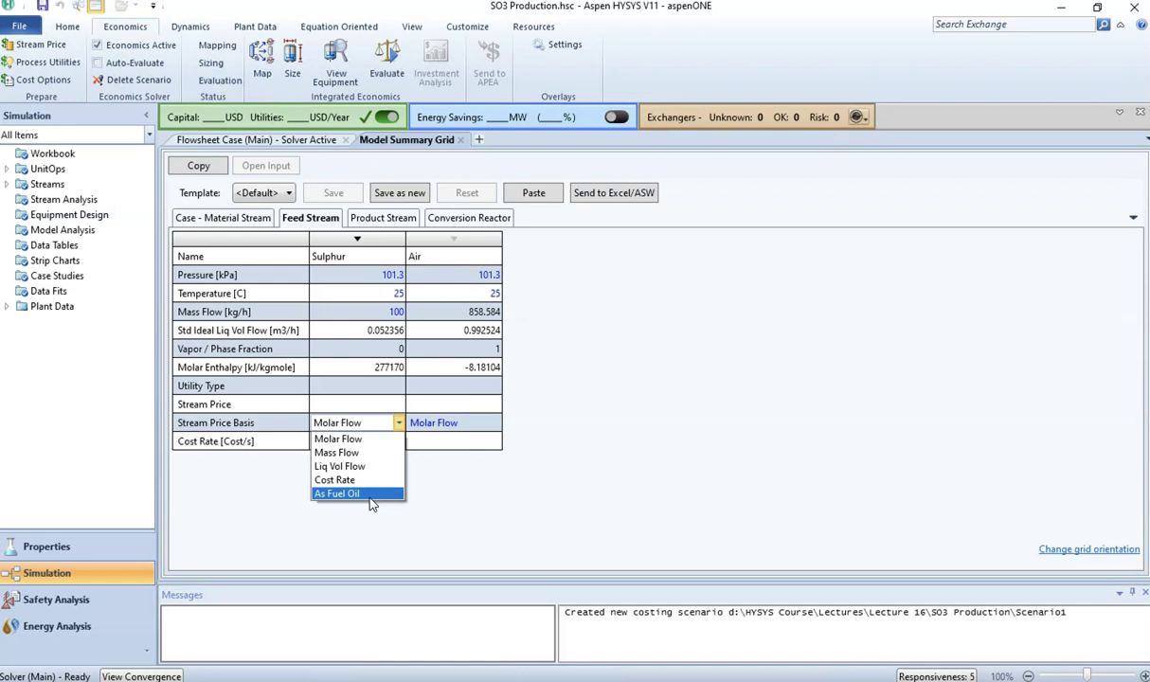
left_click(348, 442)
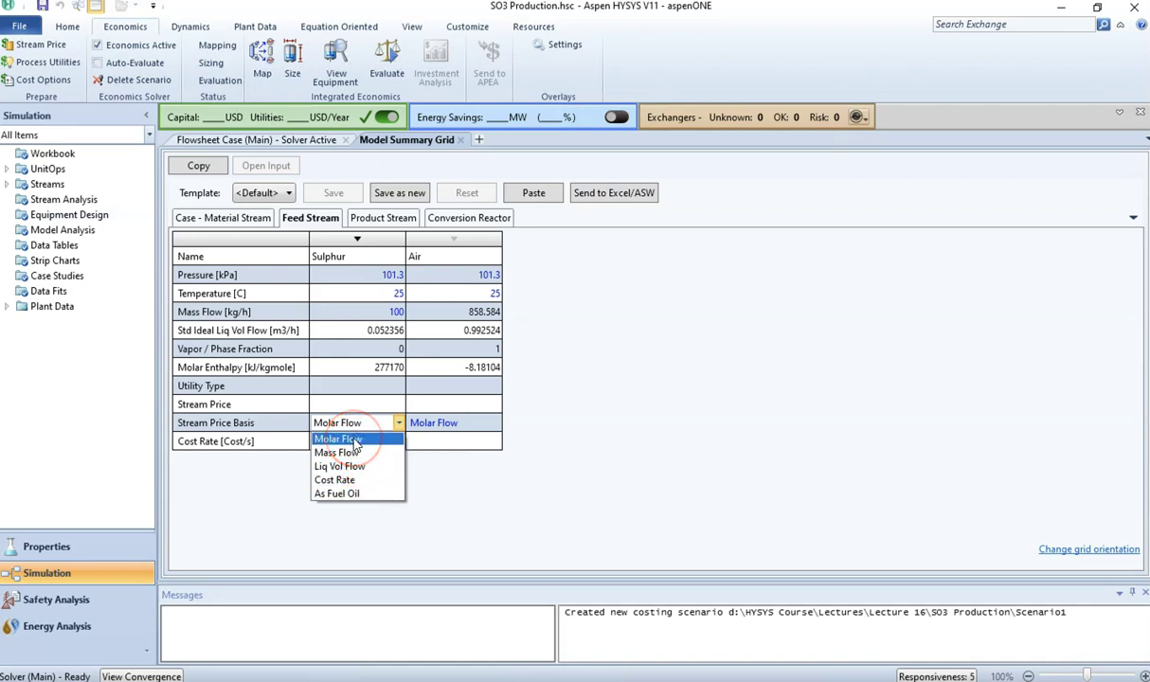
left_click(354, 441)
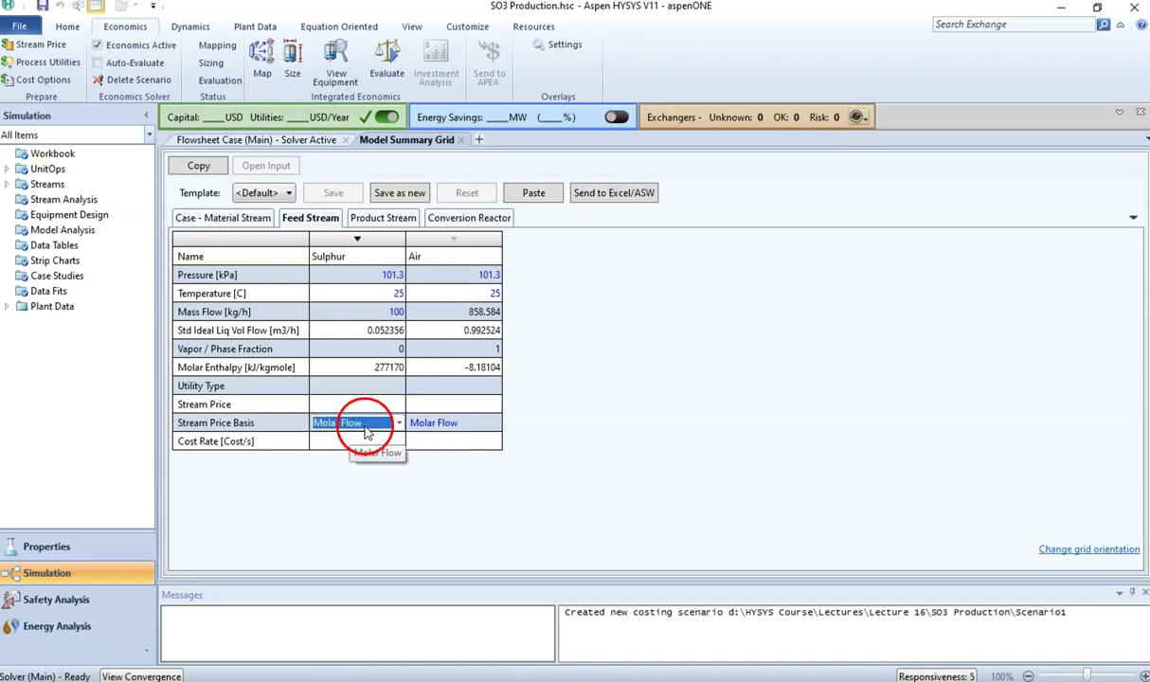
Set the stream price of the Sulphur feed to 1 Cost/kgmole
left_click(385, 407)
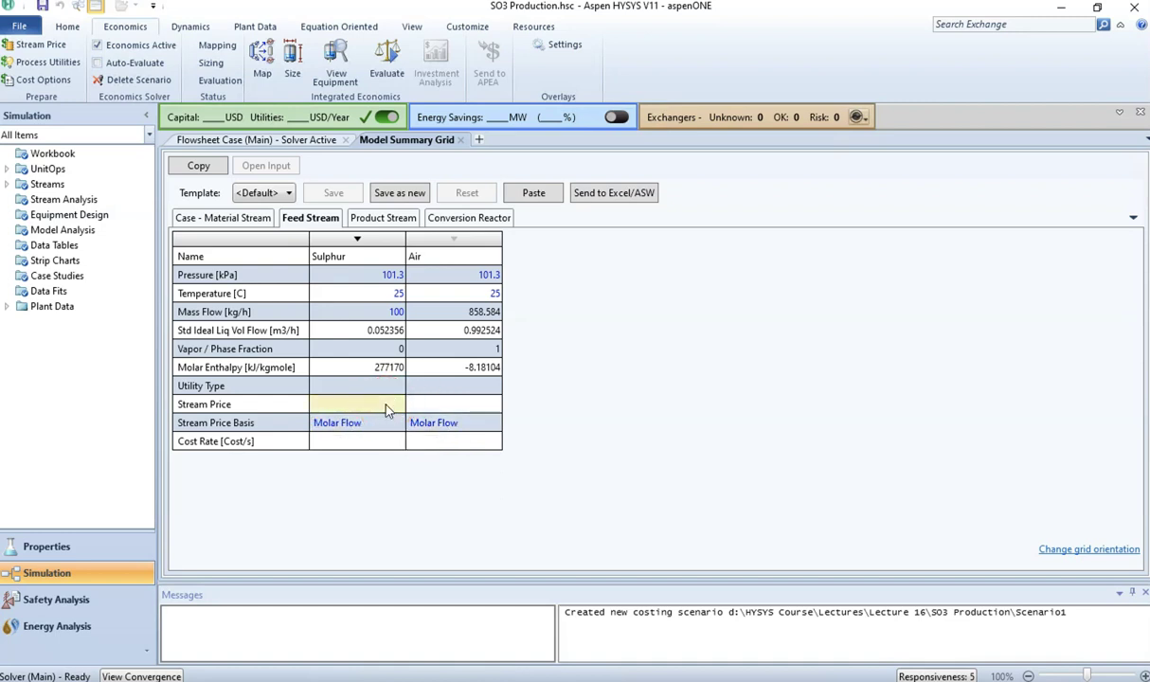
type("1")
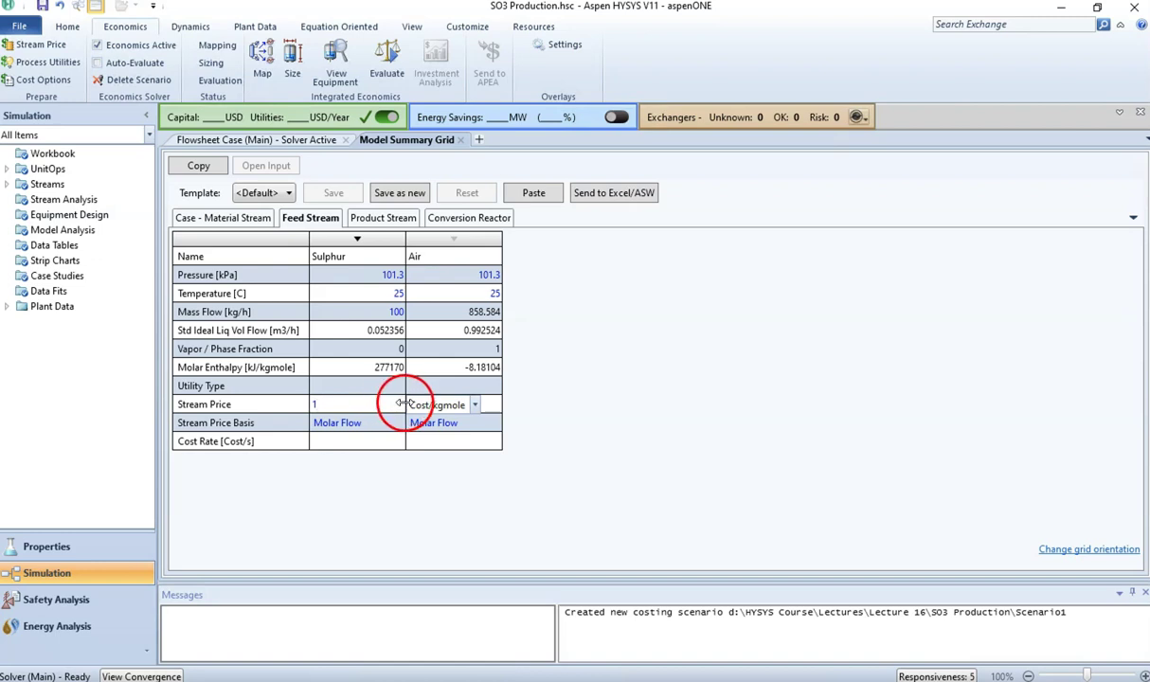
left_click(476, 407)
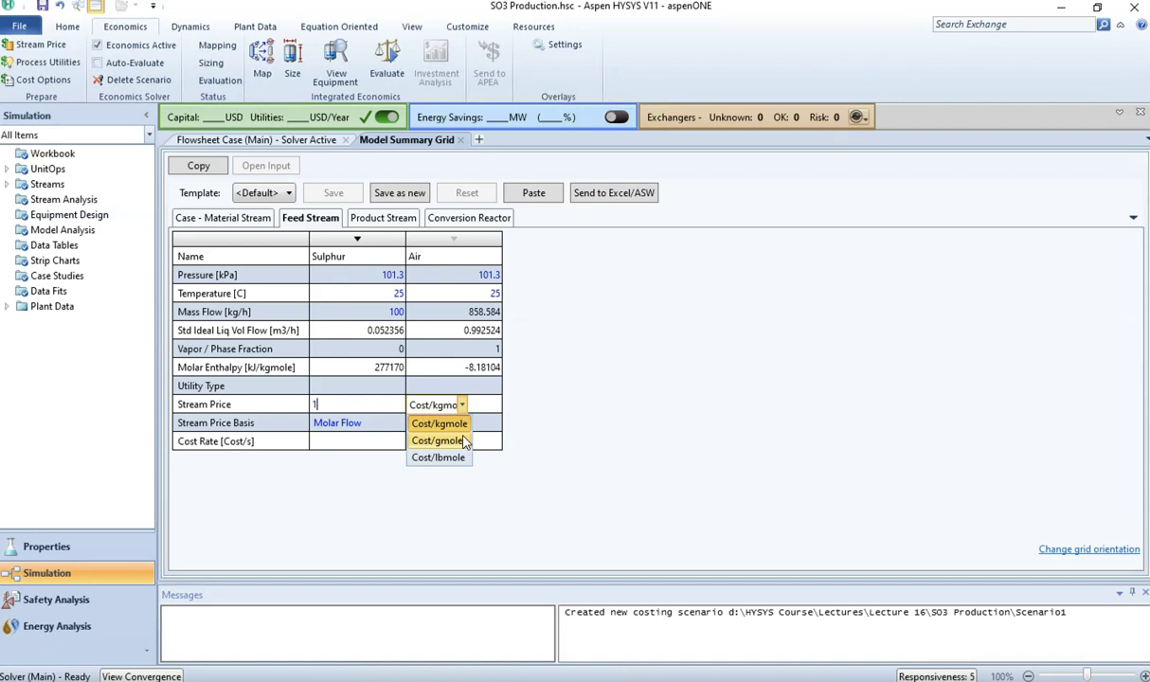
type("1")
left_click(372, 430)
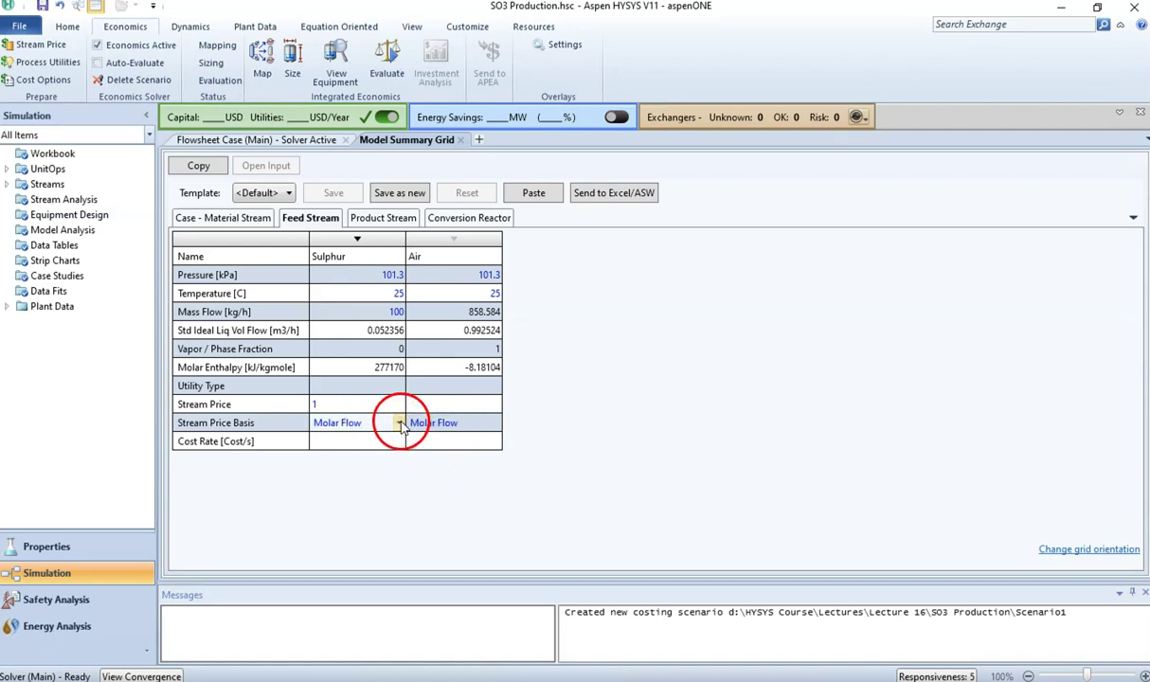
Try Mass Flow as the price basis of the Sulphur feed and examine the price units offered for it
left_click(384, 423)
left_click(396, 422)
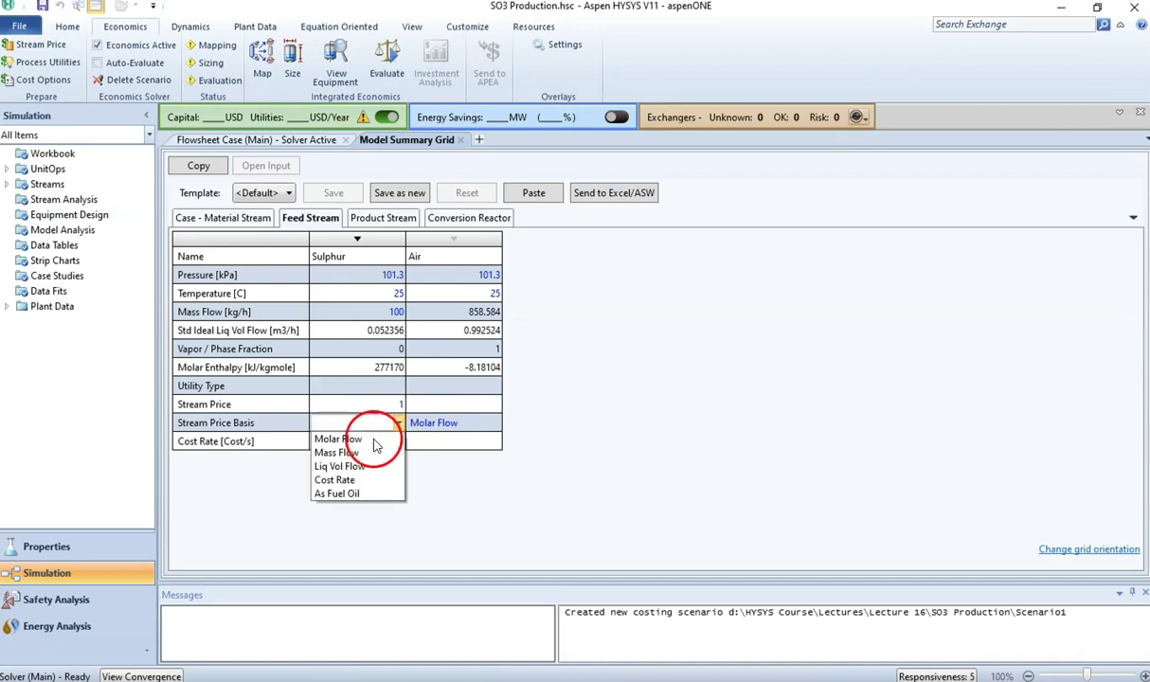
left_click(371, 453)
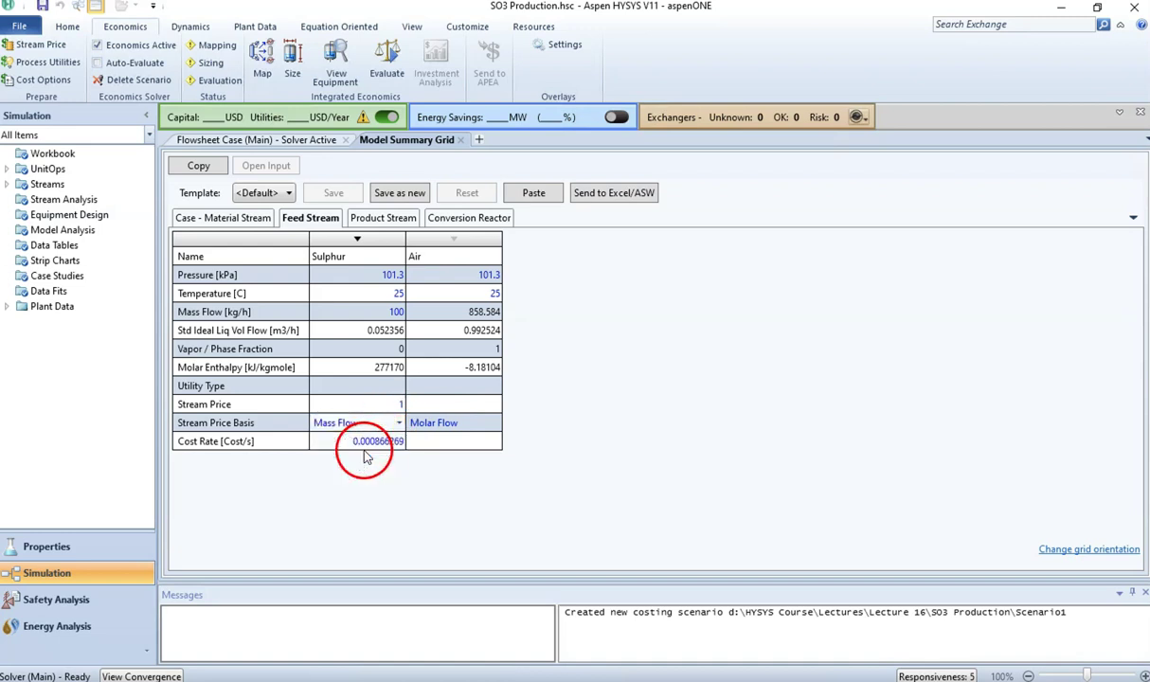
left_click(383, 405)
left_click_drag(398, 402, 453, 410)
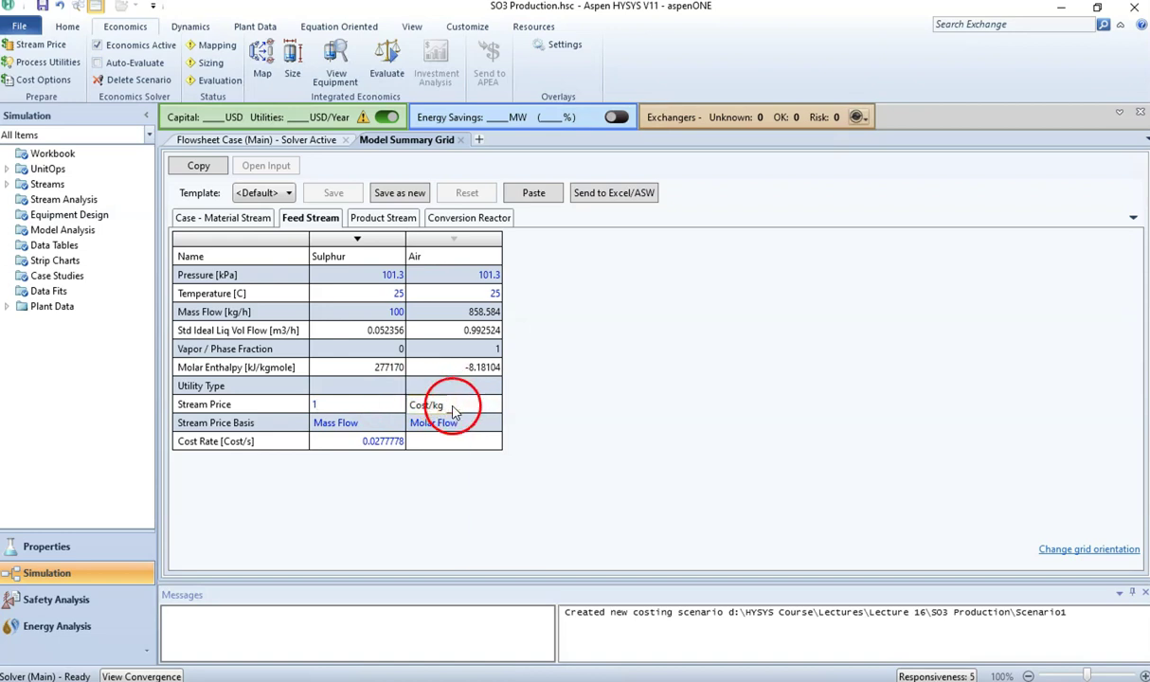
left_click(453, 410)
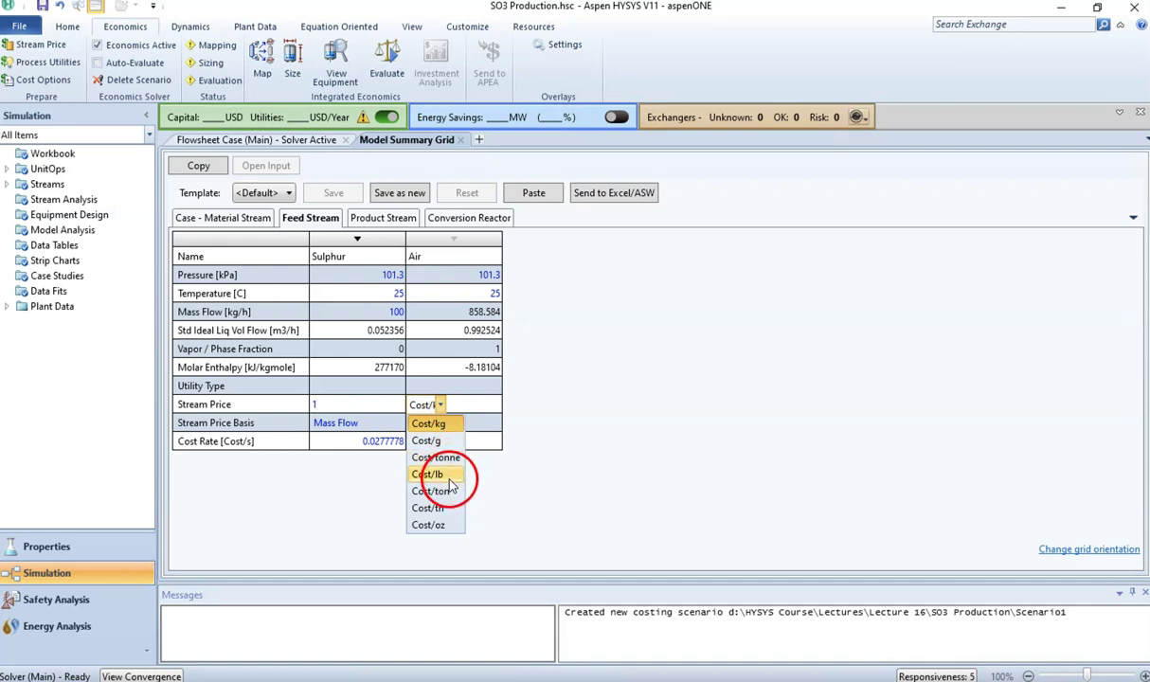
left_click(512, 466)
Return the Sulphur feed's price basis to Molar Flow and check its price unit
left_click(367, 428)
left_click(399, 424)
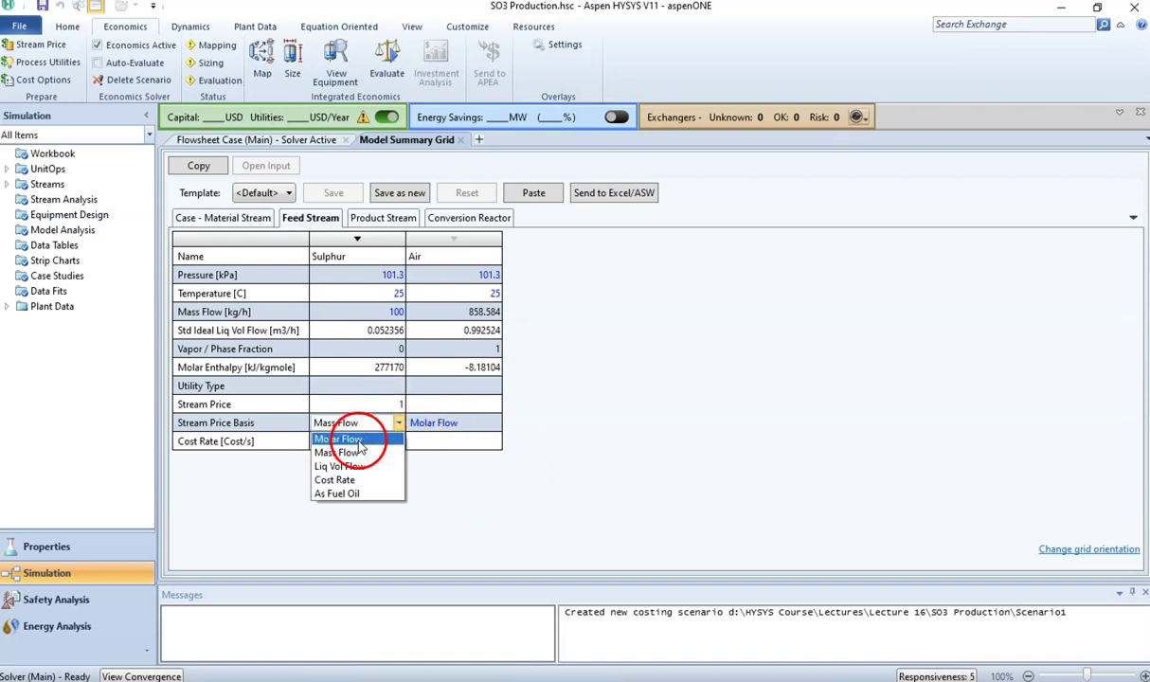
left_click(359, 441)
left_click(439, 406)
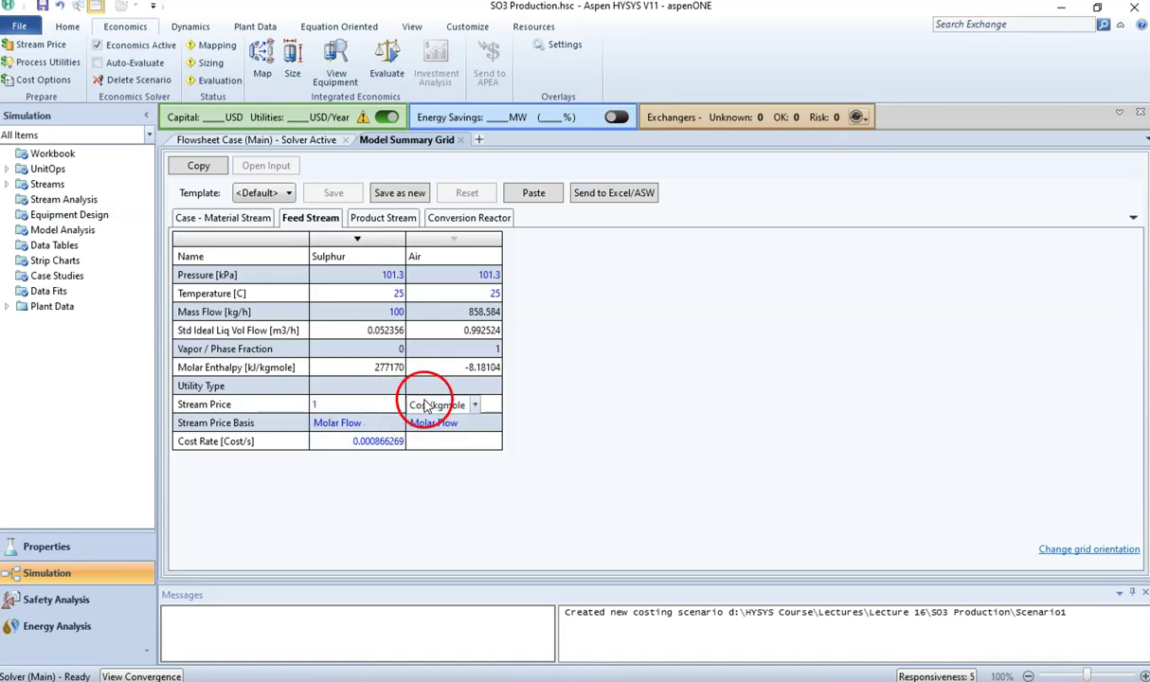
Set the stream price of the Air feed to 1 on the Molar Flow basis
left_click(501, 401)
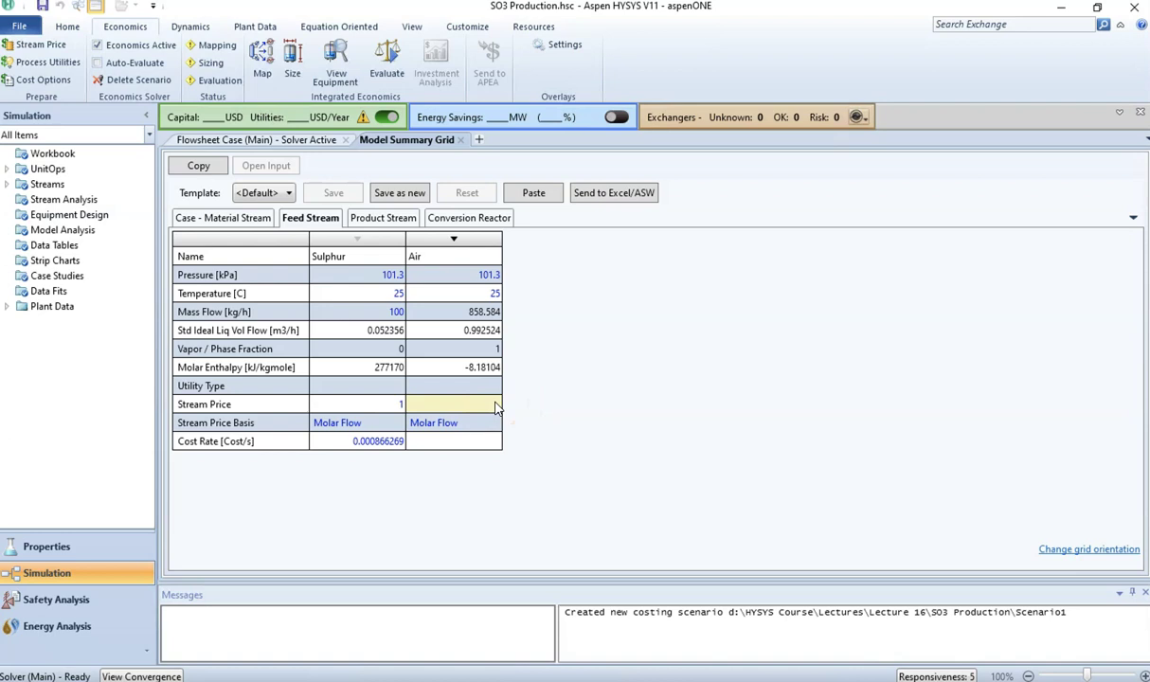
type("1")
key("Return")
left_click(386, 405)
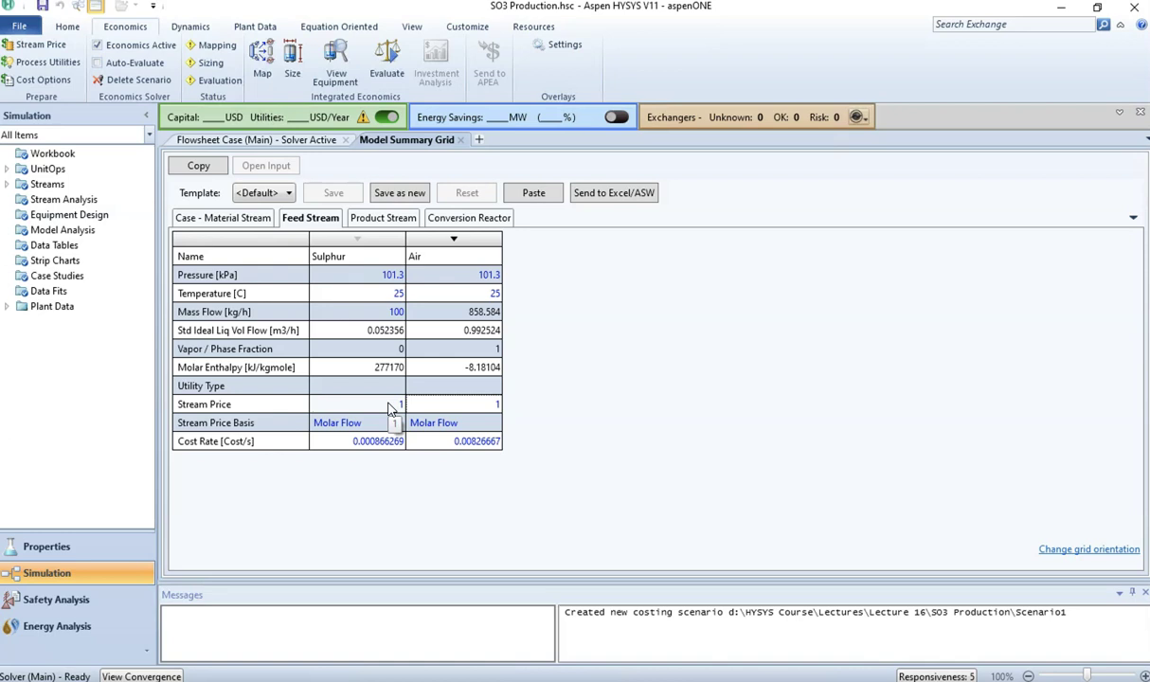
For the product streams, set the stream price of Unburned Sulphur to 2 Cost/kgmole and of Gases outlet to 5 Cost/kgmole
left_click(374, 223)
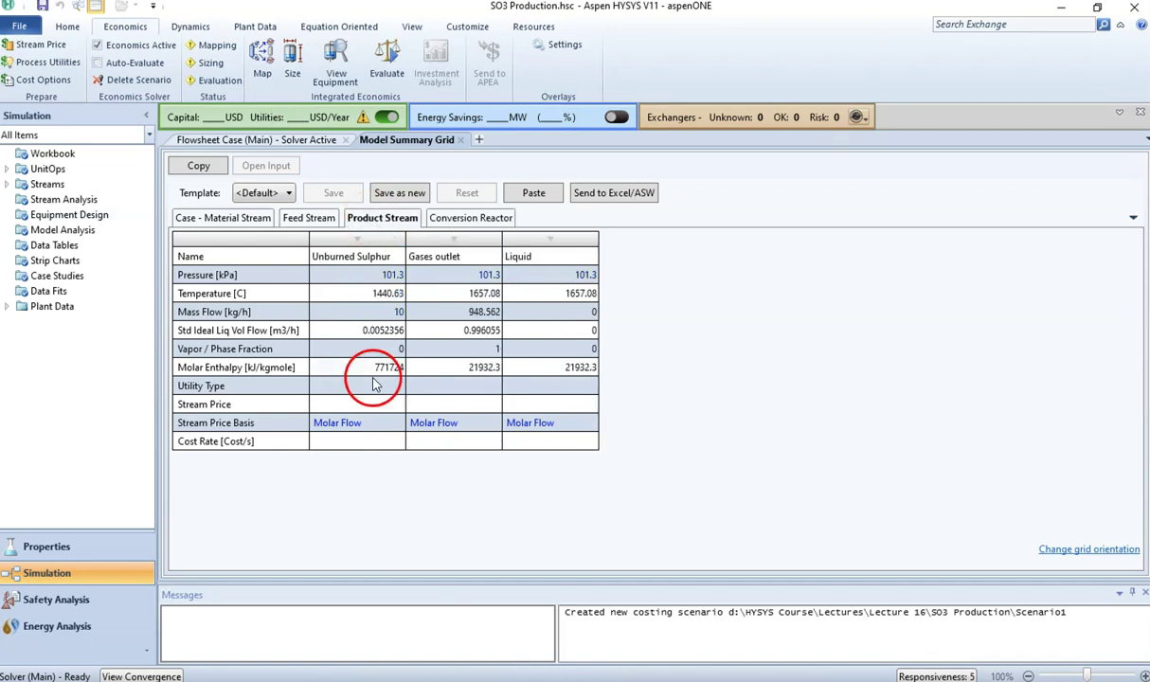
left_click(379, 409)
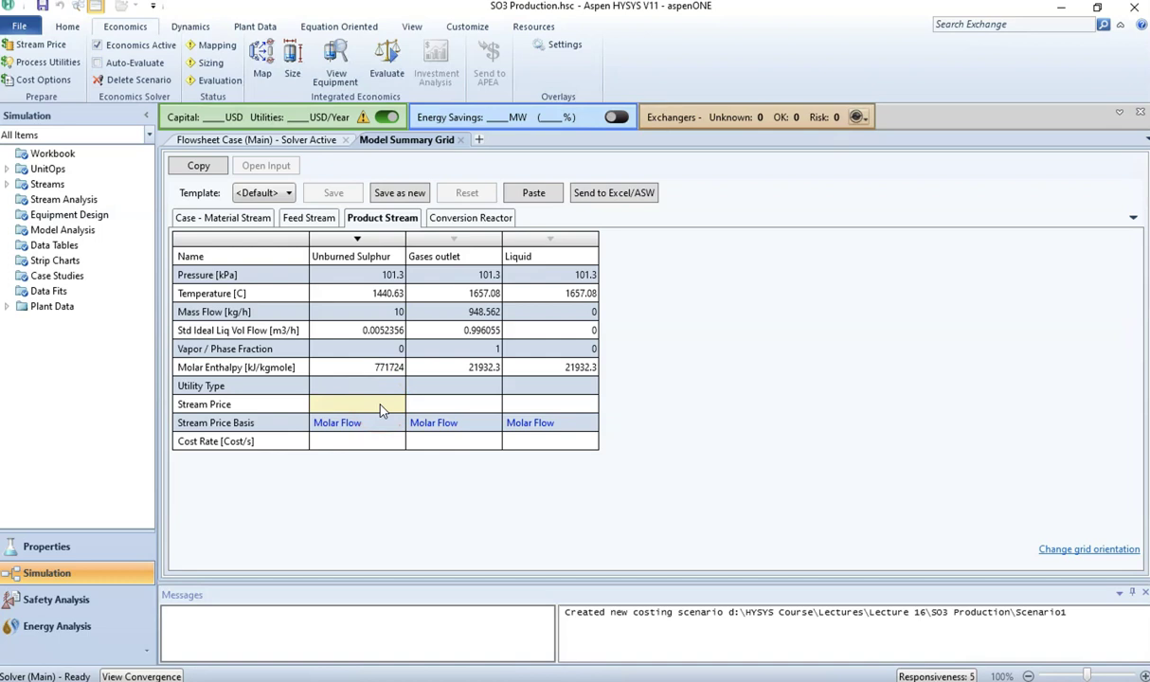
type("2")
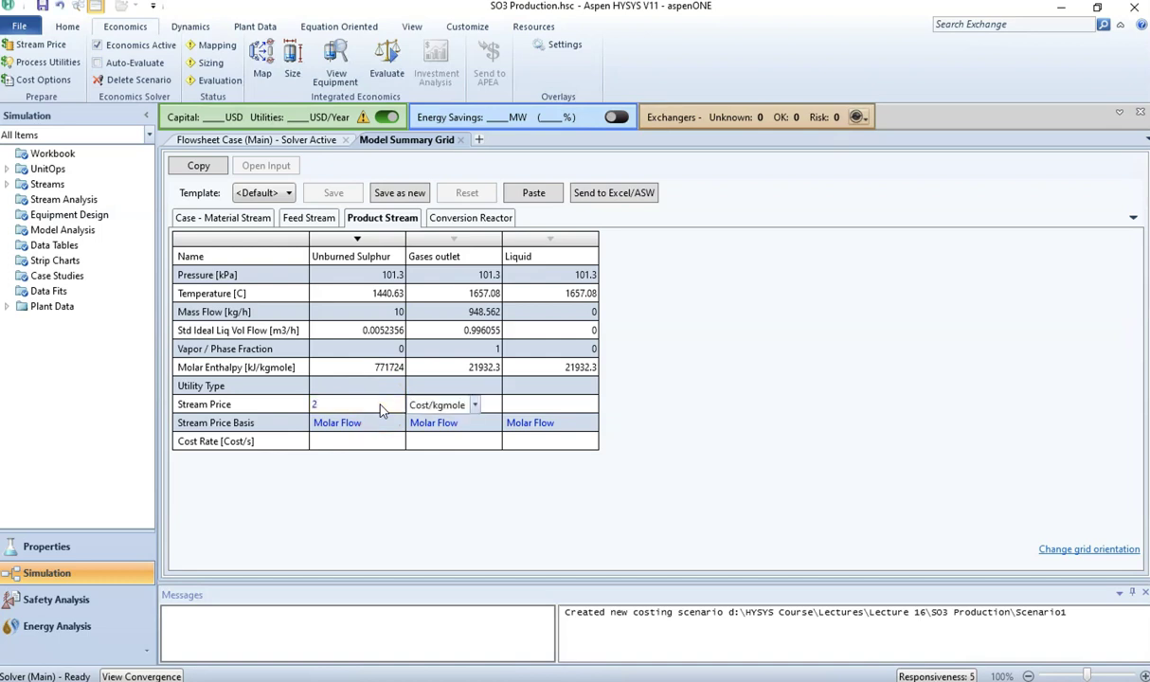
key("Return")
left_click(462, 404)
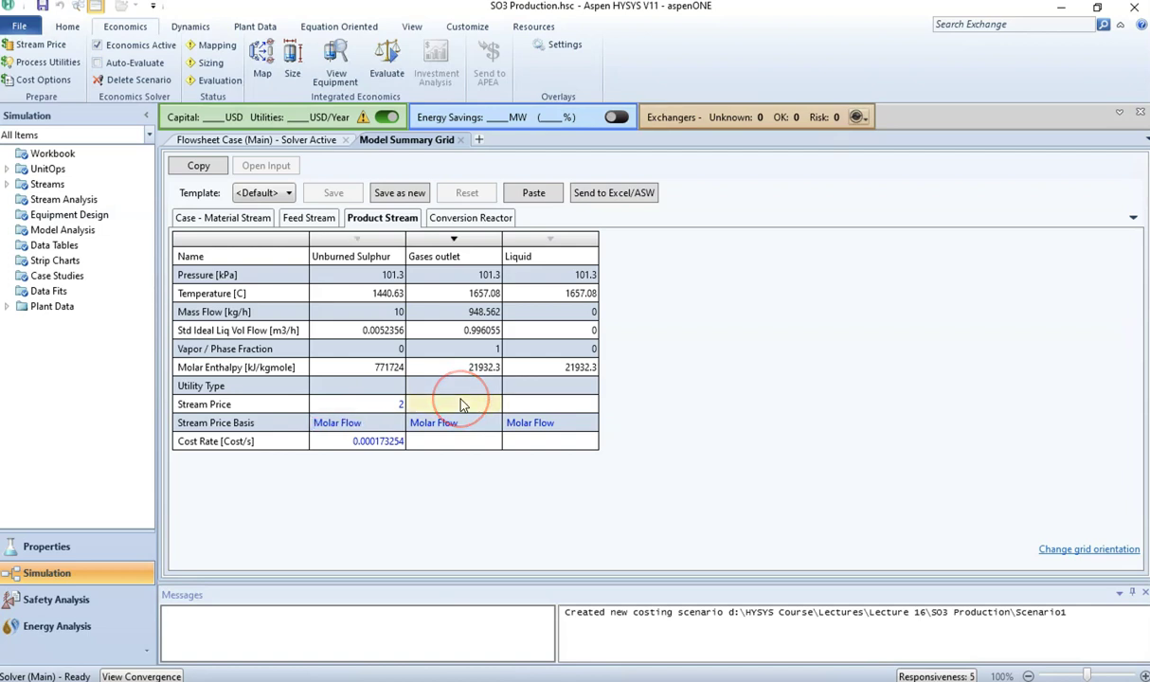
type("5")
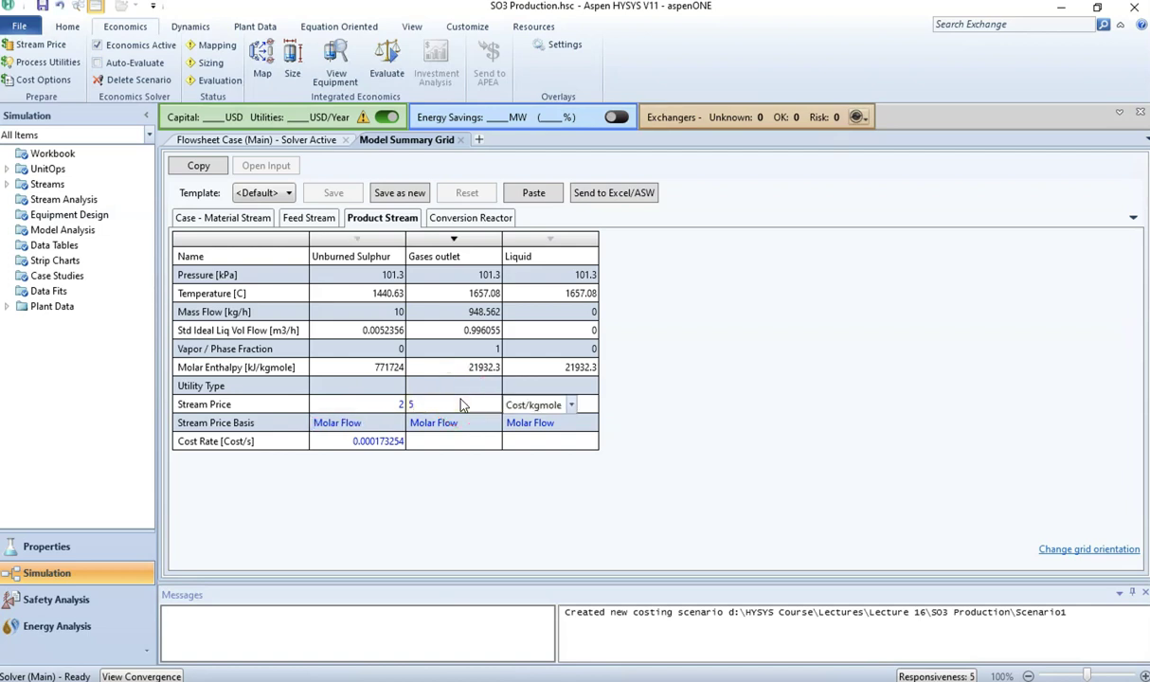
left_click(525, 403)
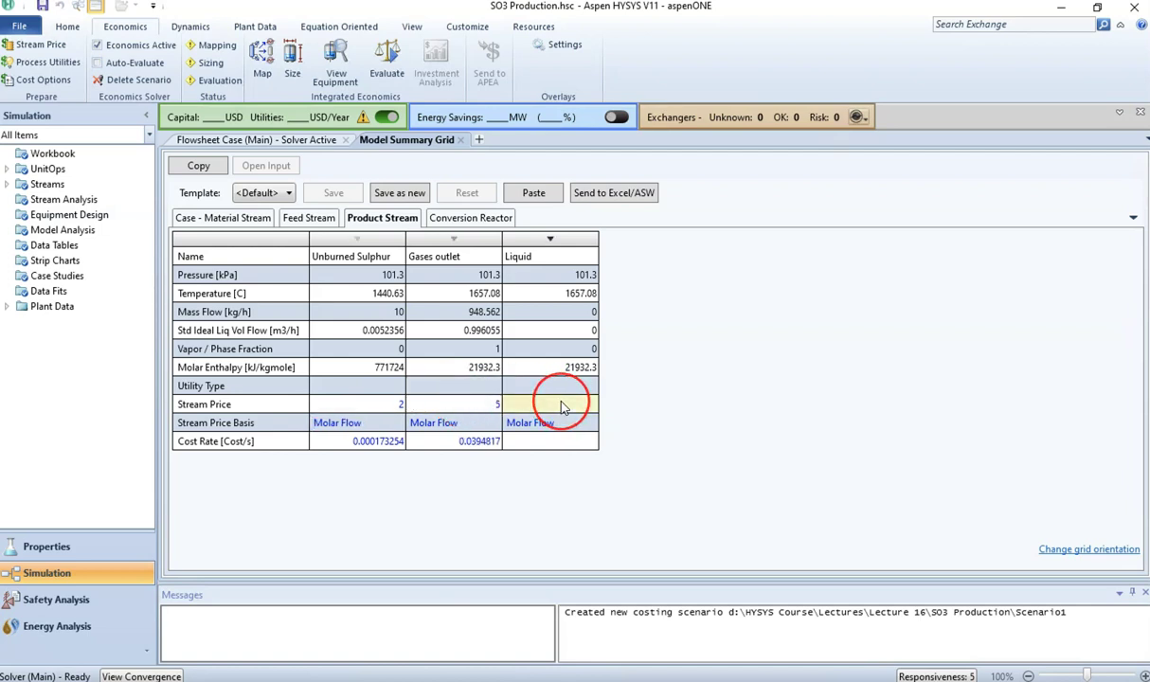
Set the stream price of the Liquid product to 12 Cost/kgmole and review the prices of all material streams
left_click_drag(585, 343, 577, 409)
type("12")
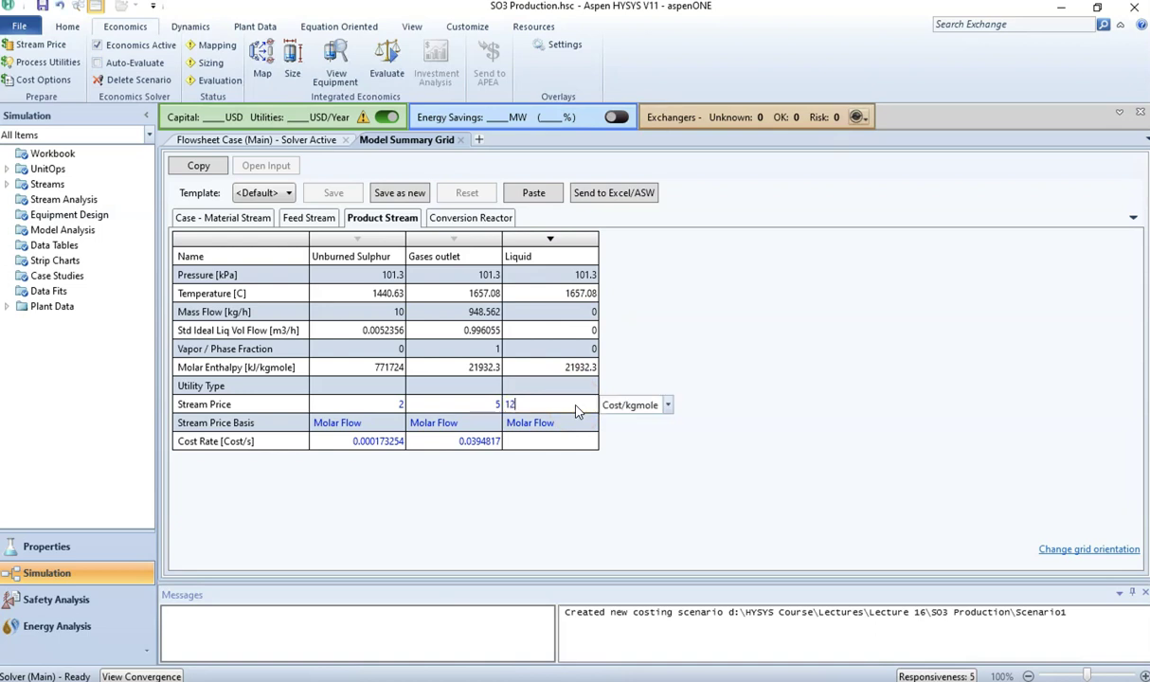
key("Return")
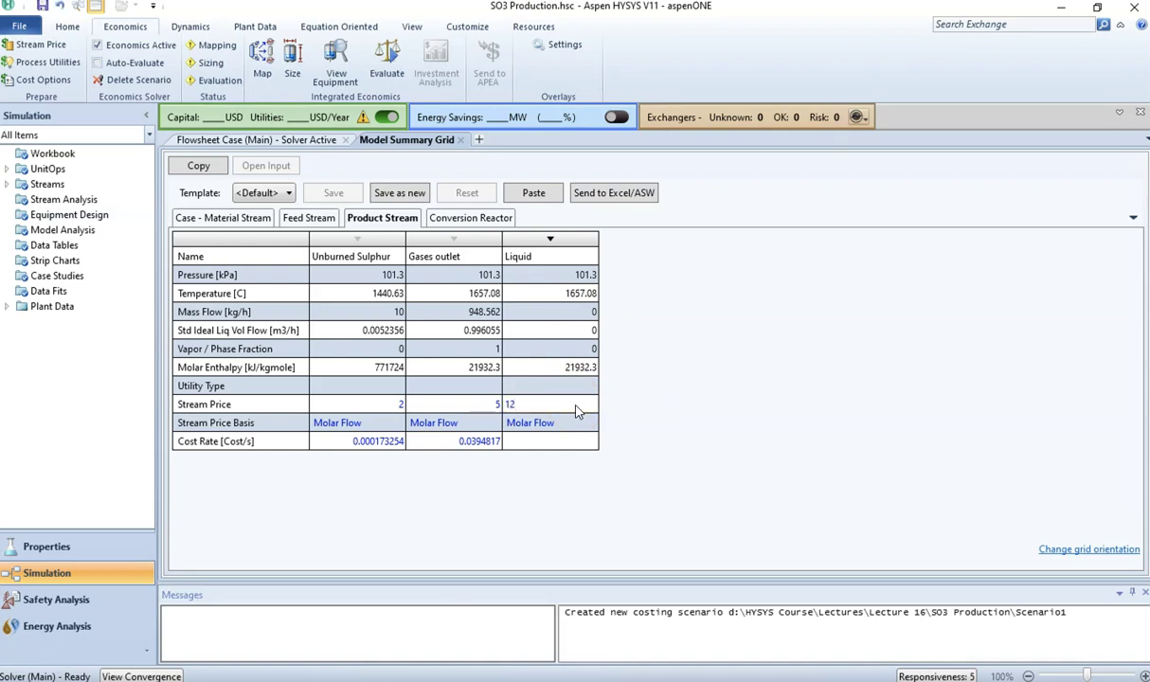
left_click_drag(580, 443, 597, 329)
left_click_drag(579, 419, 500, 406)
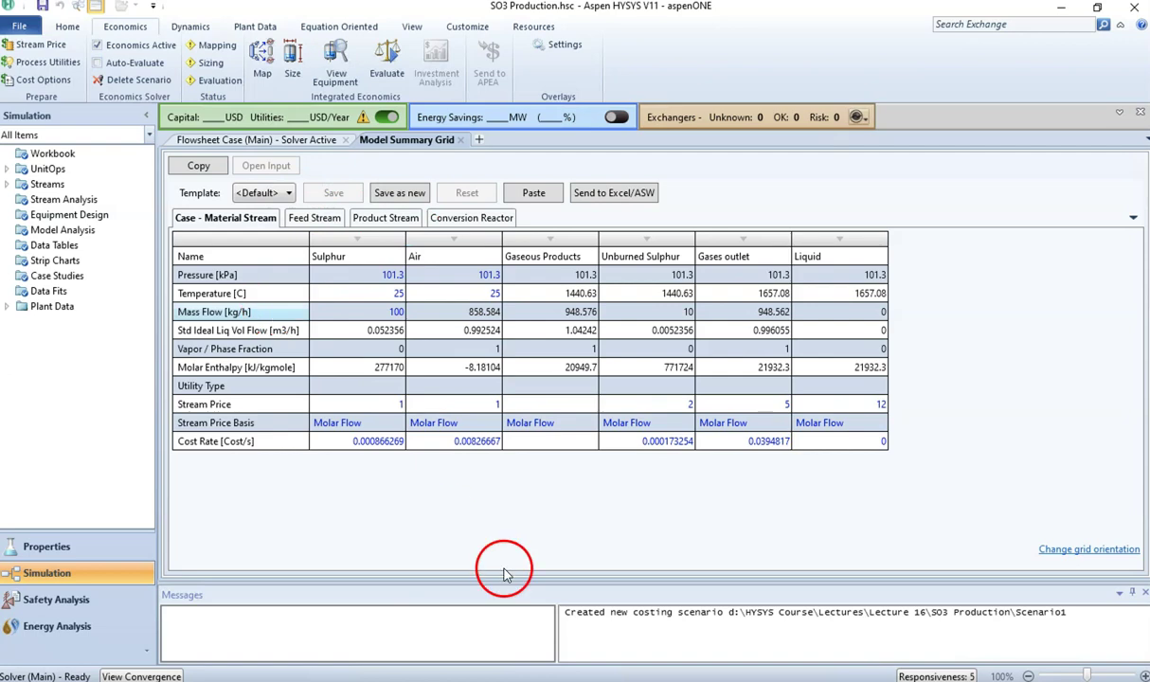
Switch to the Word workbook, read step 5 on entering utility prices, and return to Aspen HYSYS
key("alt+Tab")
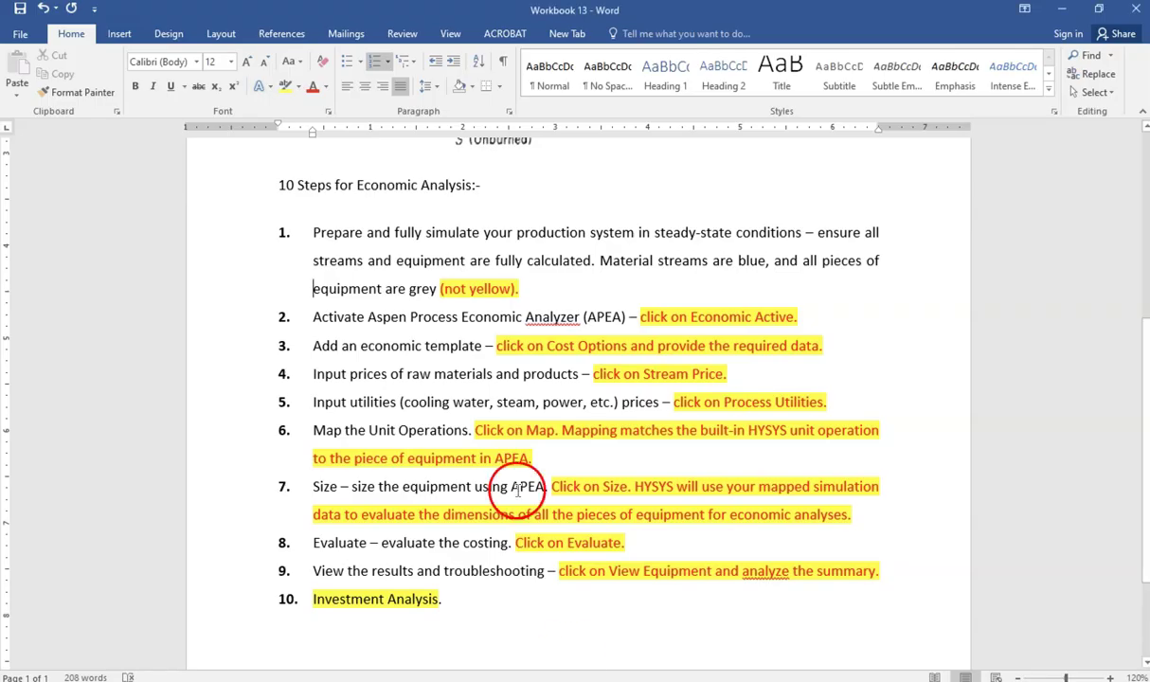
double_click(336, 400)
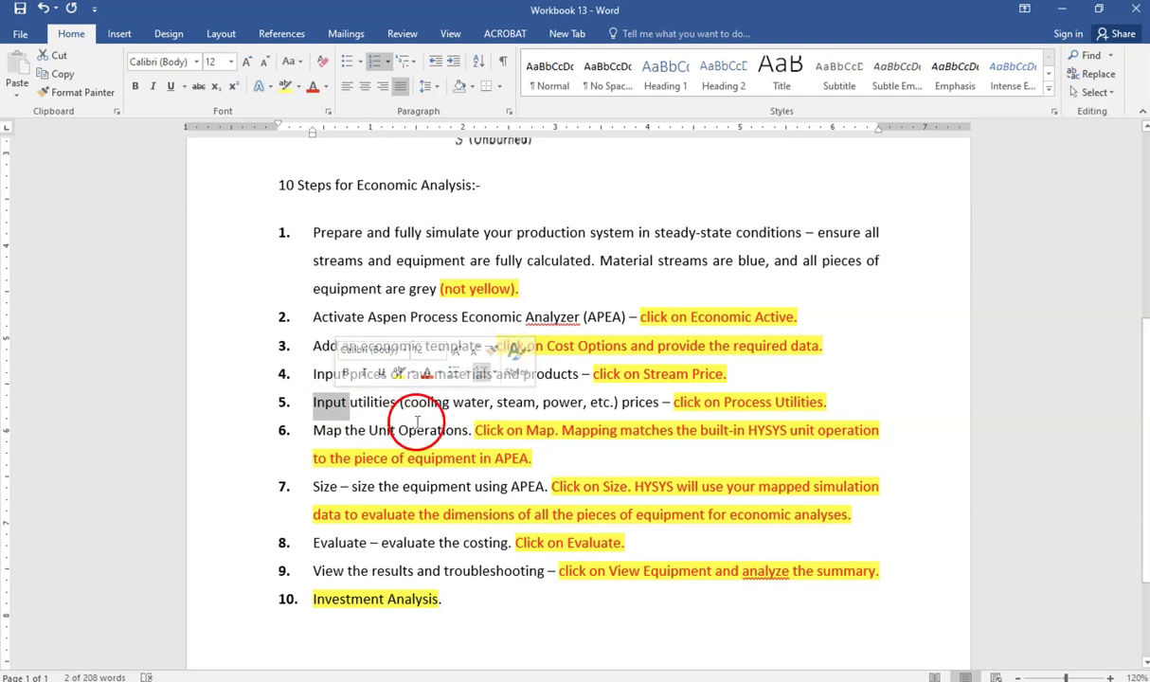
key("alt+Tab")
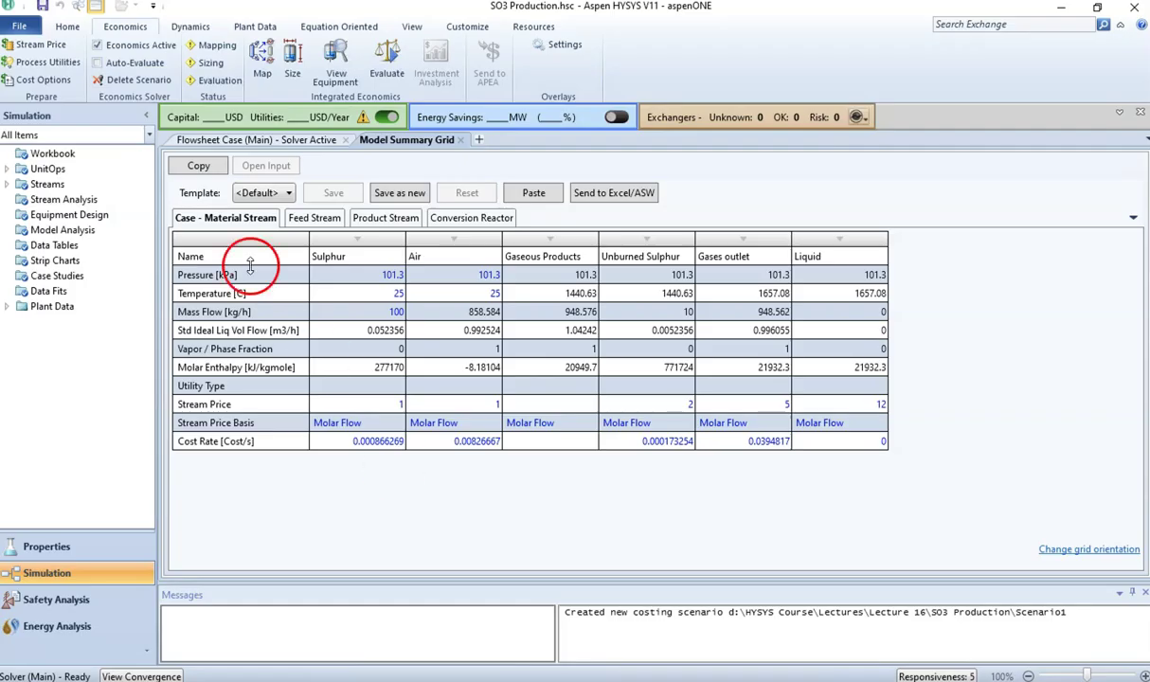
Open the process utilities and examine the emissions data source options, fuel type and CO2 factor for LP Steam
left_click(67, 68)
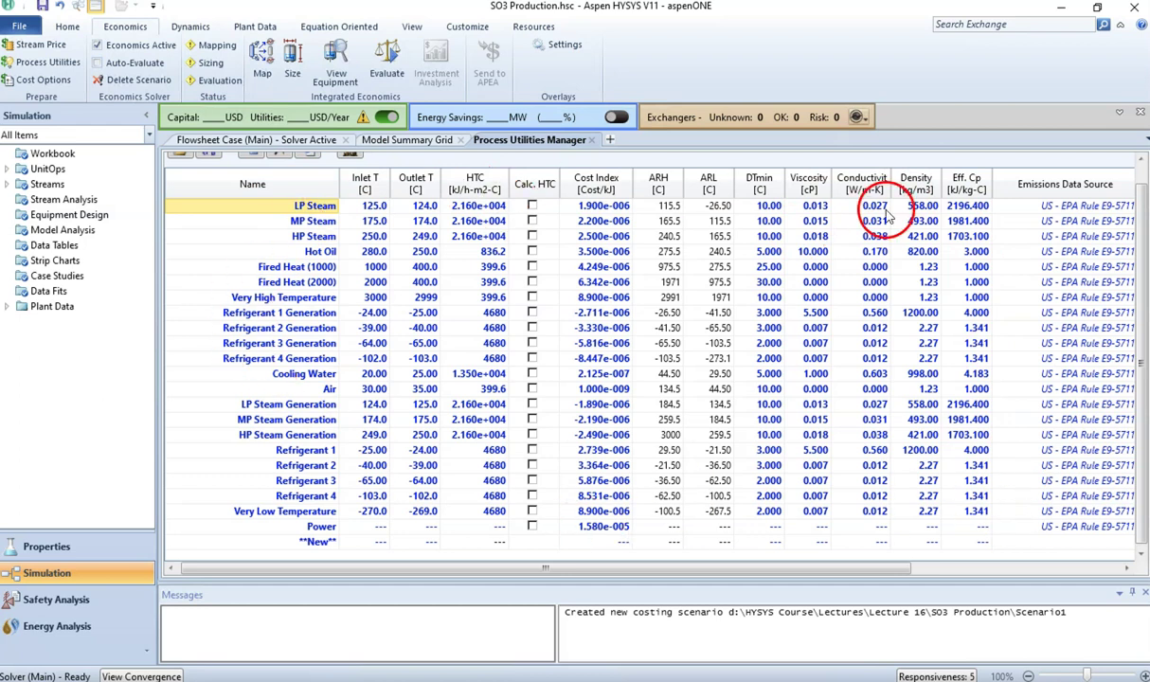
left_click_drag(898, 560, 1108, 547)
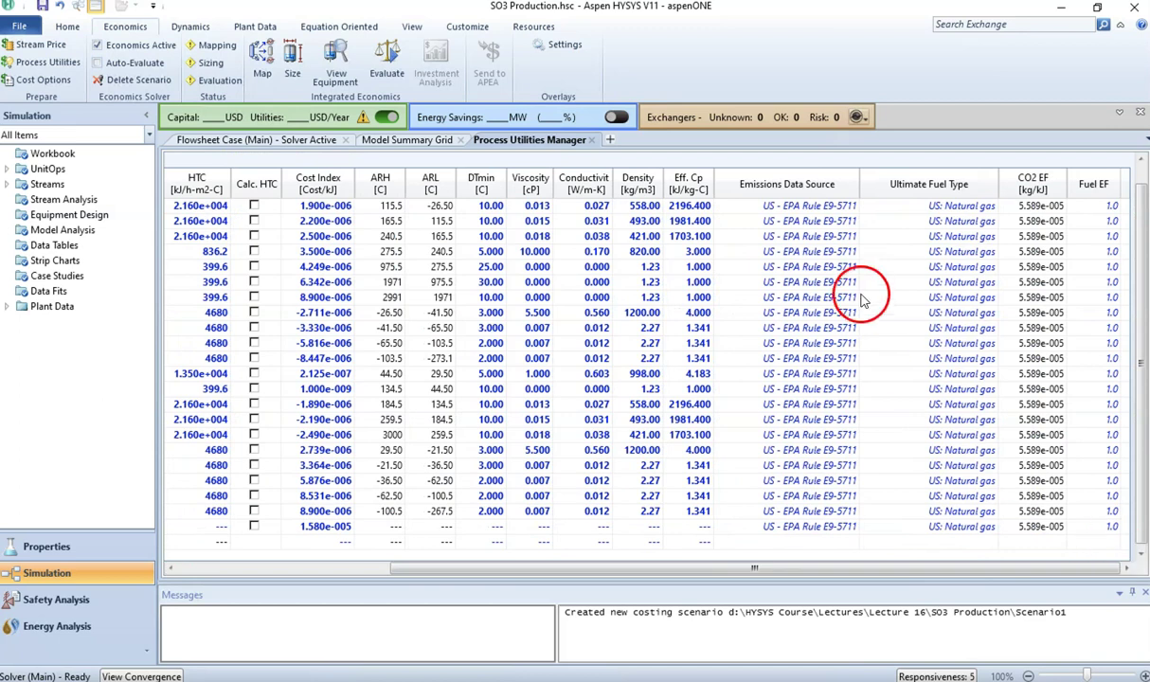
left_click(803, 209)
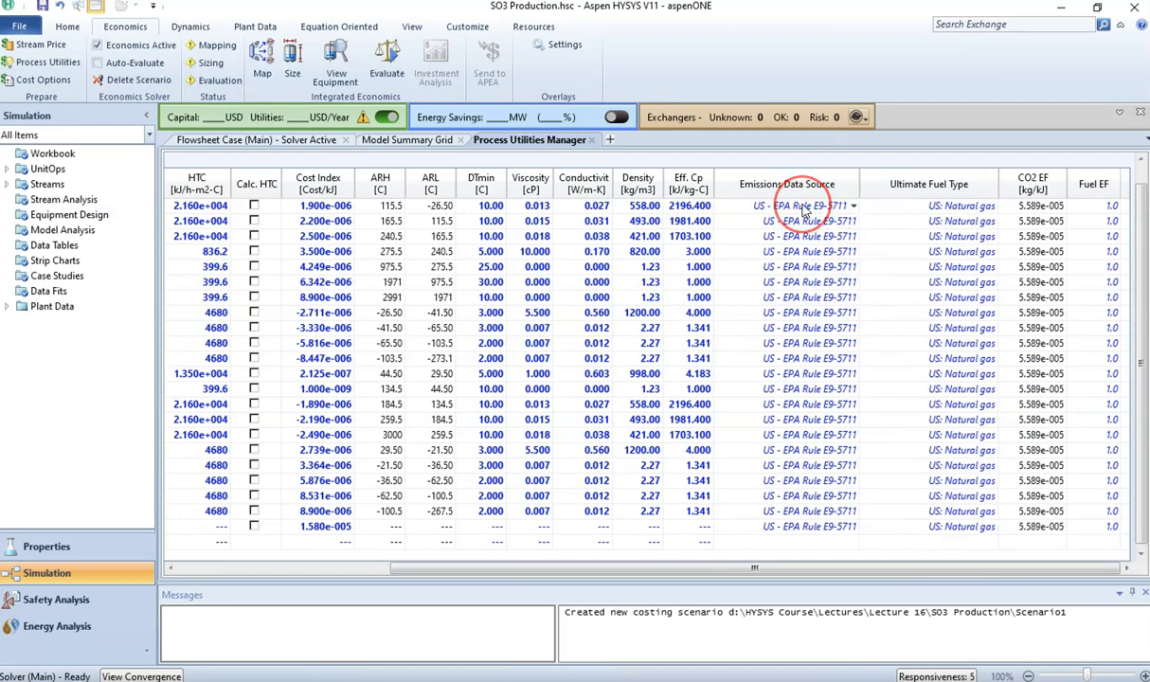
mouse_move(803, 208)
left_mouse_down()
mouse_move(770, 199)
mouse_move(837, 214)
left_mouse_up()
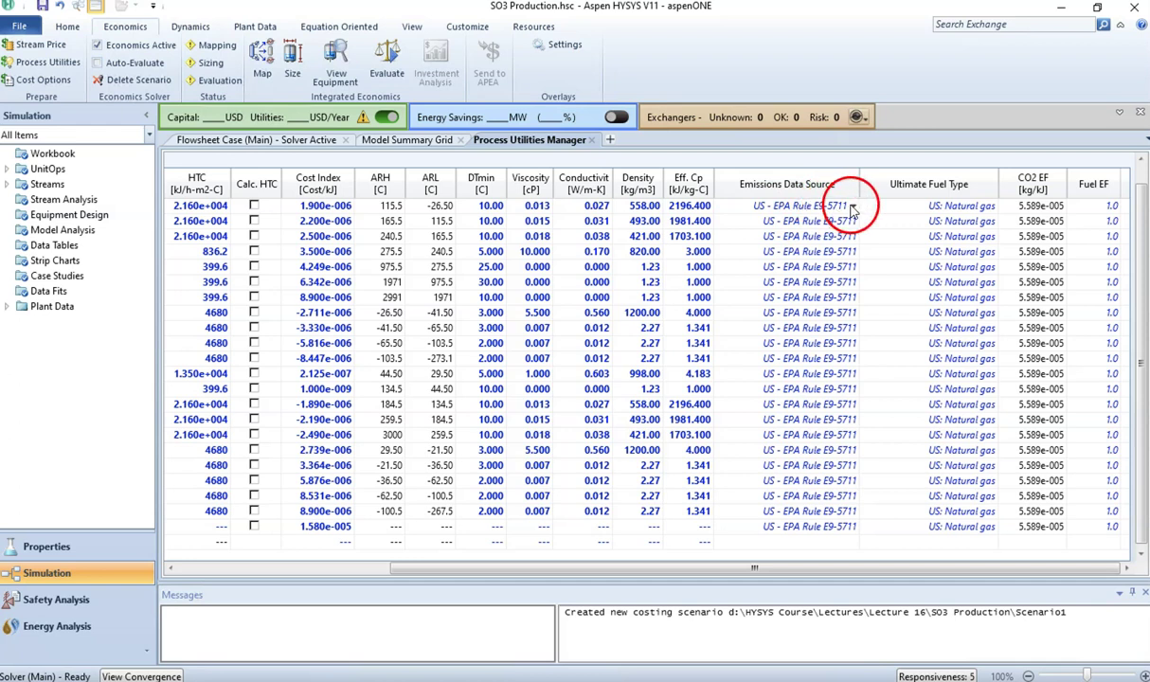
left_click(920, 212)
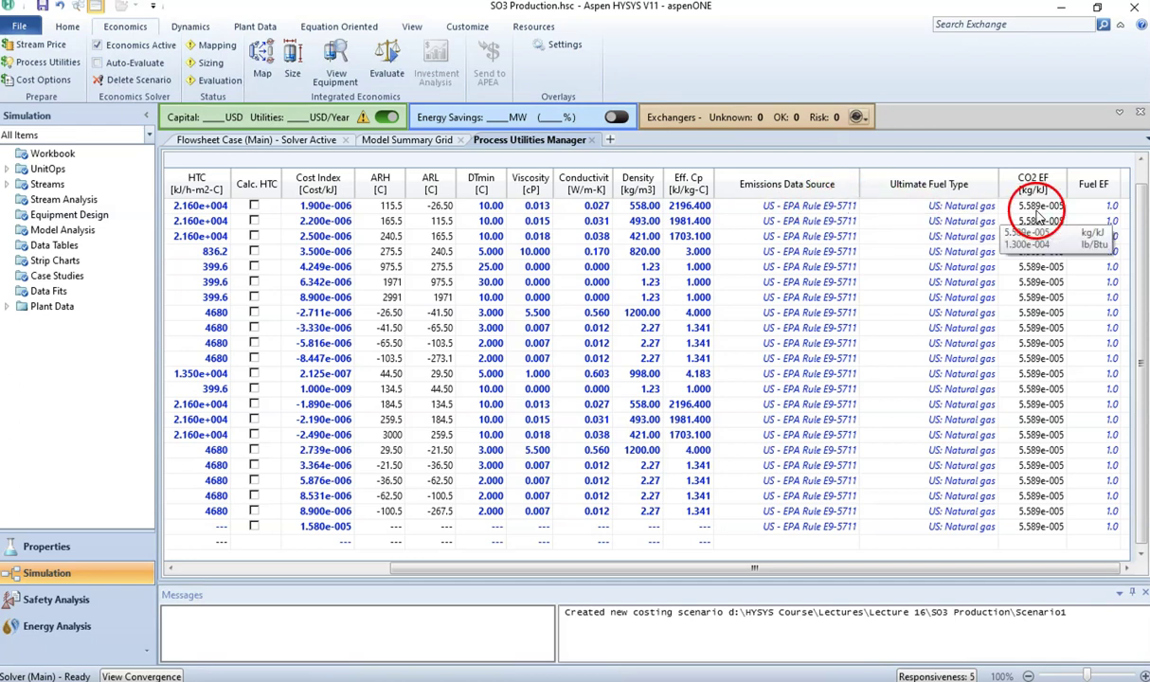
left_click(852, 208)
left_click(852, 207)
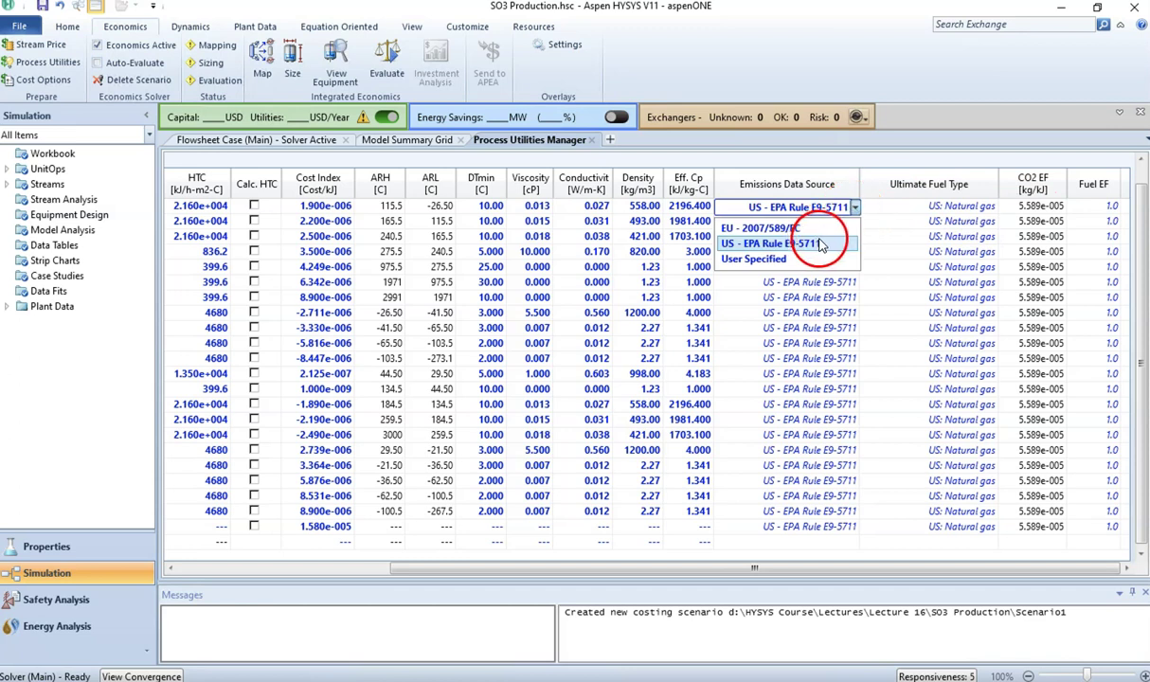
left_click(883, 166)
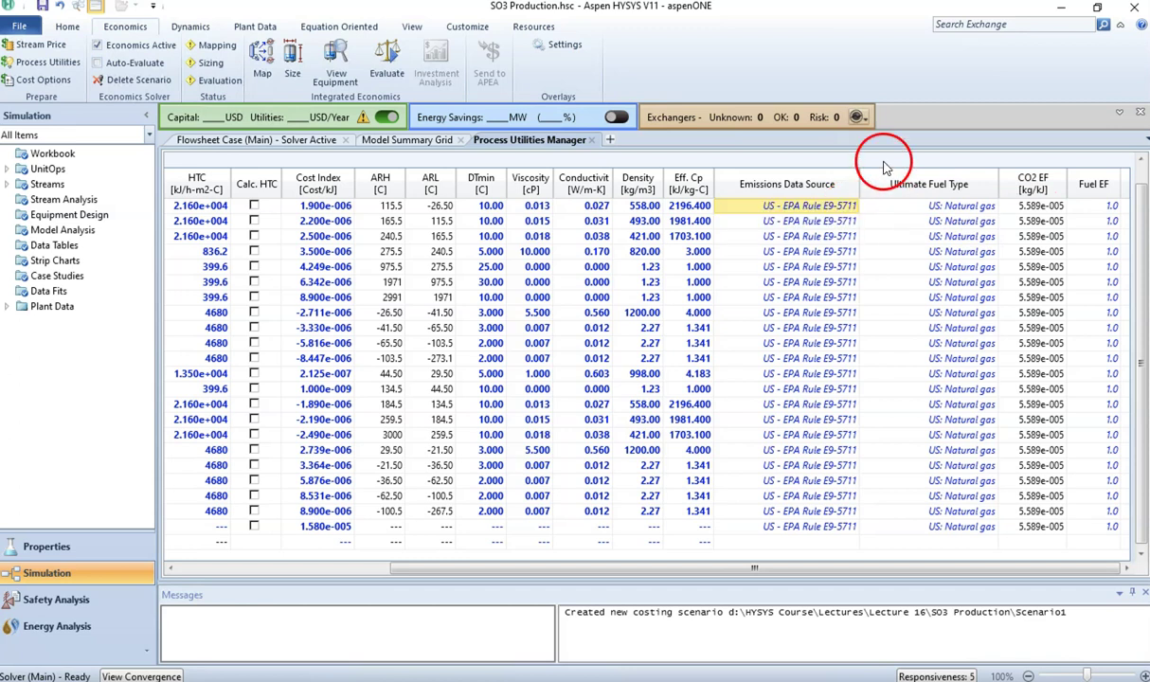
Examine the cost index entries of the LP Steam and HP Steam utilities
left_click_drag(783, 579, 473, 566)
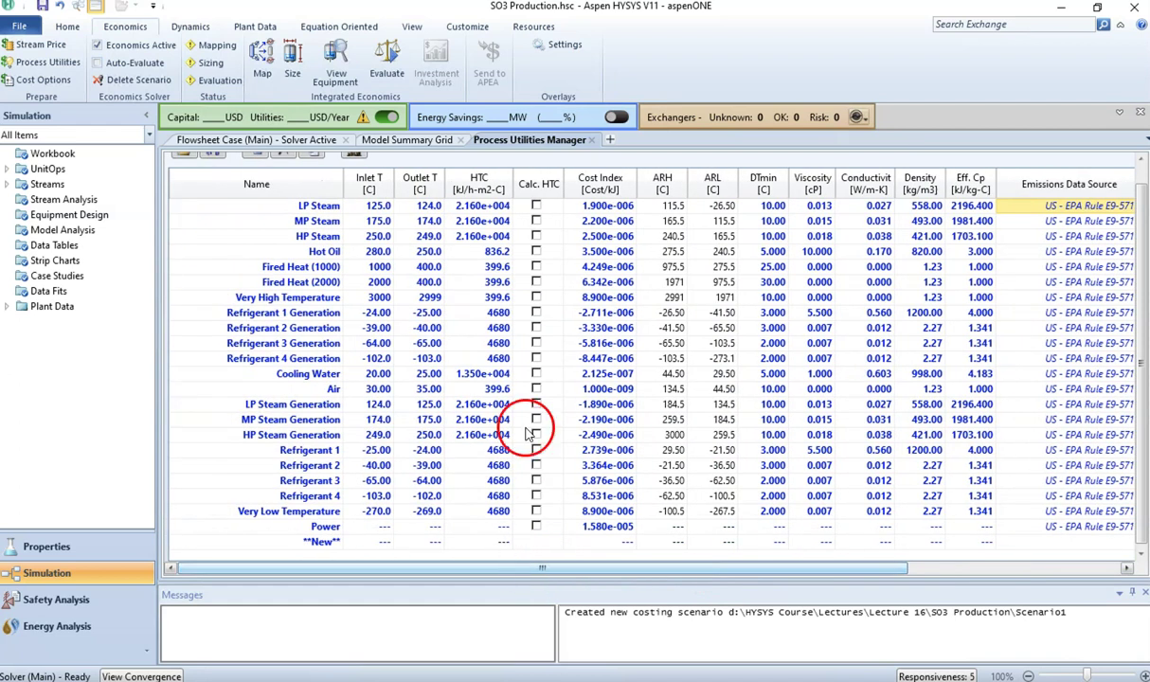
left_click(614, 207)
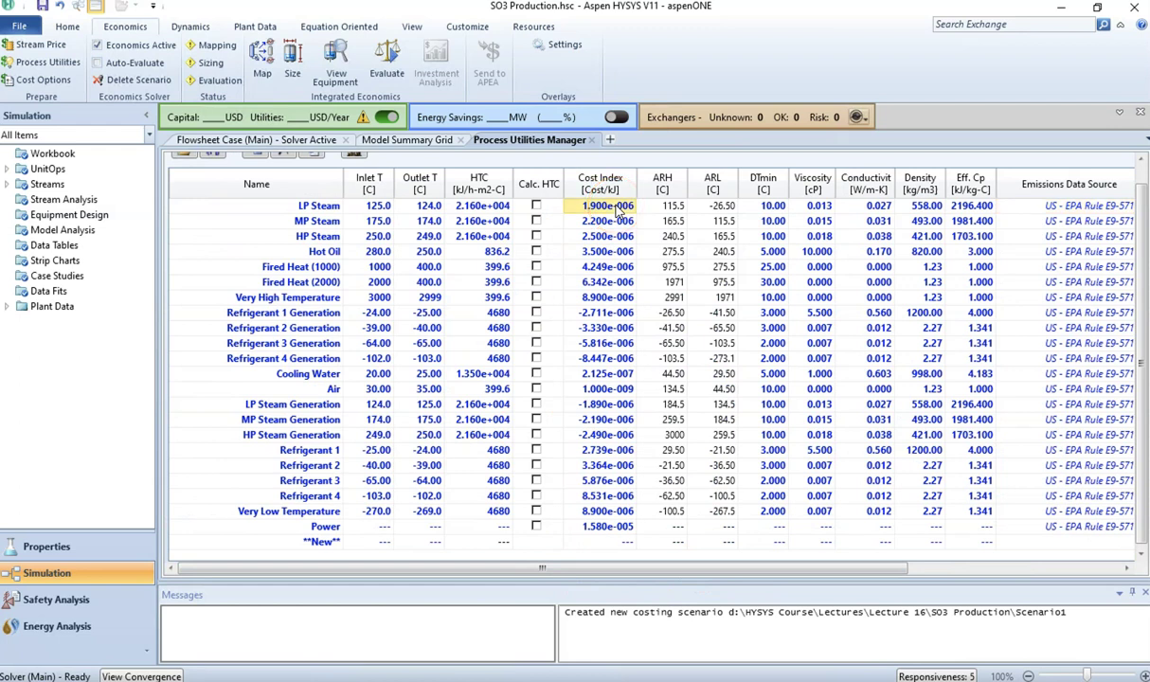
left_click(608, 237)
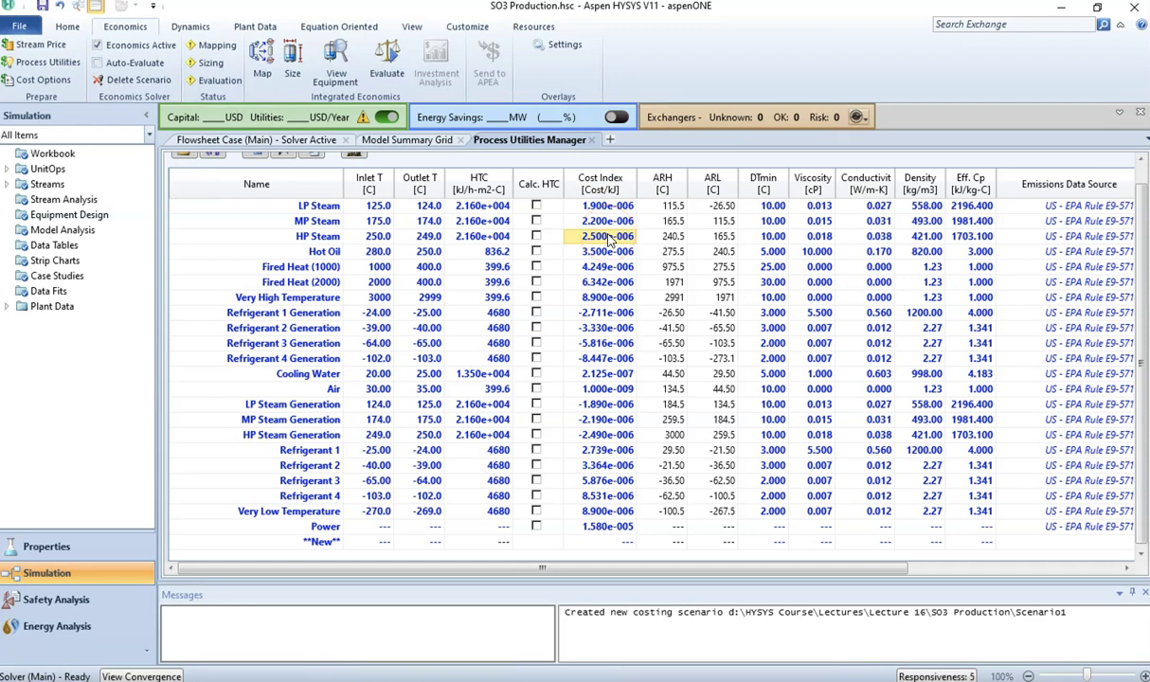
left_click(453, 474)
Check step 6 in the Word workbook, and map all unit operations in HYSYS on the Default basis with Size equipment and Evaluate Cost enabled
key("alt+Tab")
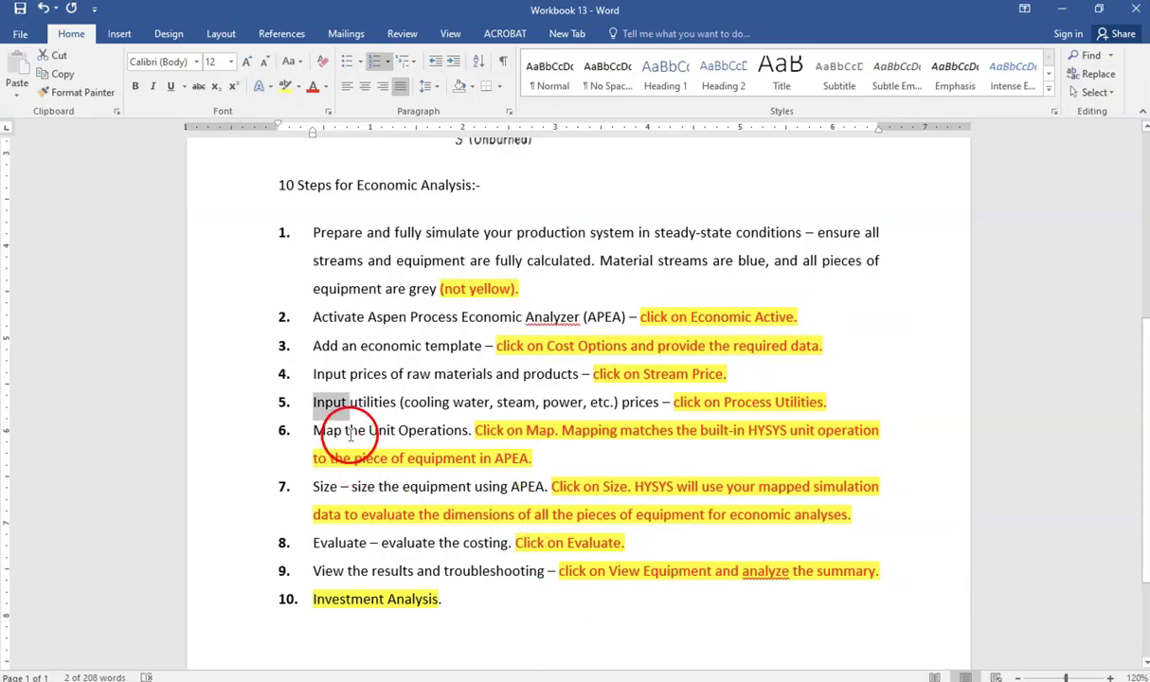
left_click(477, 424)
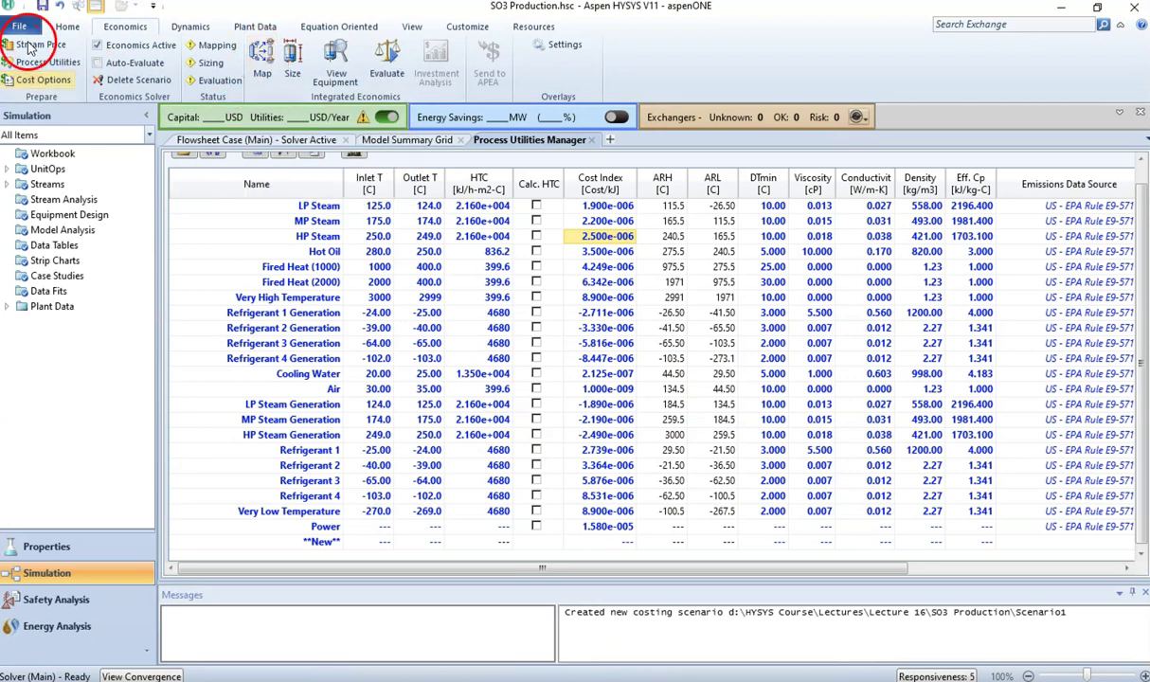
left_click(262, 58)
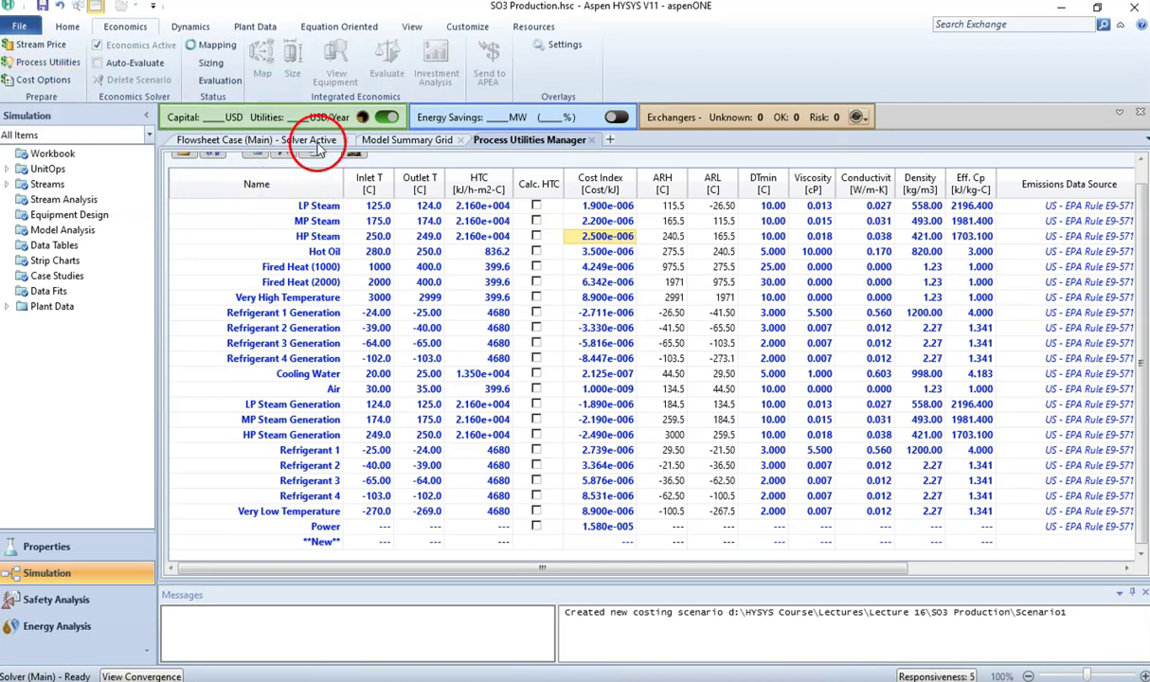
mouse_move(368, 128)
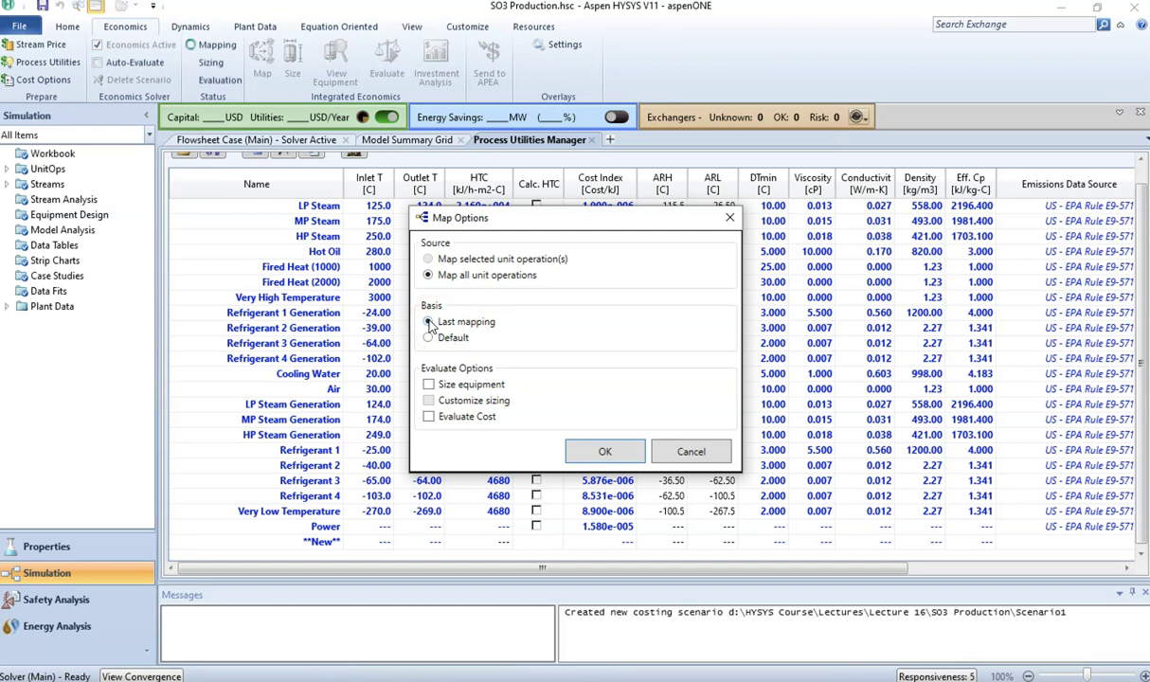
left_click(429, 322)
left_click(429, 338)
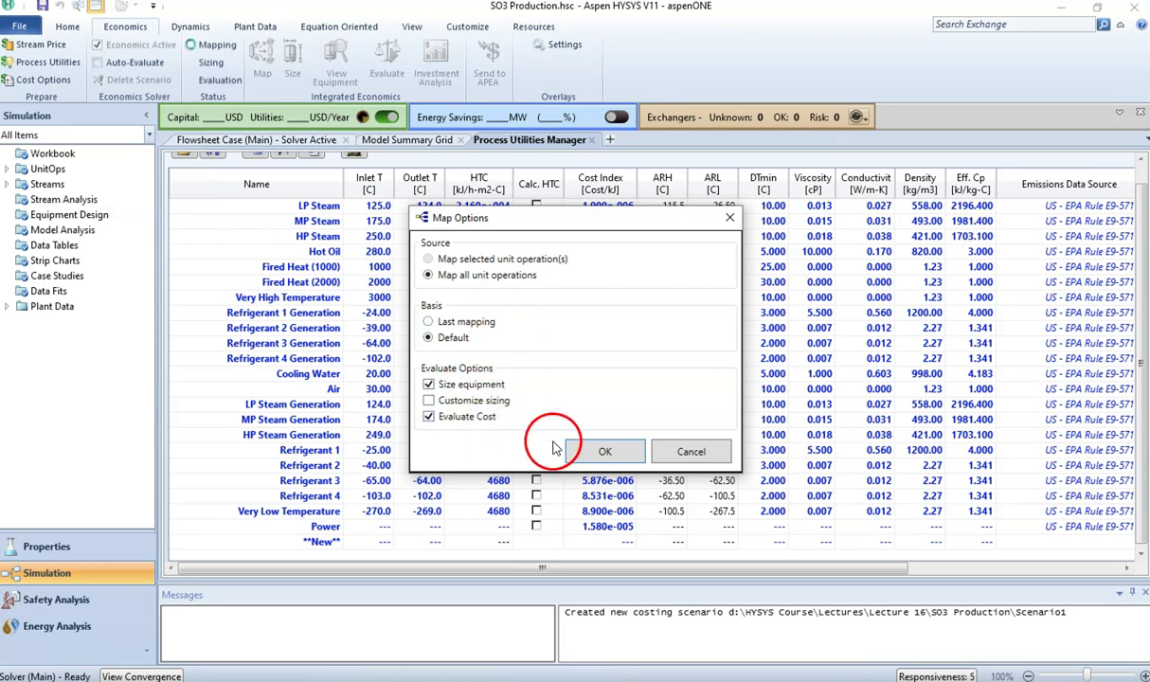
left_click(604, 451)
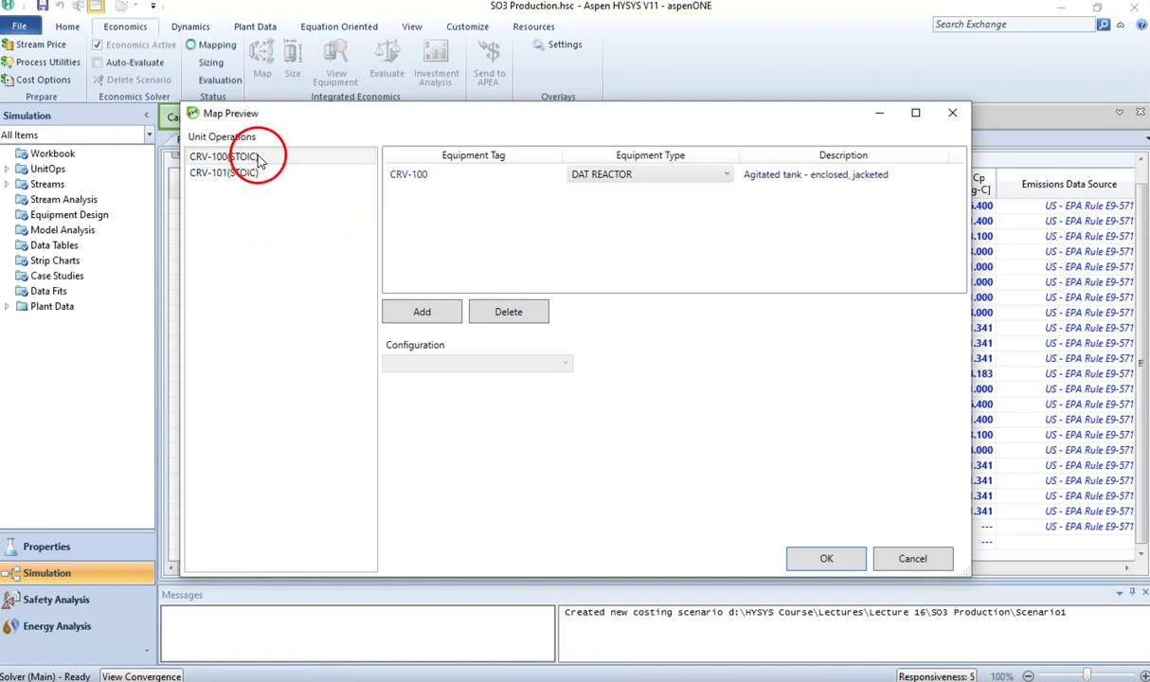
Examine the equipment tag, equipment type and description mapped to CRV-100 in the map preview
left_click_drag(297, 120, 302, 79)
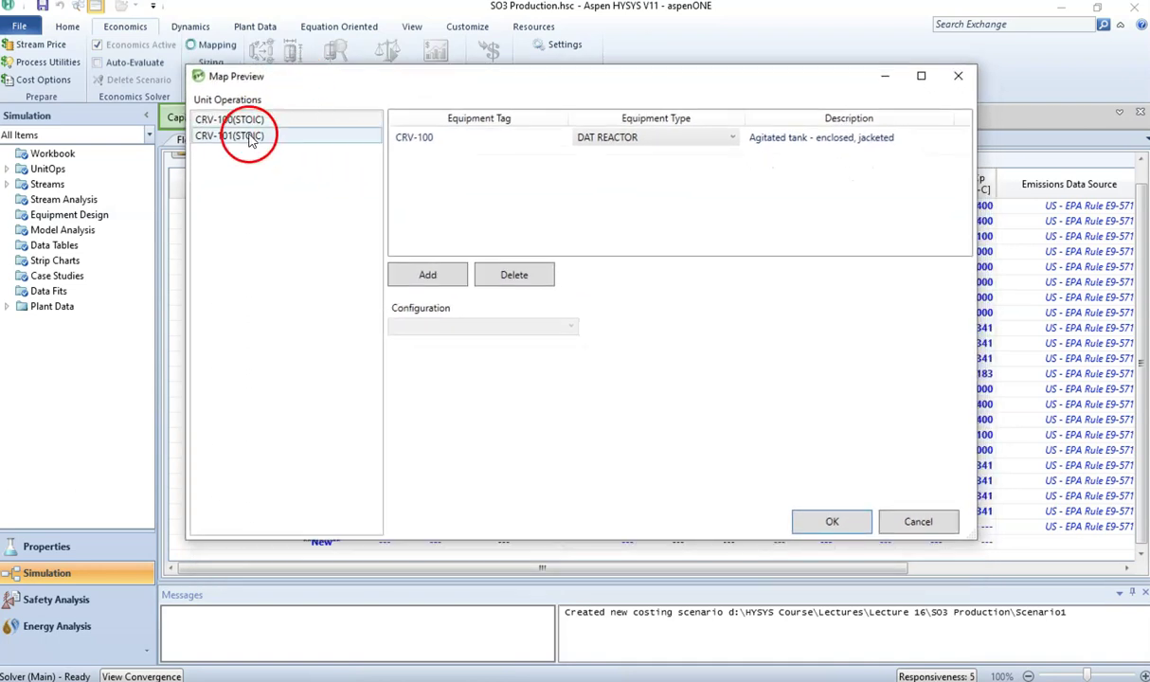
left_click(573, 171)
left_click(473, 142)
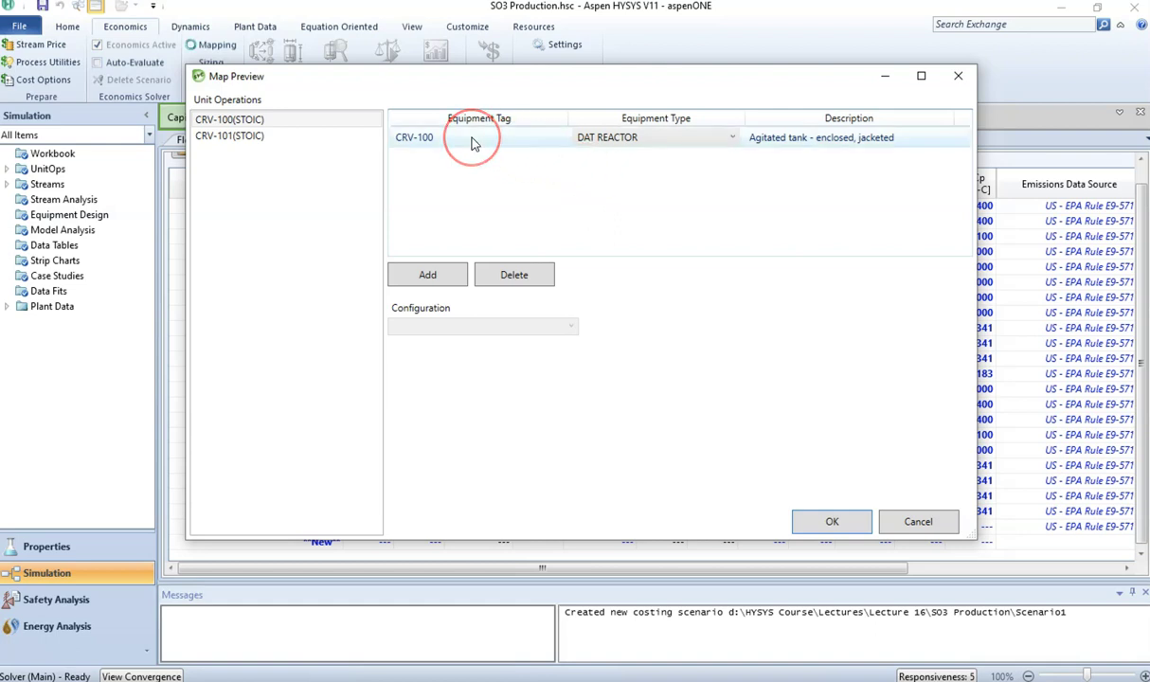
left_click(462, 142)
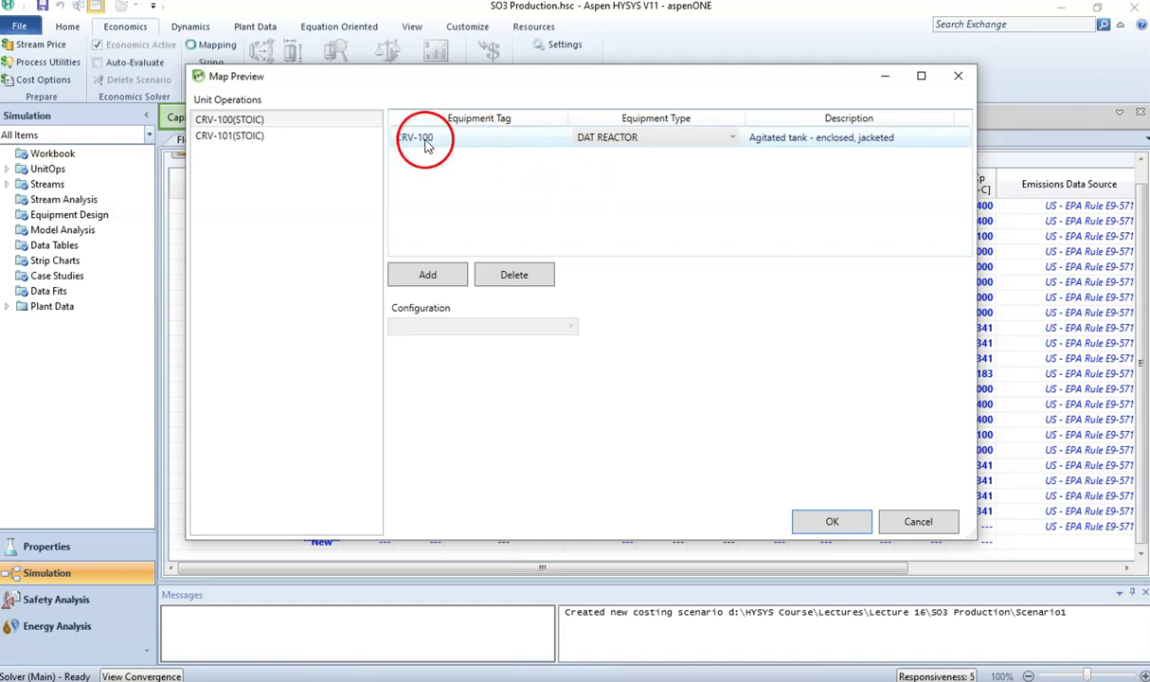
left_click(820, 147)
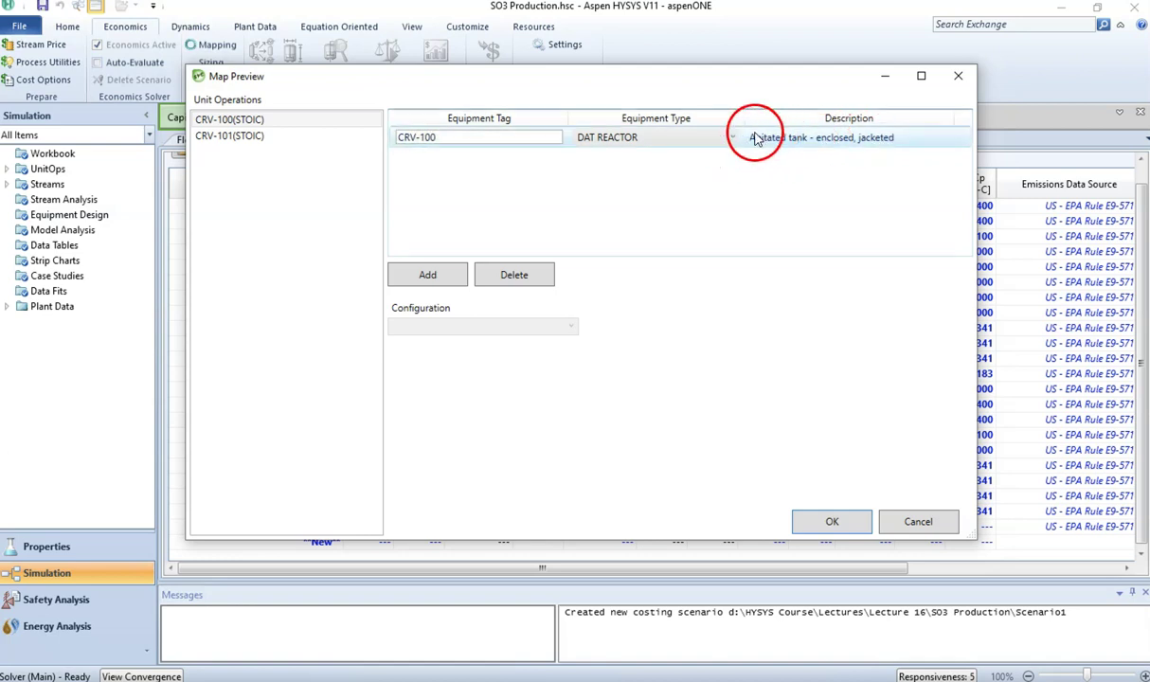
Look through the alternative equipment categories for CRV-100, including the types under Agitators- mix, react, knead, and leave the selection without changing it
left_click(726, 141)
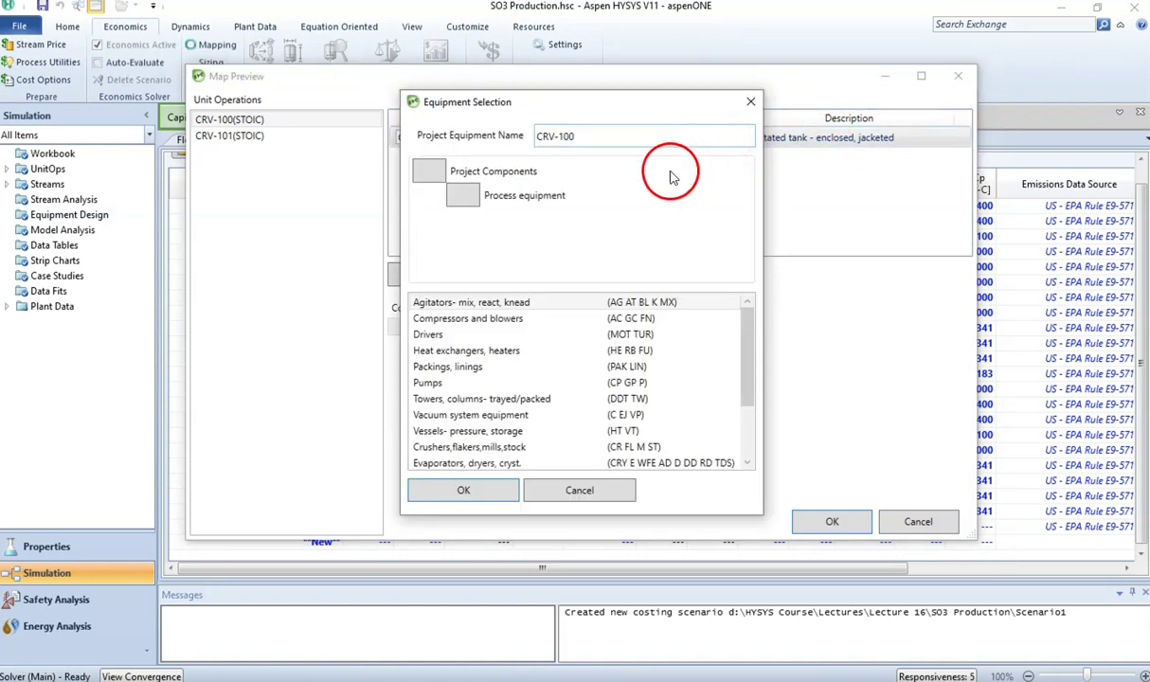
left_click(528, 320)
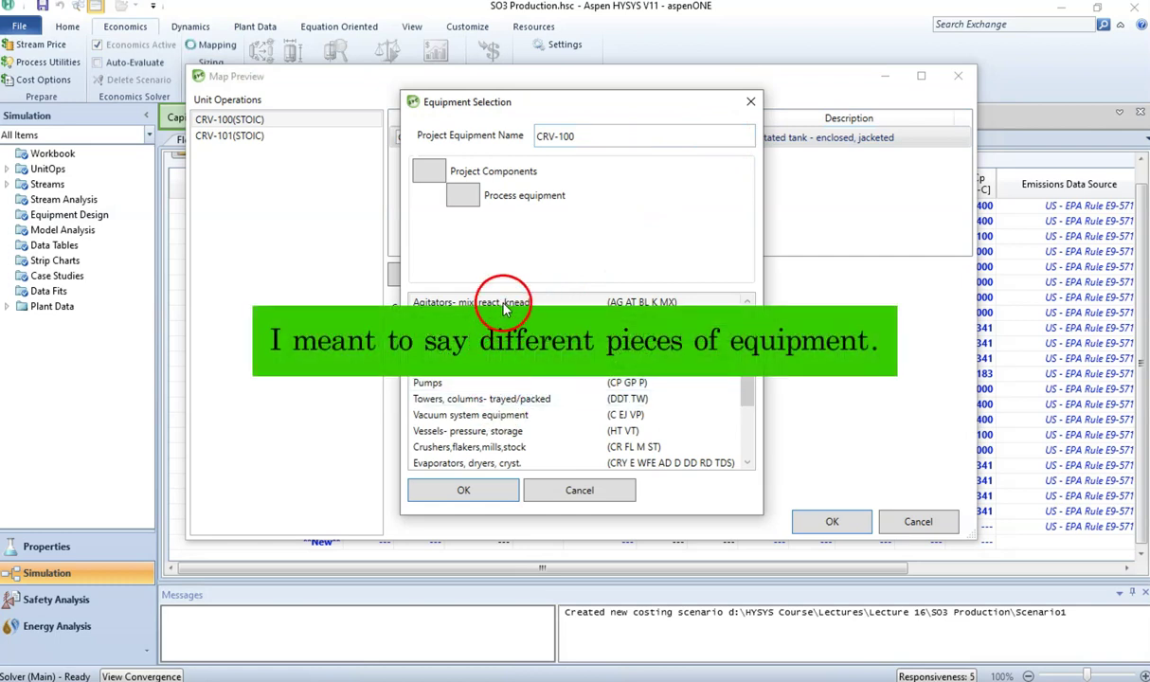
left_click(505, 303)
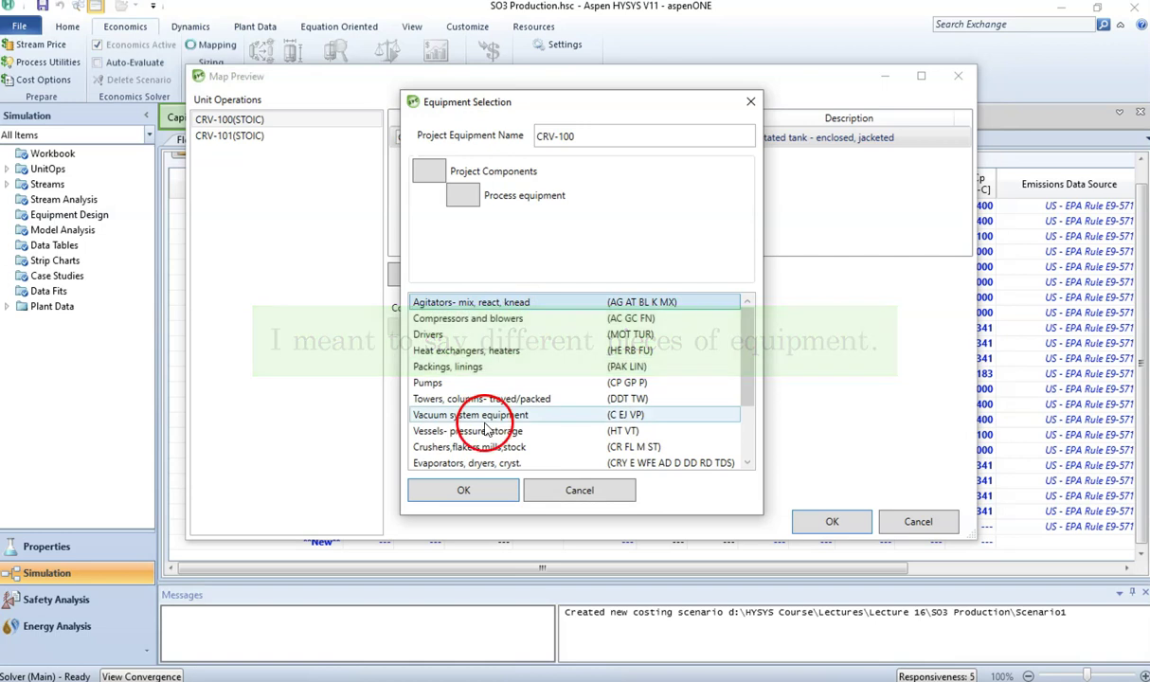
left_click(464, 489)
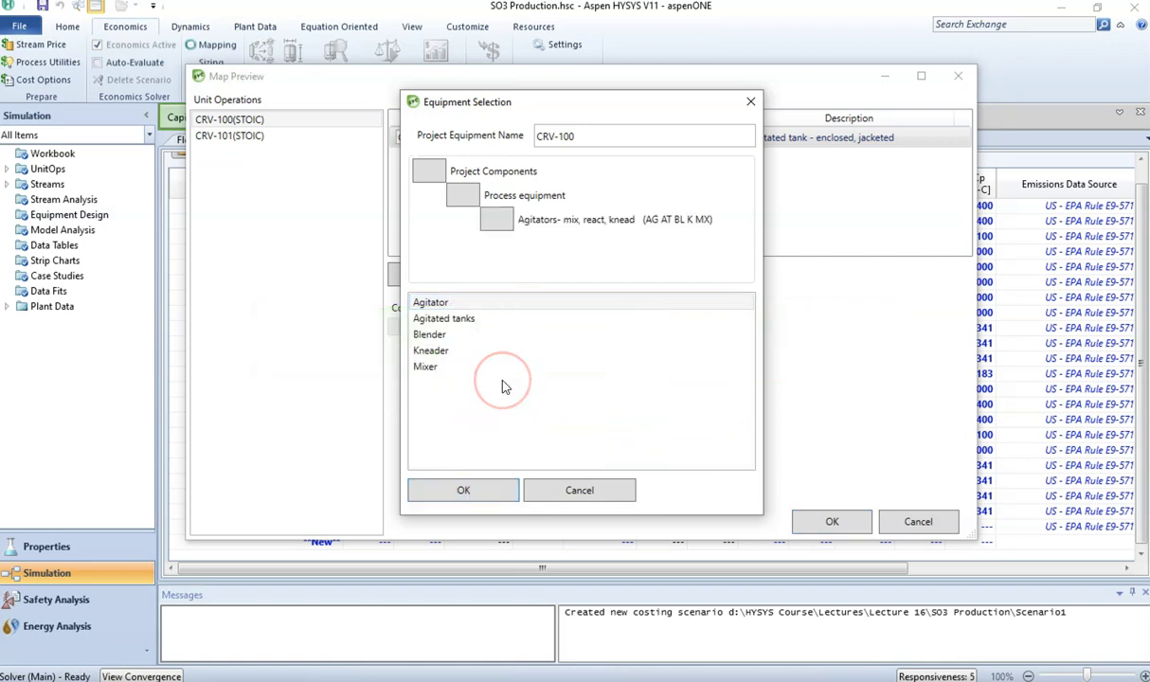
left_click(542, 253)
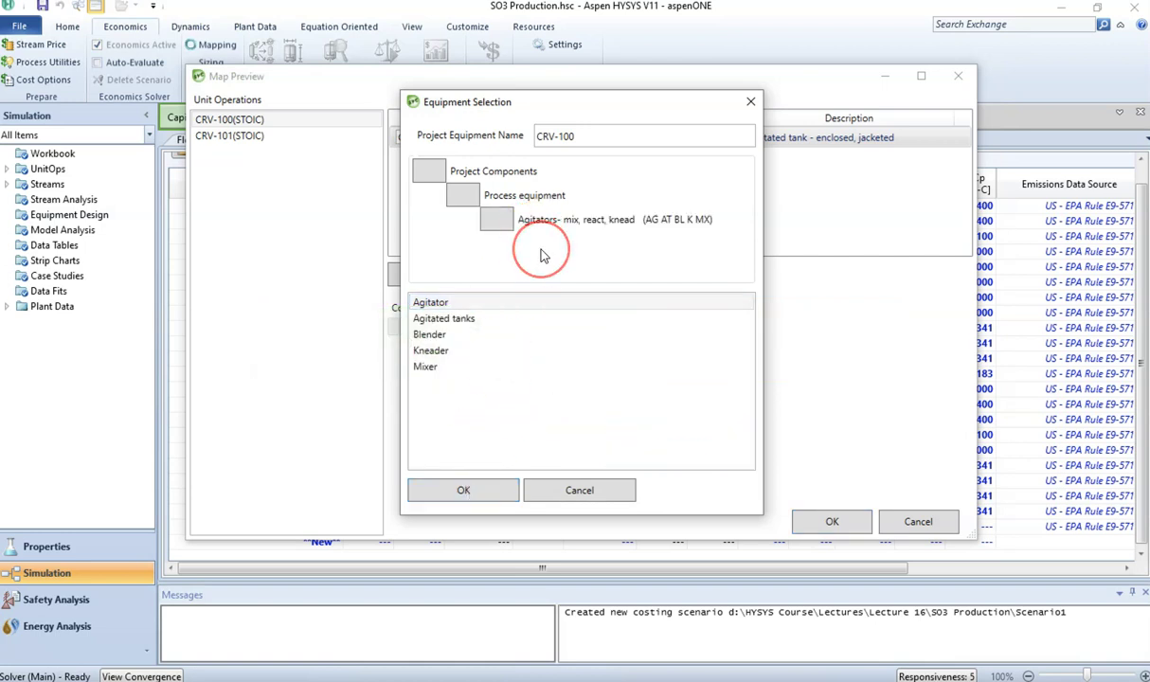
left_click(459, 319)
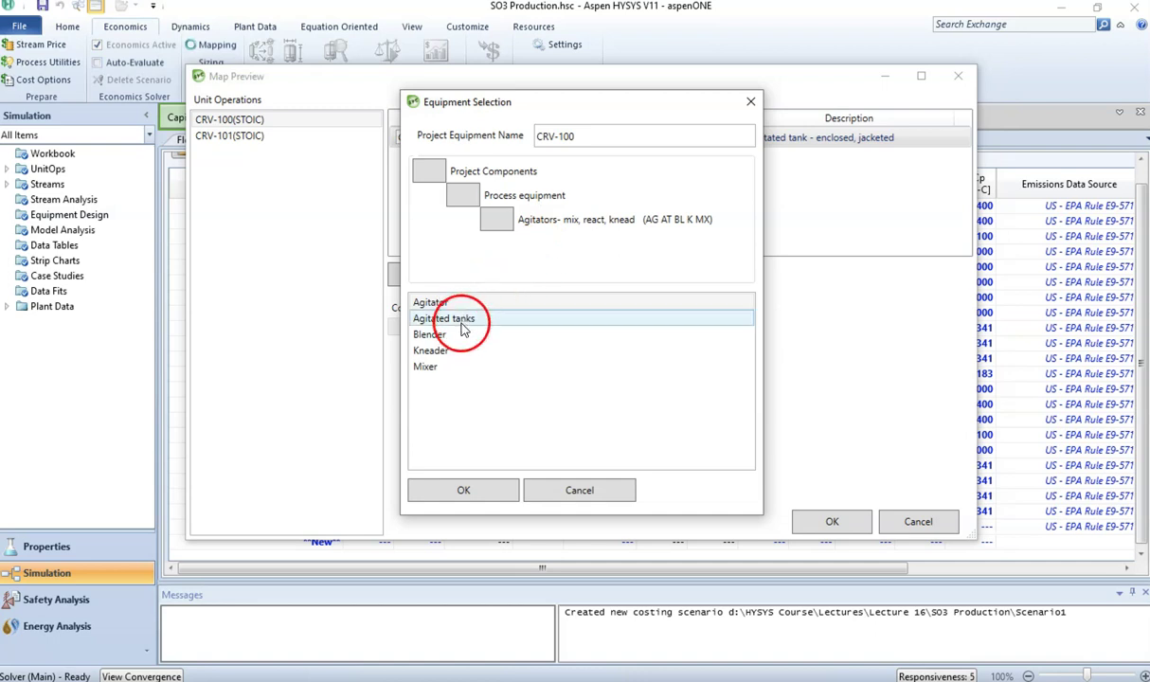
left_click(458, 339)
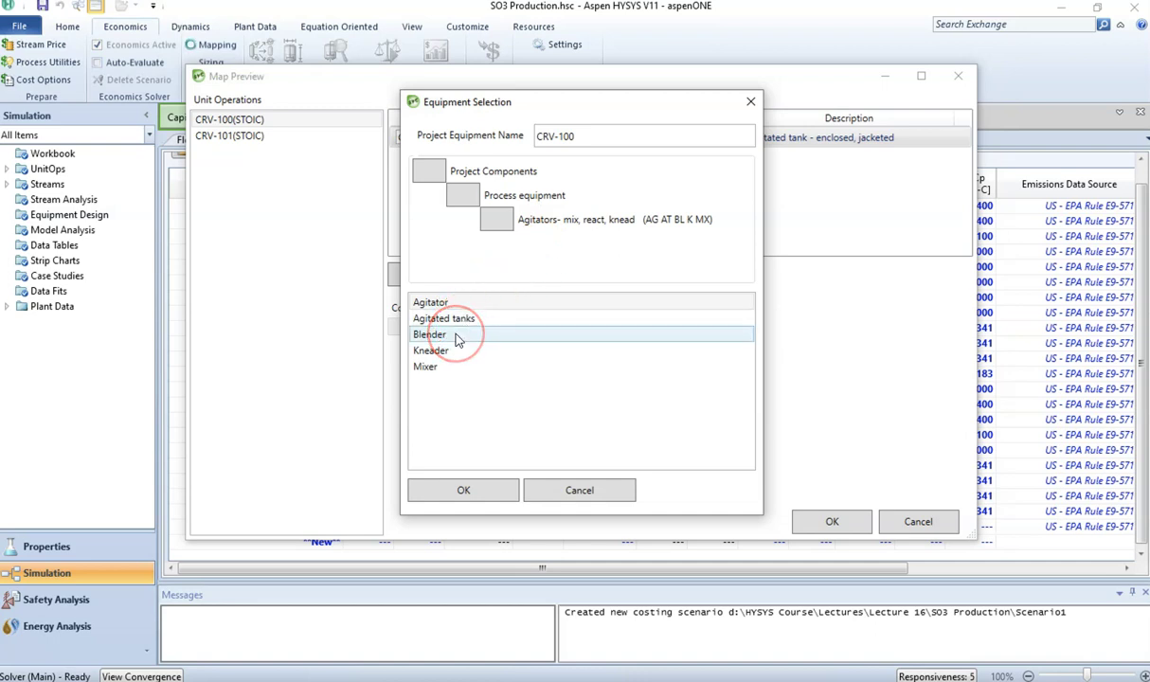
left_click(461, 352)
left_click(457, 367)
left_click(519, 396)
left_click(554, 428)
left_click(585, 491)
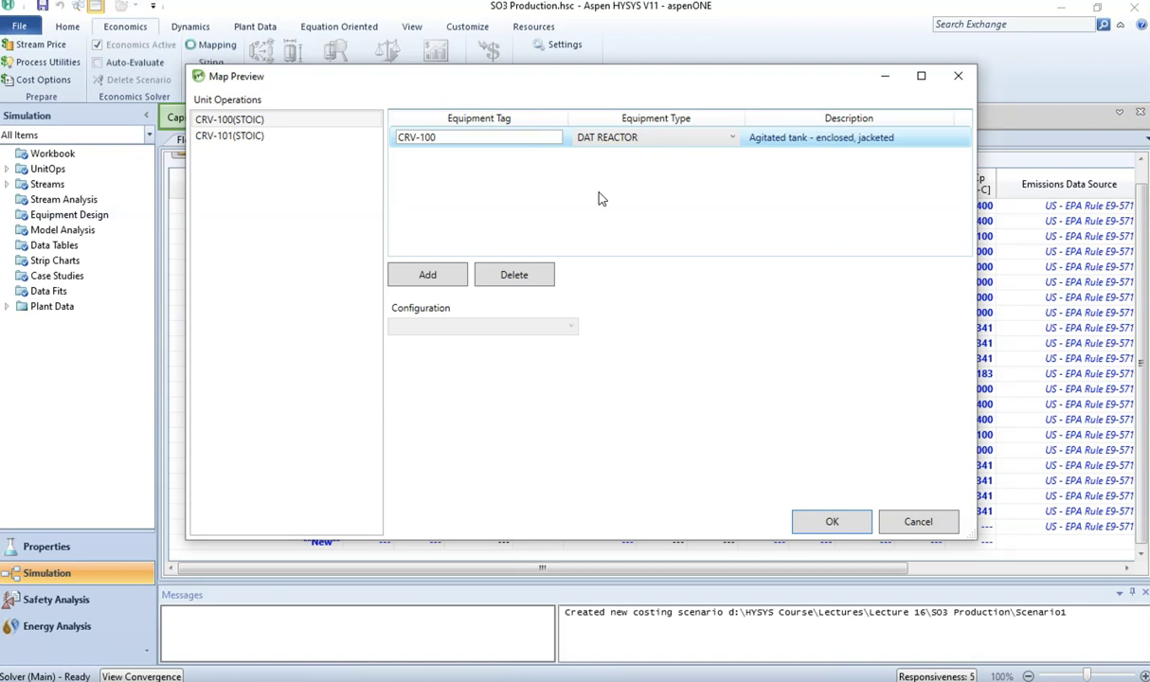
Accept the previewed equipment mapping with CRV-100 mapped as DAT REACTOR
left_click(827, 524)
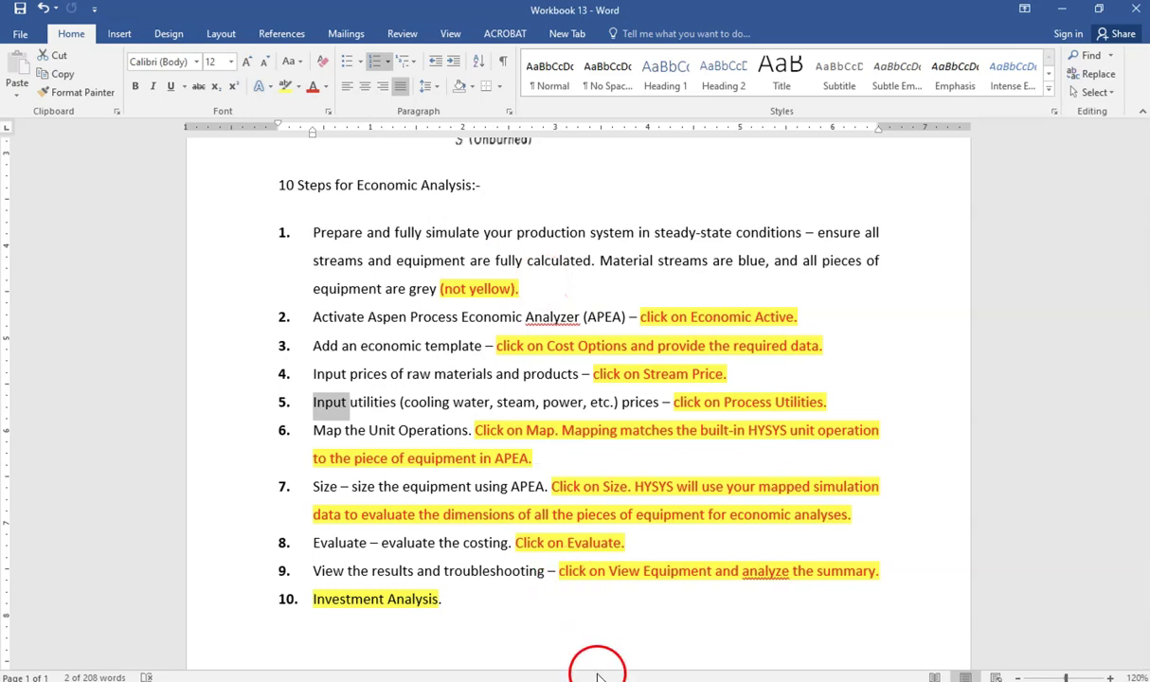
Switch from the Word workbook to HYSYS, size the mapped equipment and evaluate its costs
key("alt+Tab")
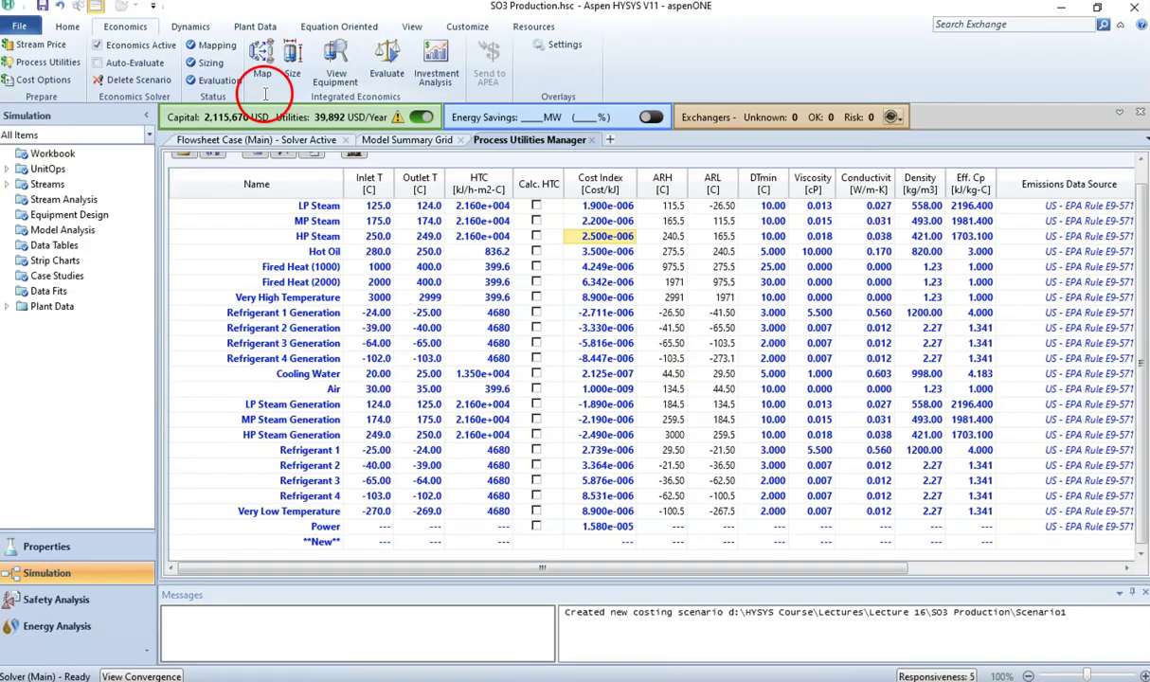
left_click(262, 62)
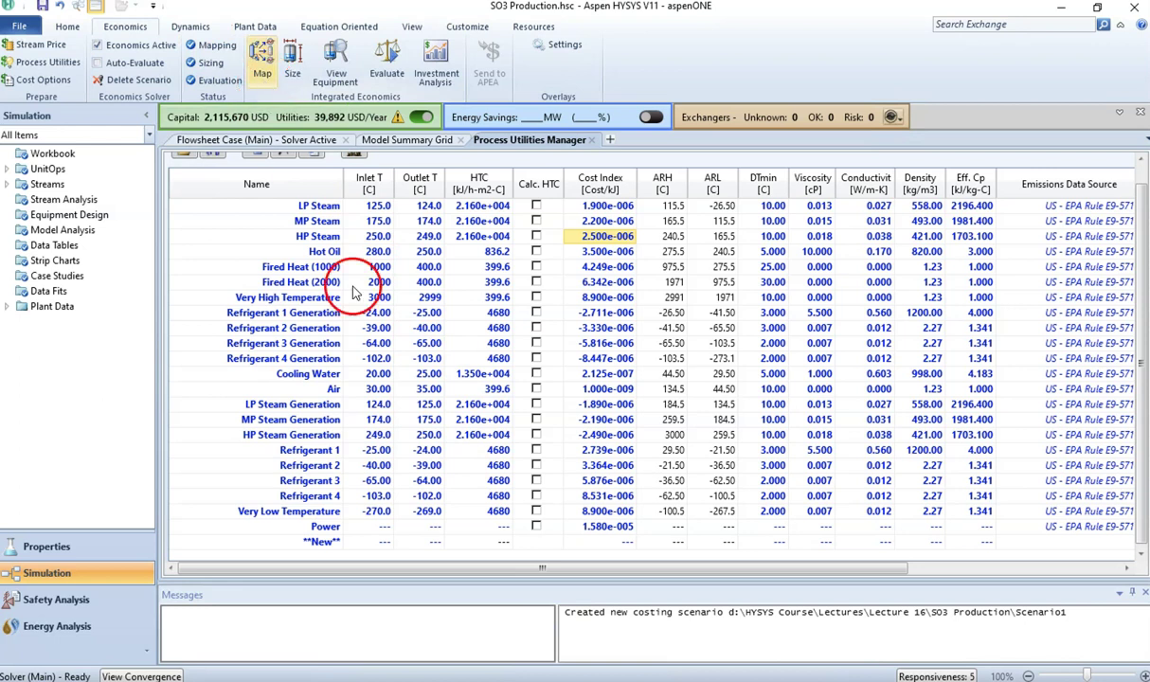
left_click(260, 53)
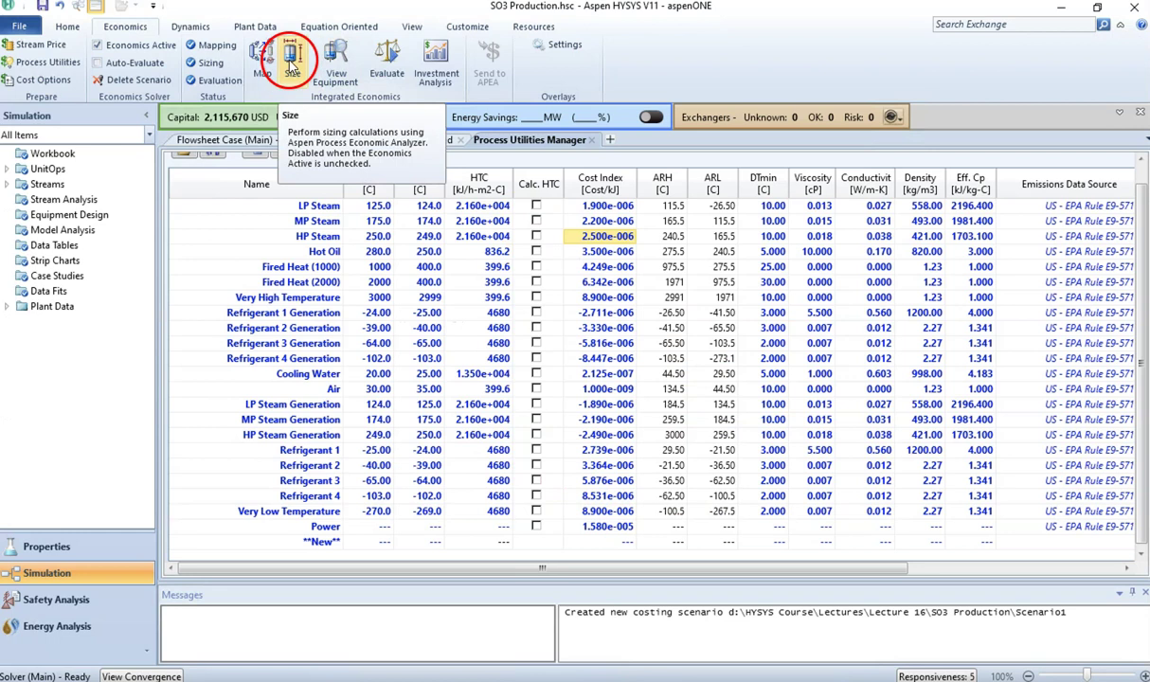
left_click(291, 64)
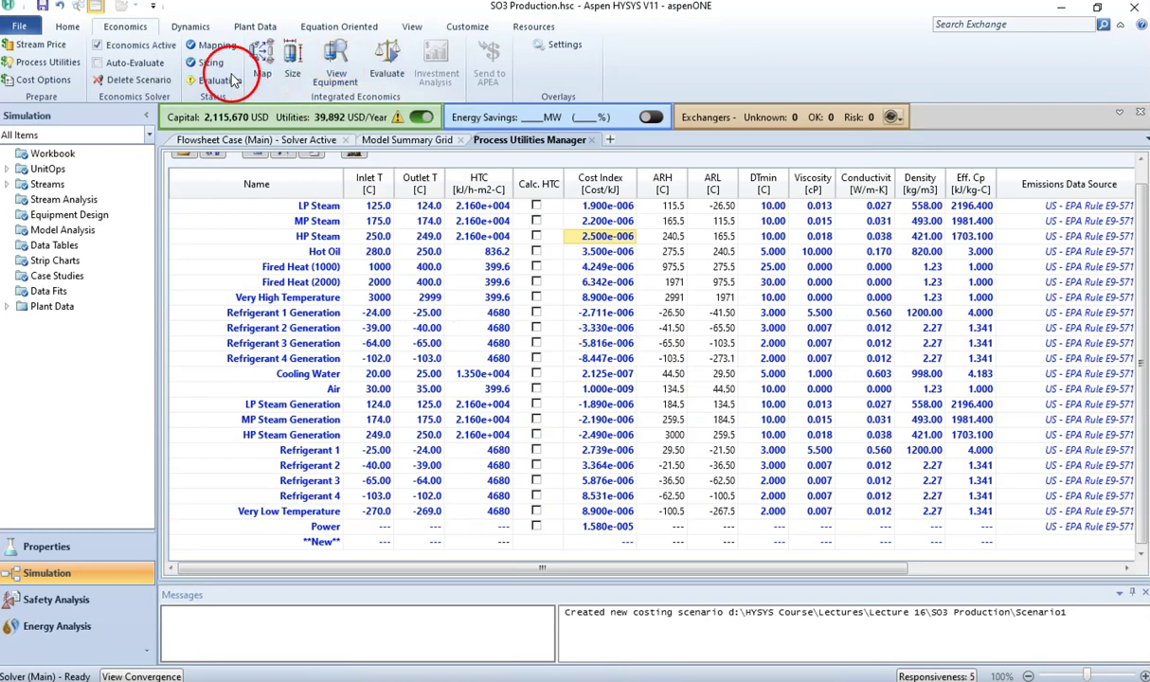
left_click(398, 116)
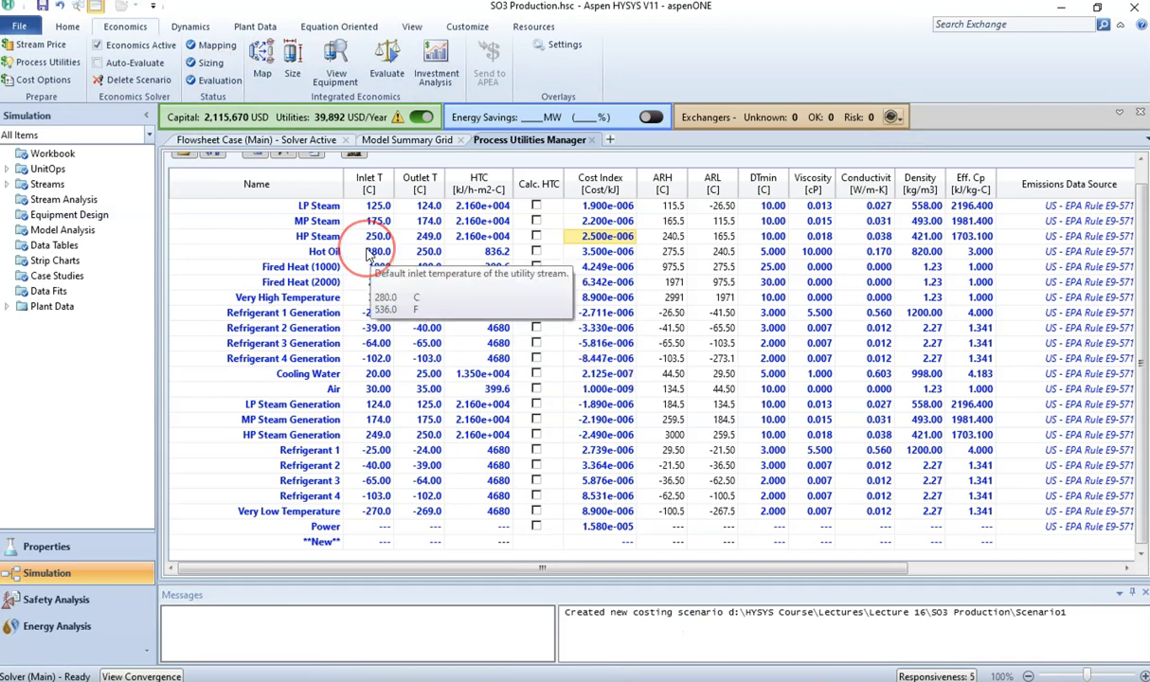
Open the economics summary and review the capital, operating, raw material, sales, utility, equipment and installed cost entries
left_click(308, 117)
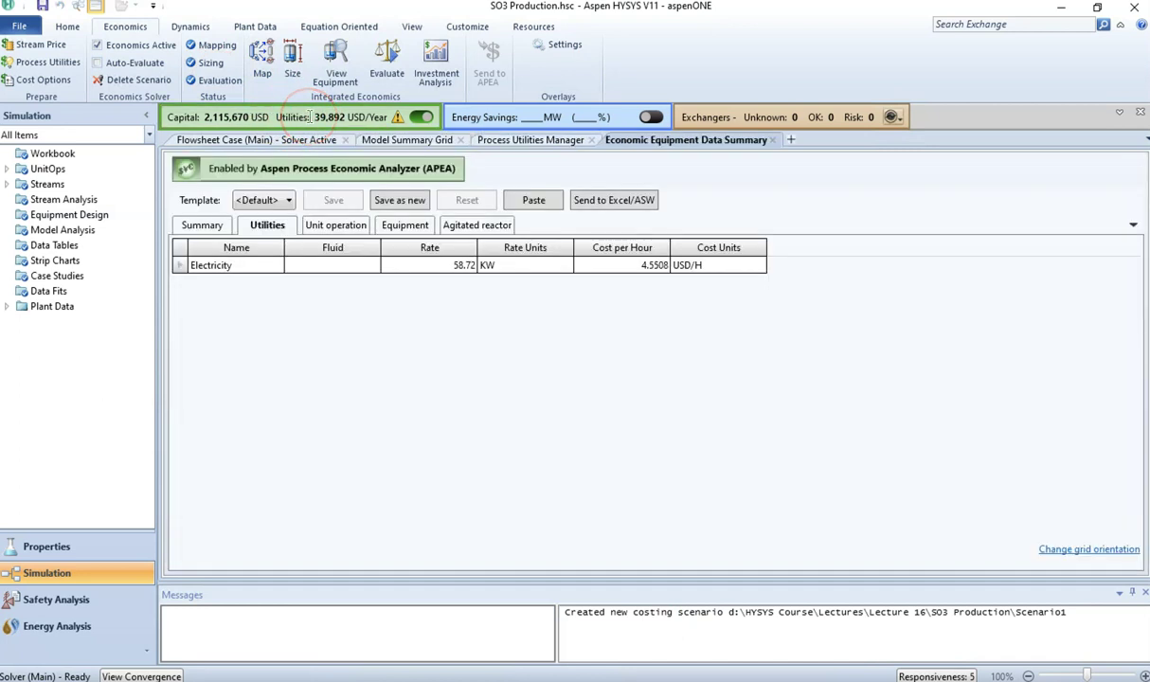
left_click(201, 225)
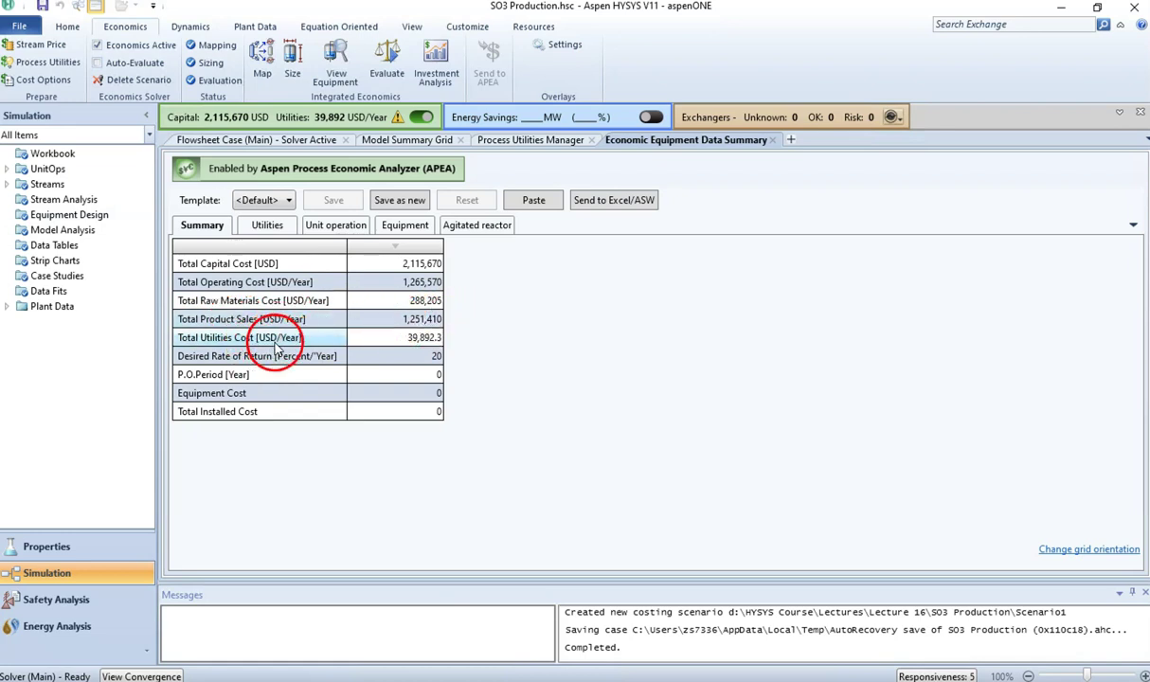
mouse_move(288, 369)
left_mouse_down()
mouse_move(303, 405)
mouse_move(259, 413)
mouse_move(244, 398)
mouse_move(213, 420)
mouse_move(427, 416)
left_mouse_up()
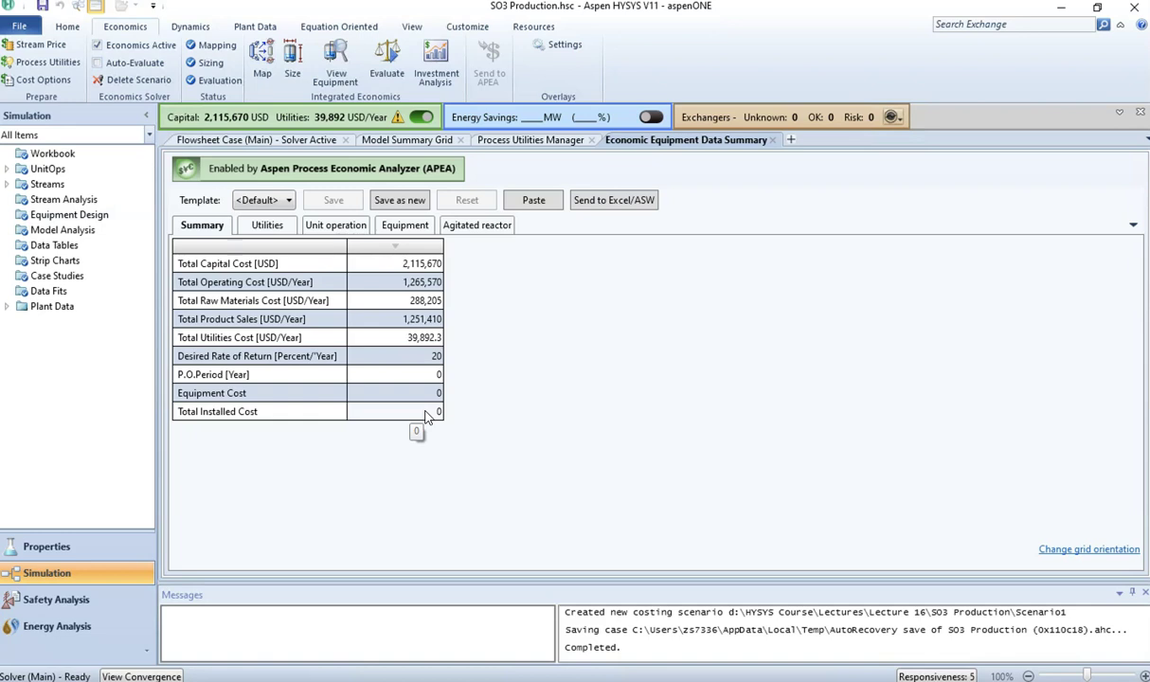
mouse_move(293, 389)
left_mouse_down()
mouse_move(257, 398)
mouse_move(273, 405)
left_mouse_up()
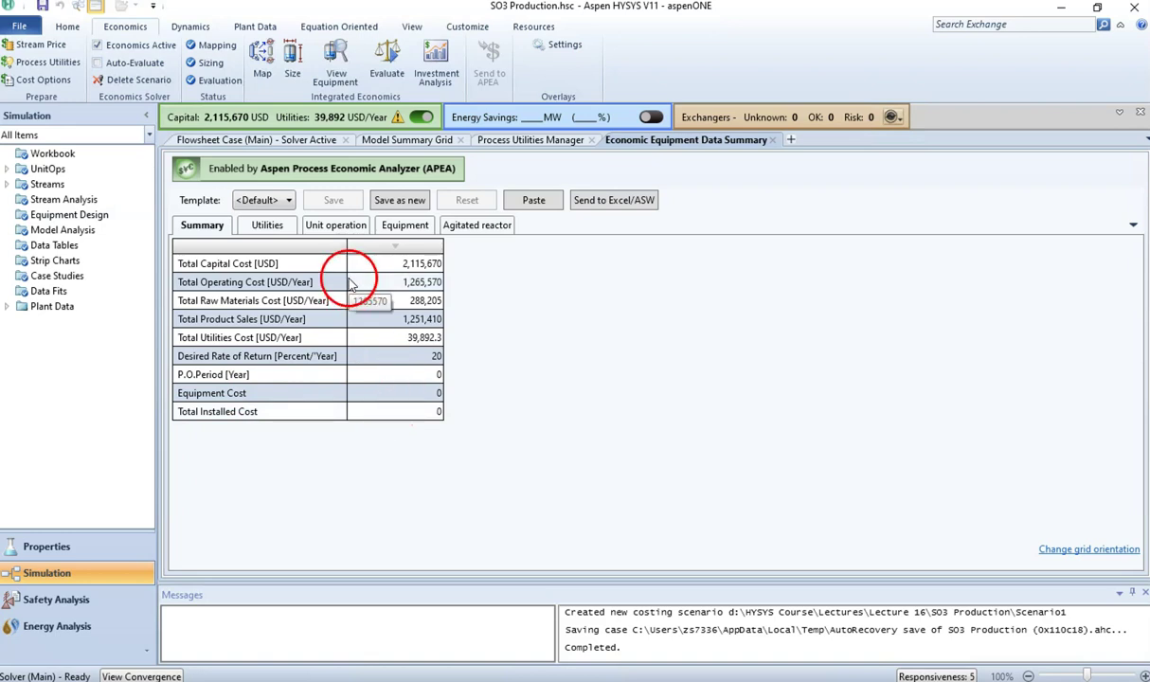
Examine the sizing and evaluation errors for CRV-100 and CRV-101, and inspect their liquid volume fields in the agitated reactor data
mouse_move(398, 118)
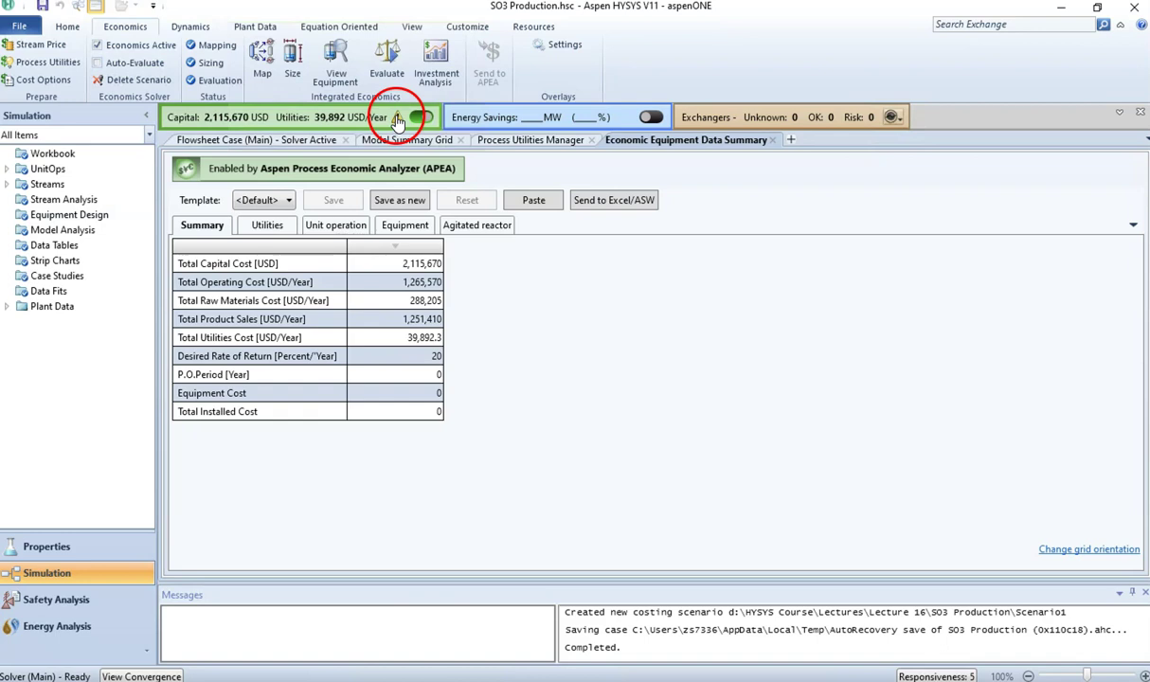
left_click(398, 118)
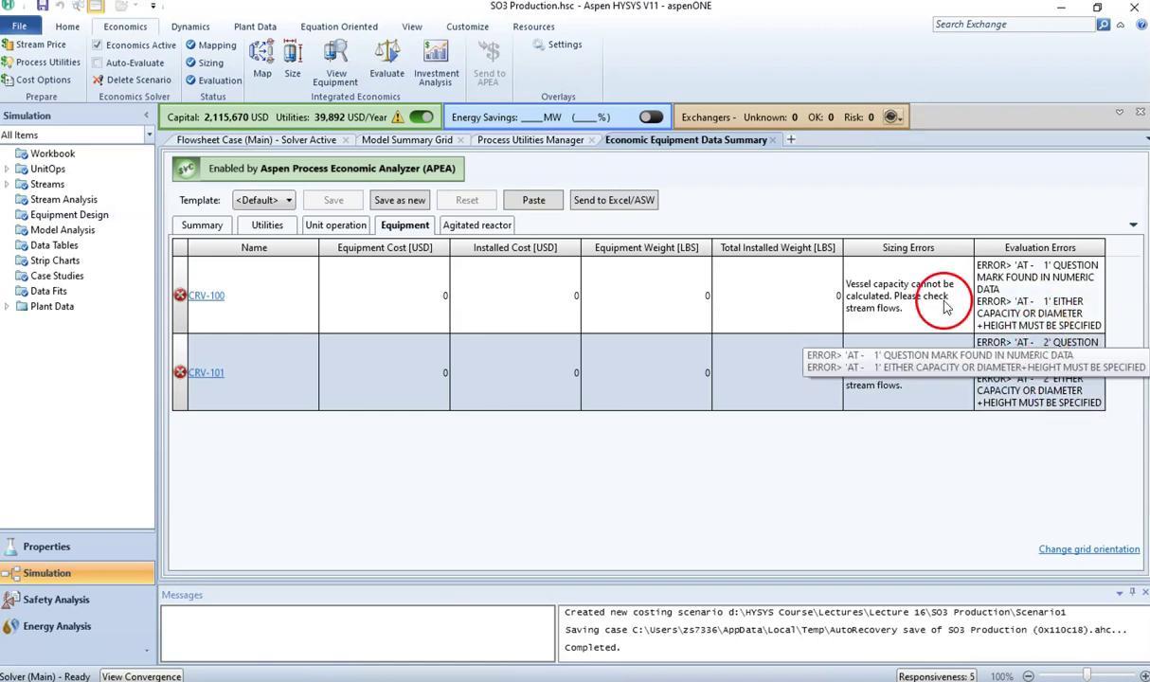
left_click(206, 296)
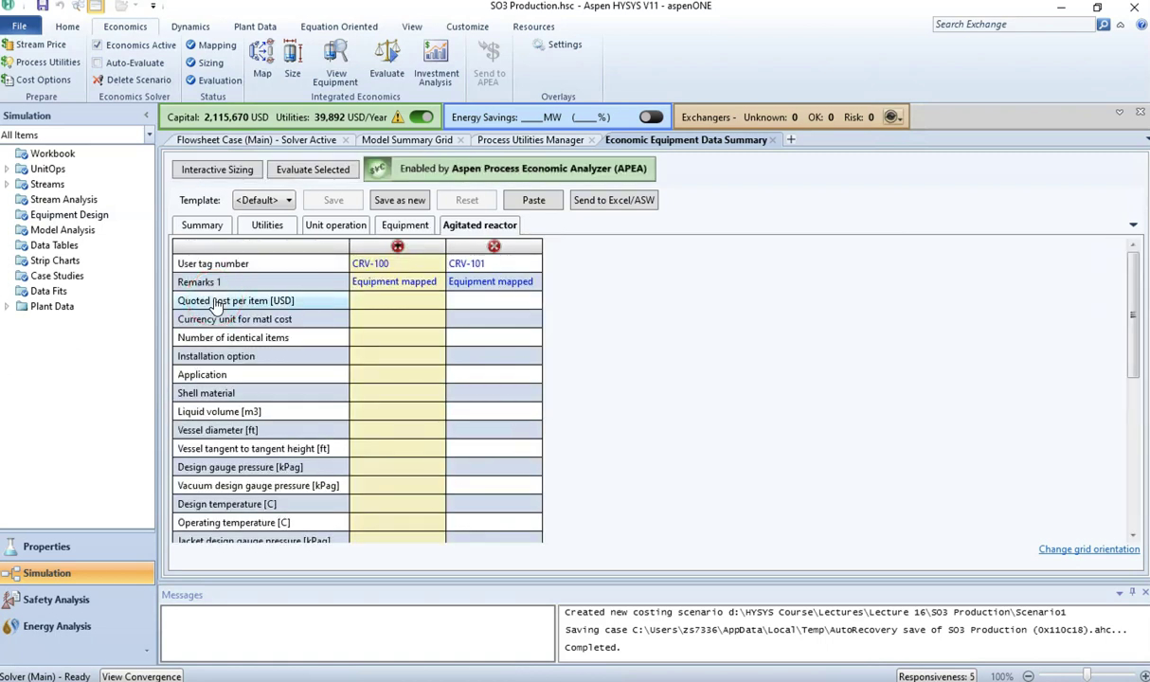
left_click(367, 393)
left_click(380, 411)
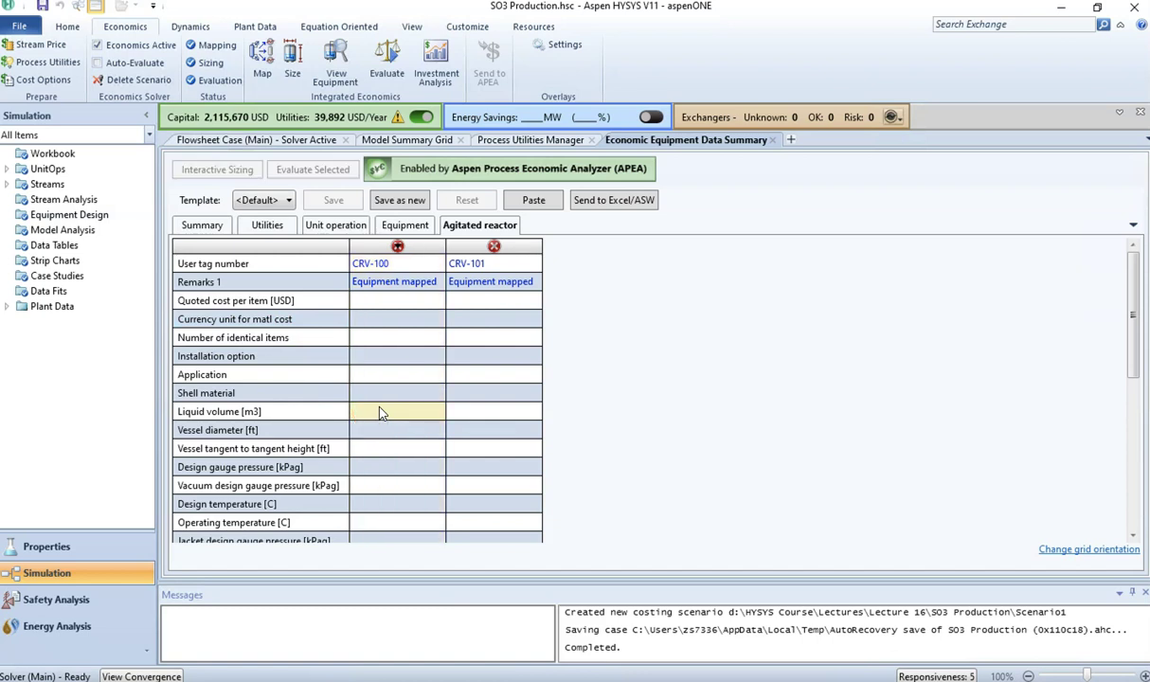
left_click(481, 413)
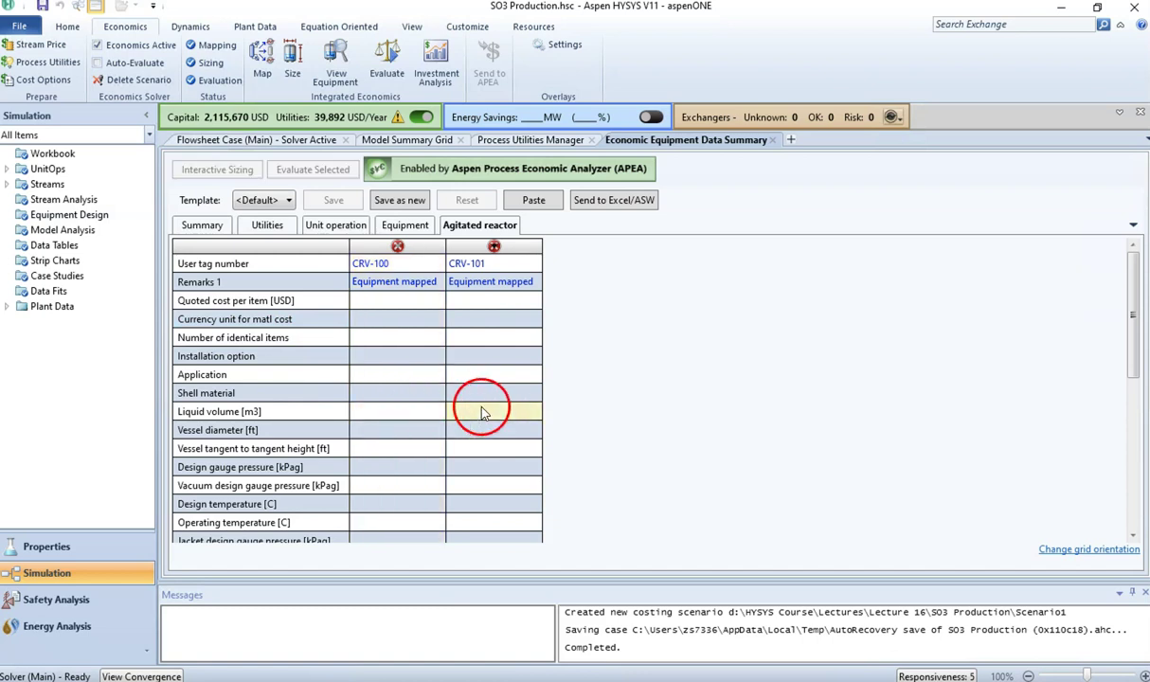
Check the vessel volume, diameter and height under the dynamics specs of reactor CRV-100 on the flowsheet
left_click(281, 144)
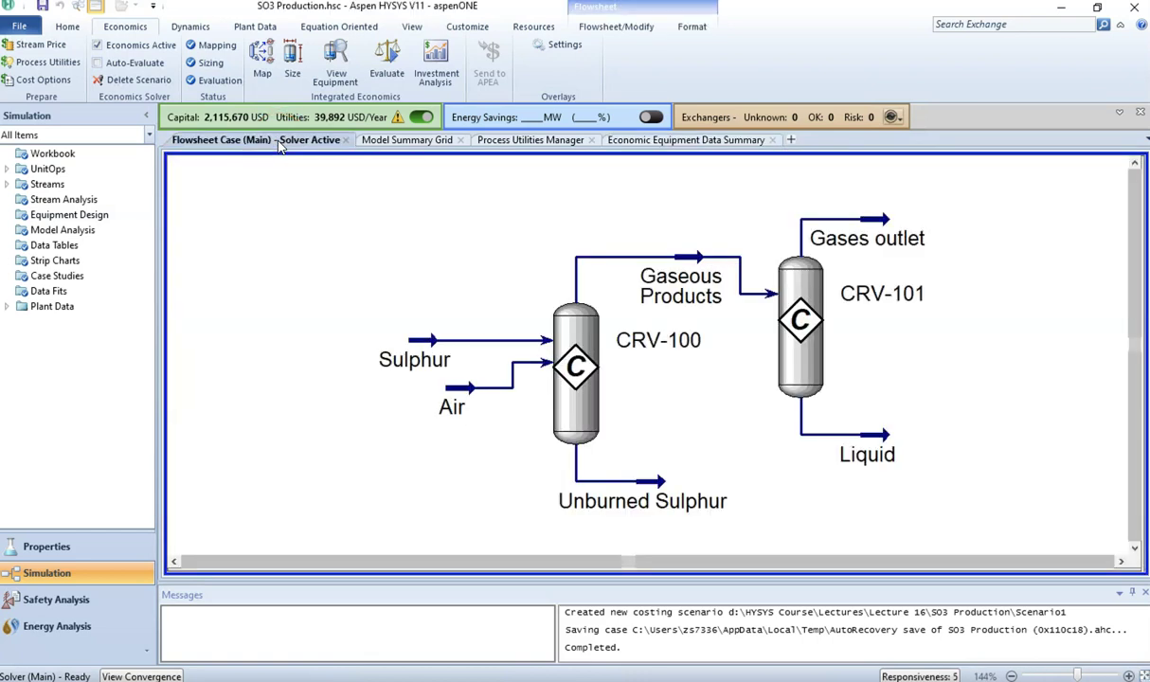
double_click(554, 410)
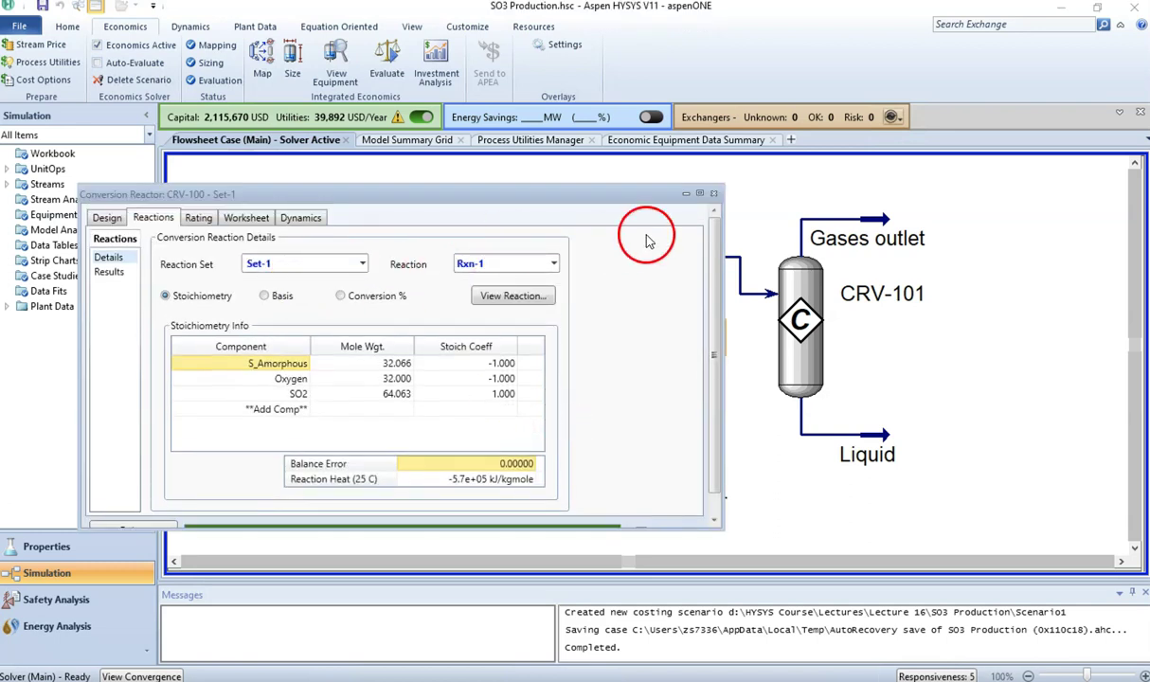
left_click(308, 217)
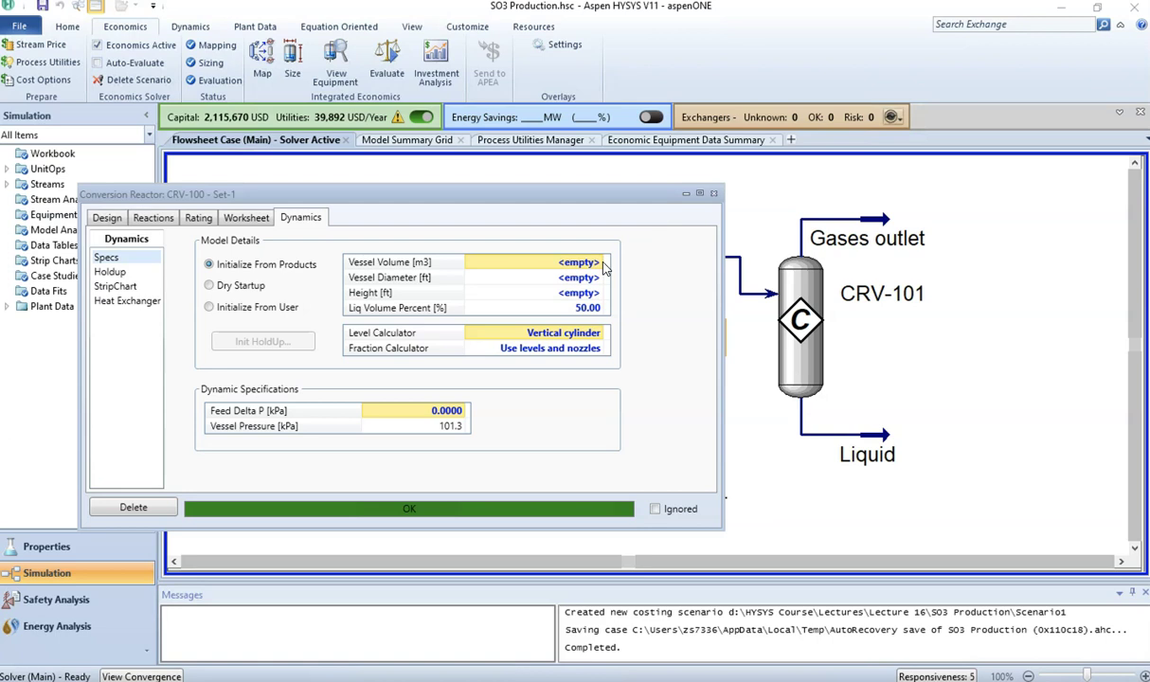
left_click(714, 196)
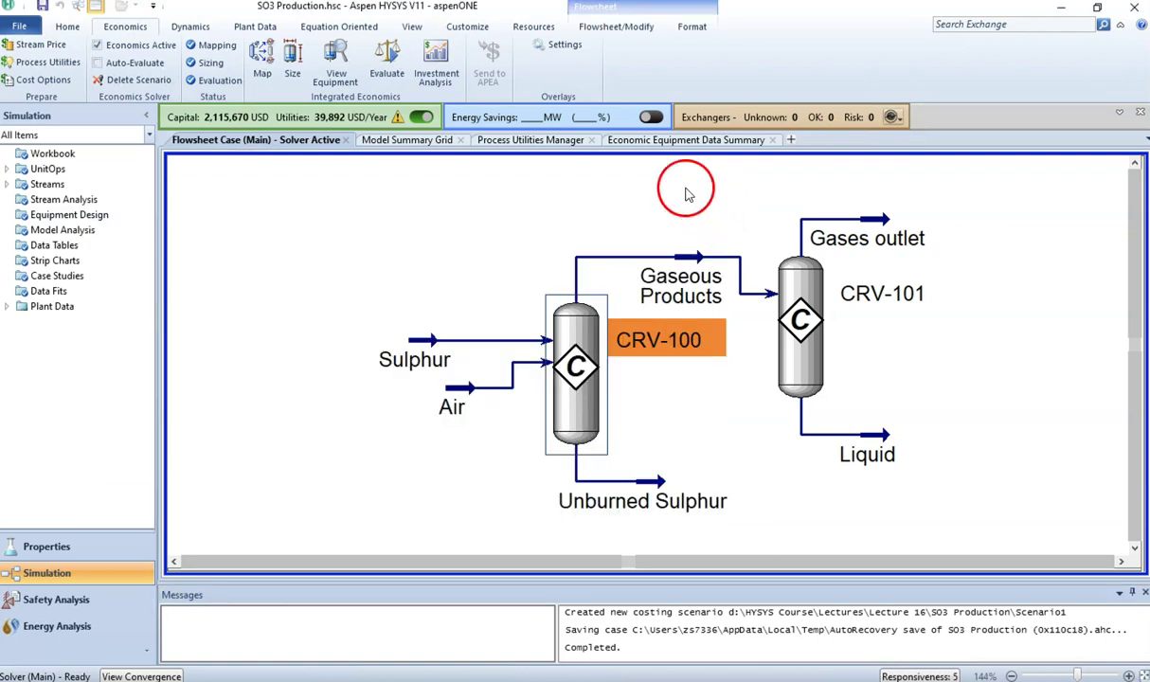
Set the liquid volume of both CRV-100 and CRV-101 to 100 m3 in the agitated reactor equipment data
left_click(666, 142)
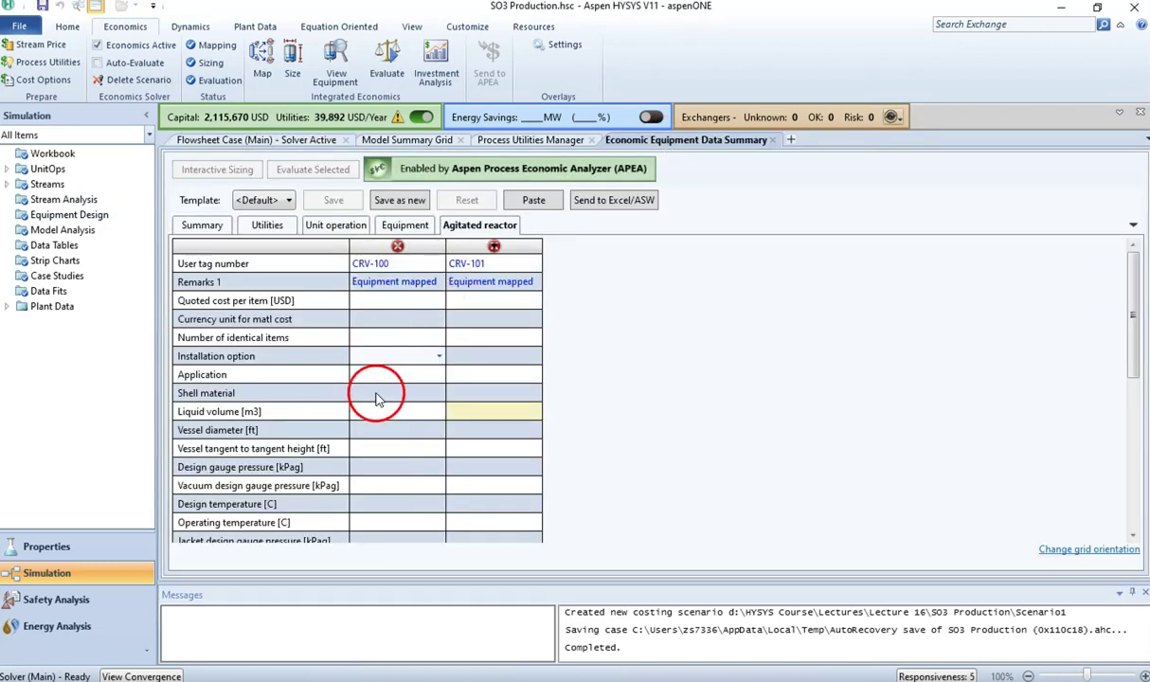
left_click(394, 416)
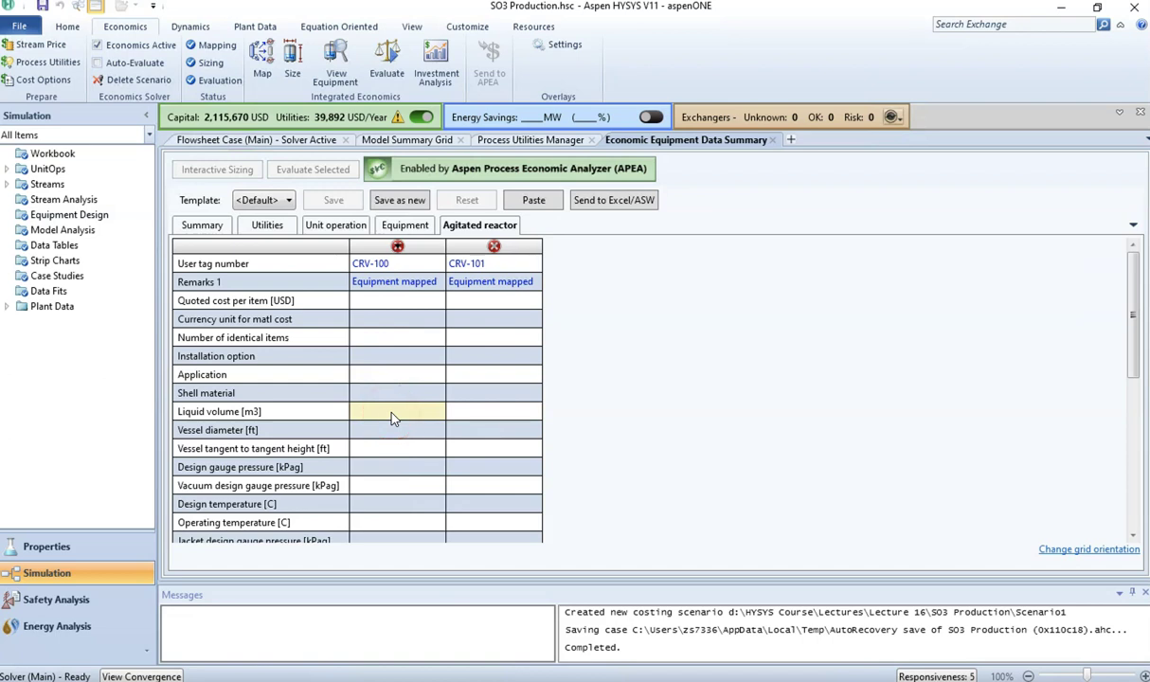
type("10")
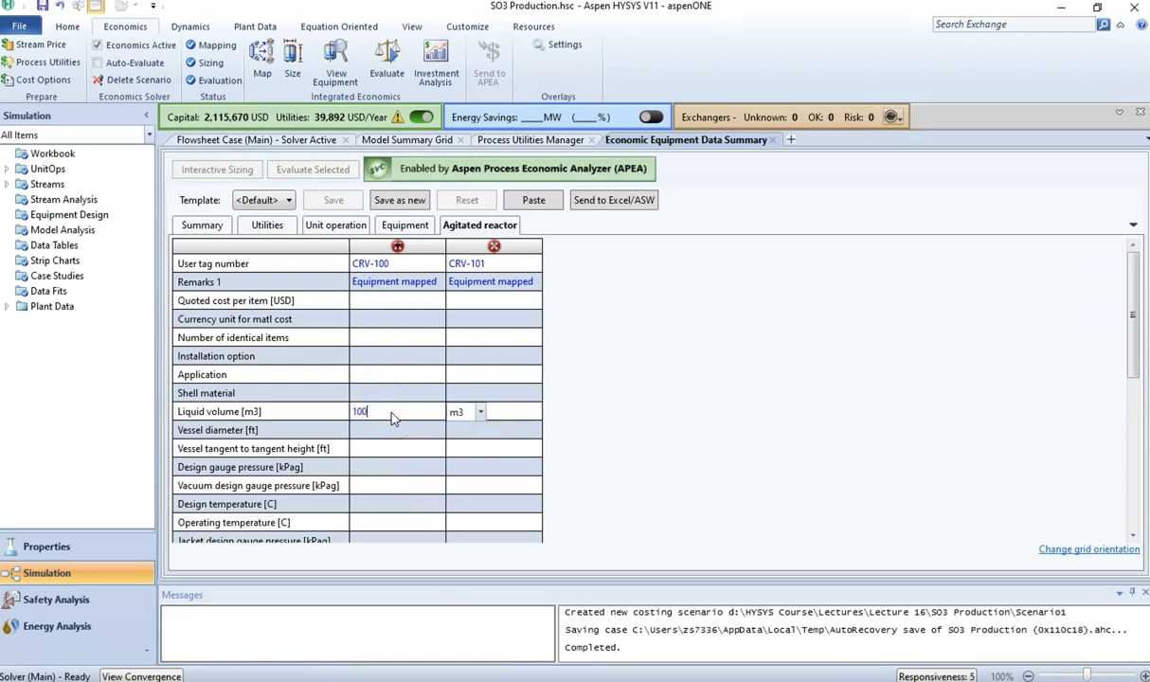
type("0")
key("Return")
left_click(481, 412)
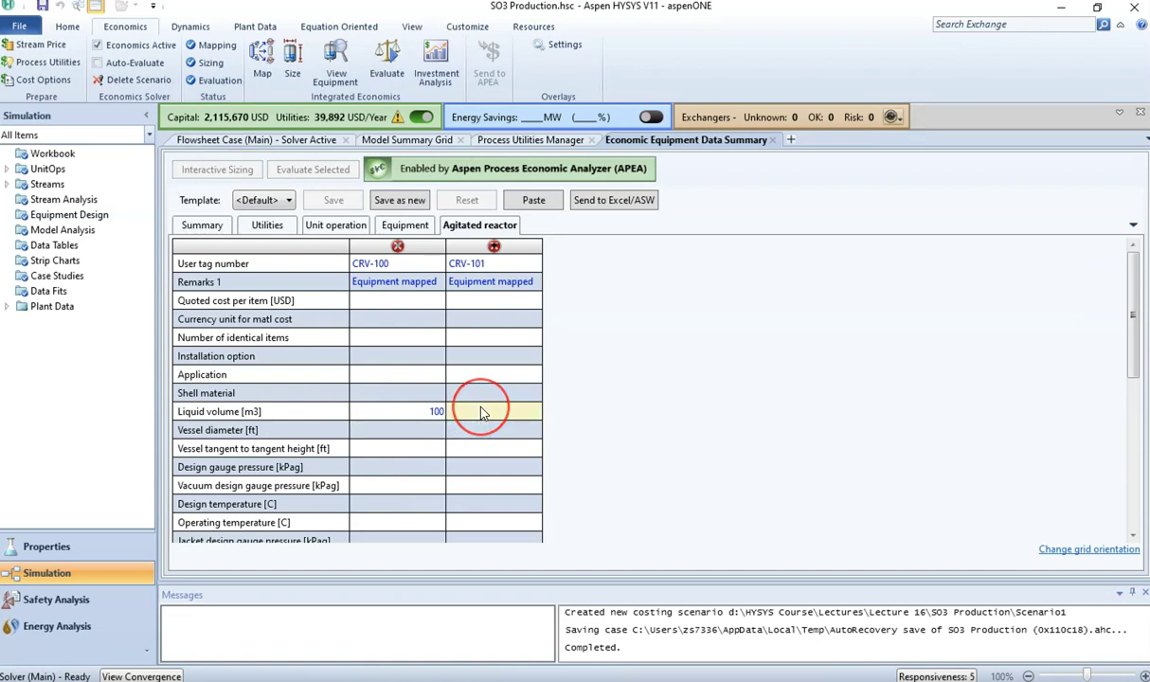
type("100")
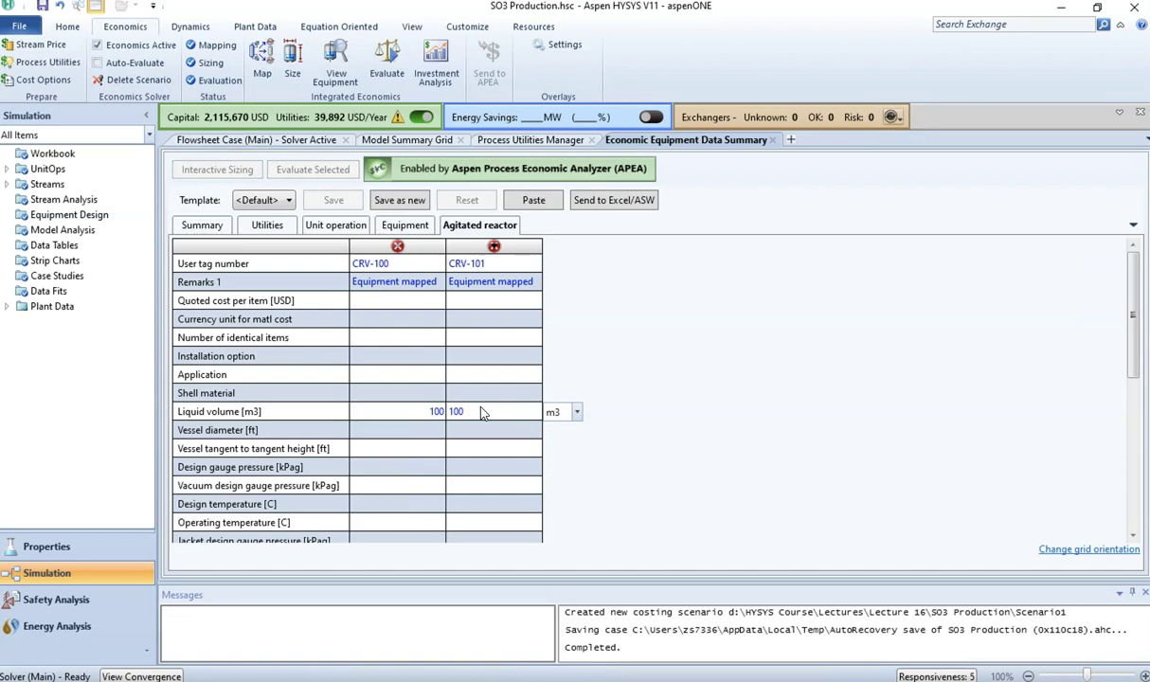
left_click(476, 412)
left_click(389, 422)
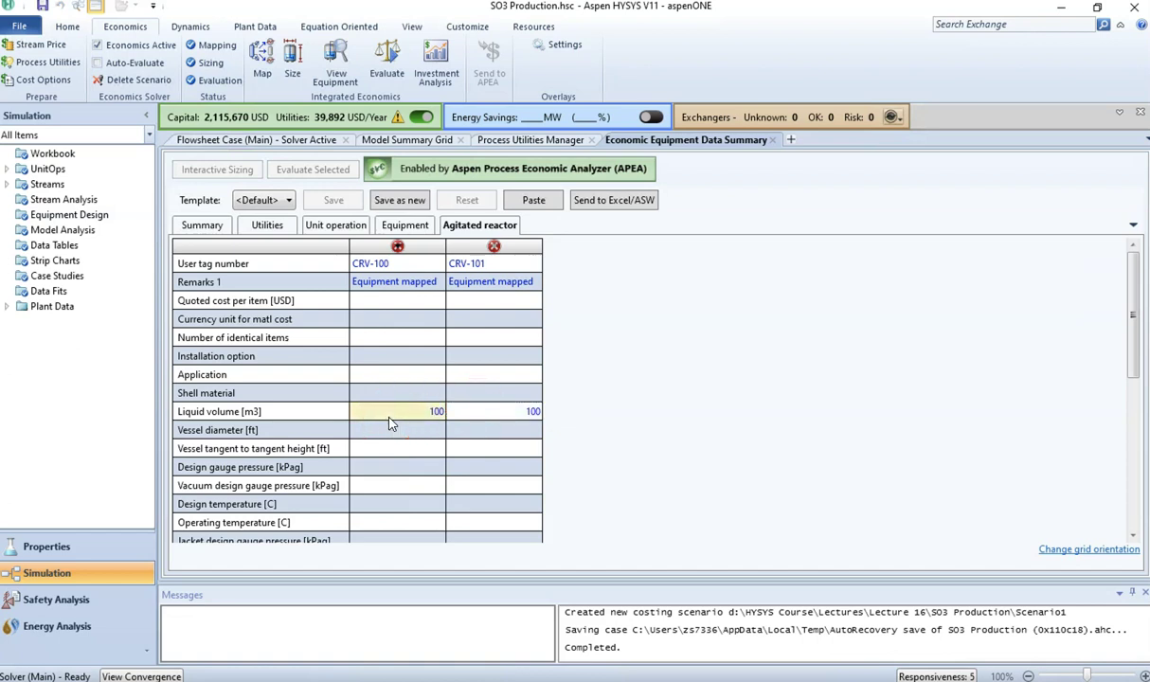
left_click(497, 420)
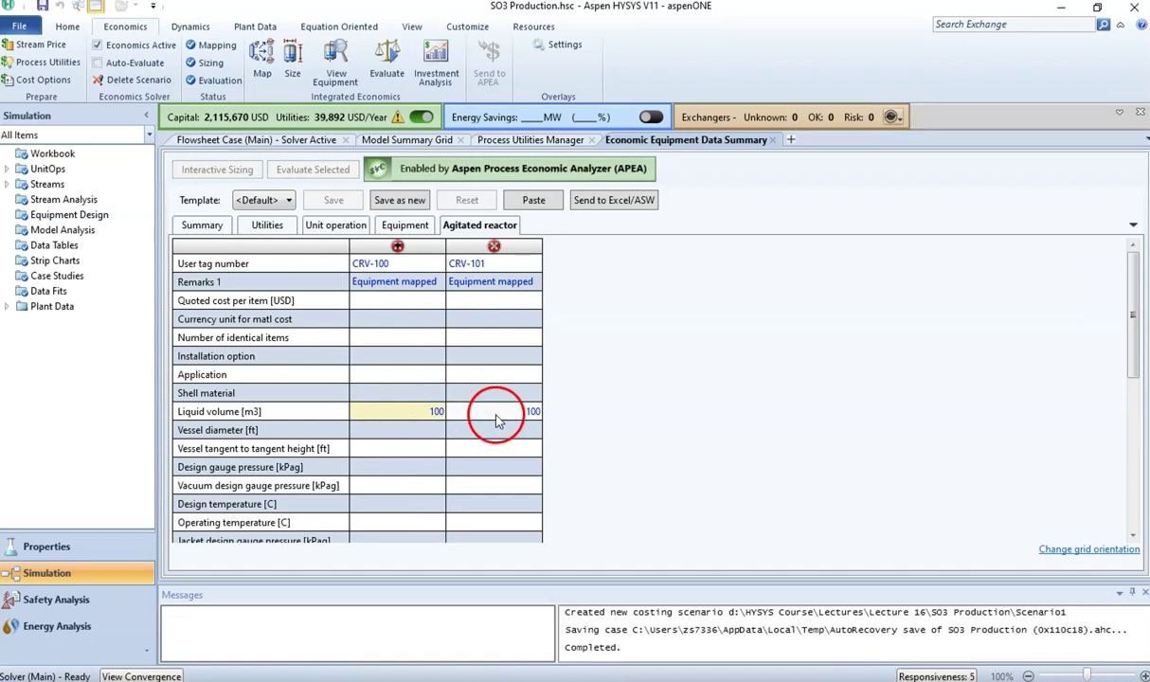
left_click(588, 416)
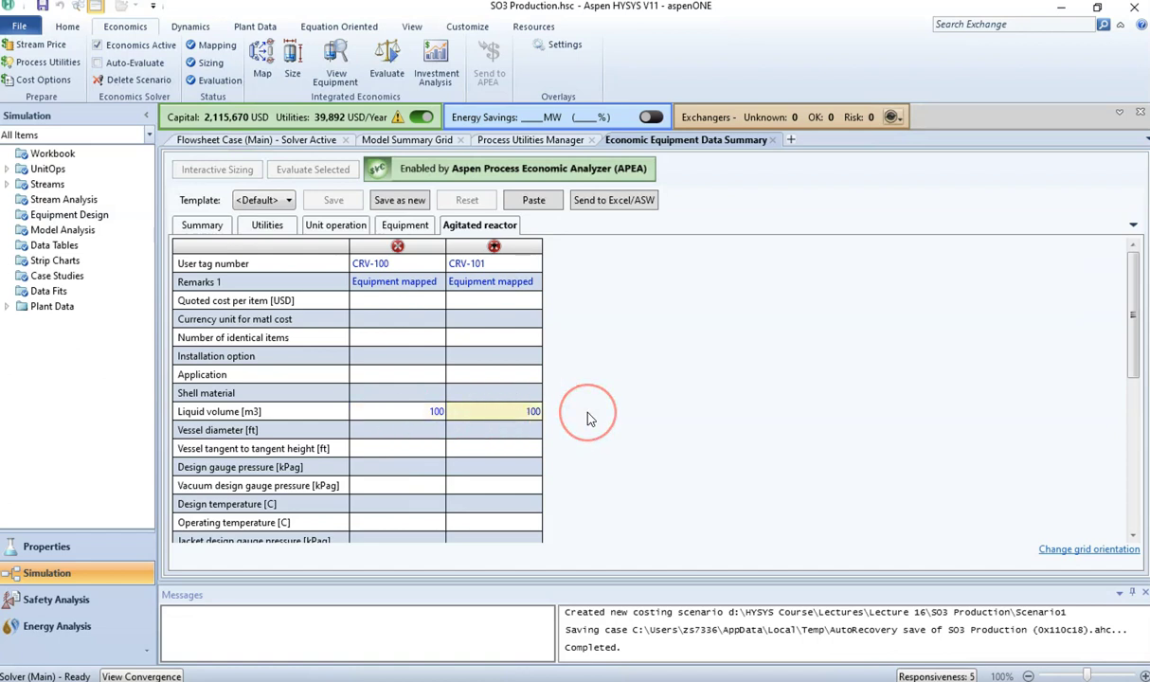
Evaluate the equipment costs again with the specified reactor volumes and check the economics status
left_click(387, 57)
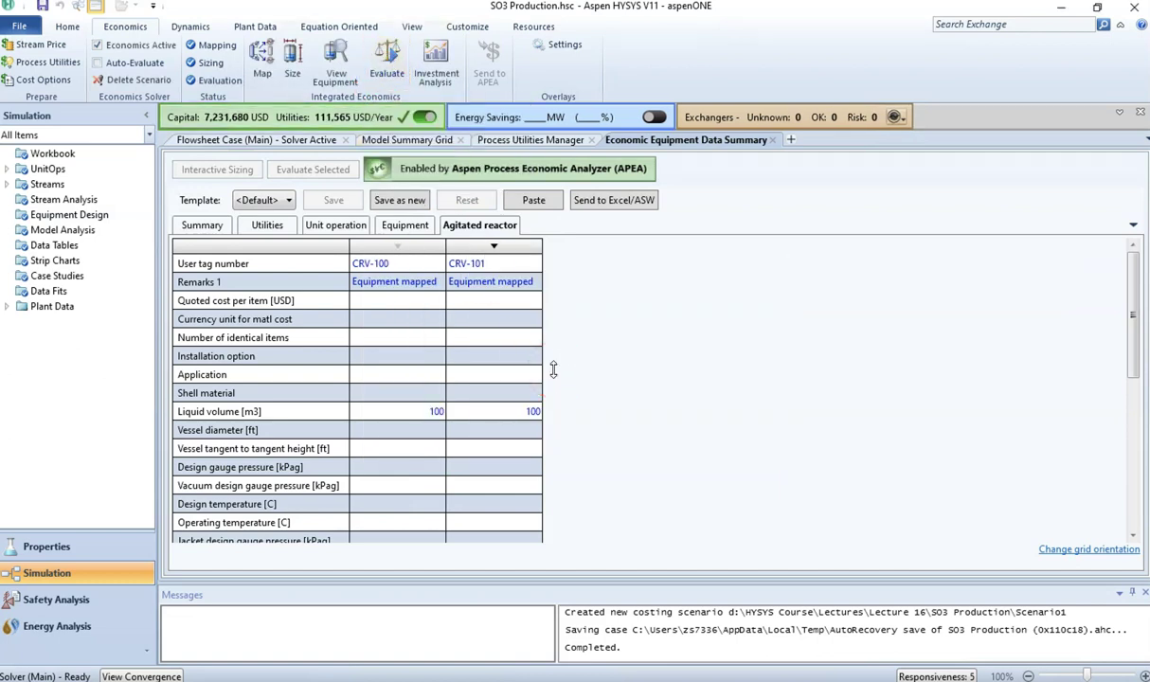
left_click(386, 80)
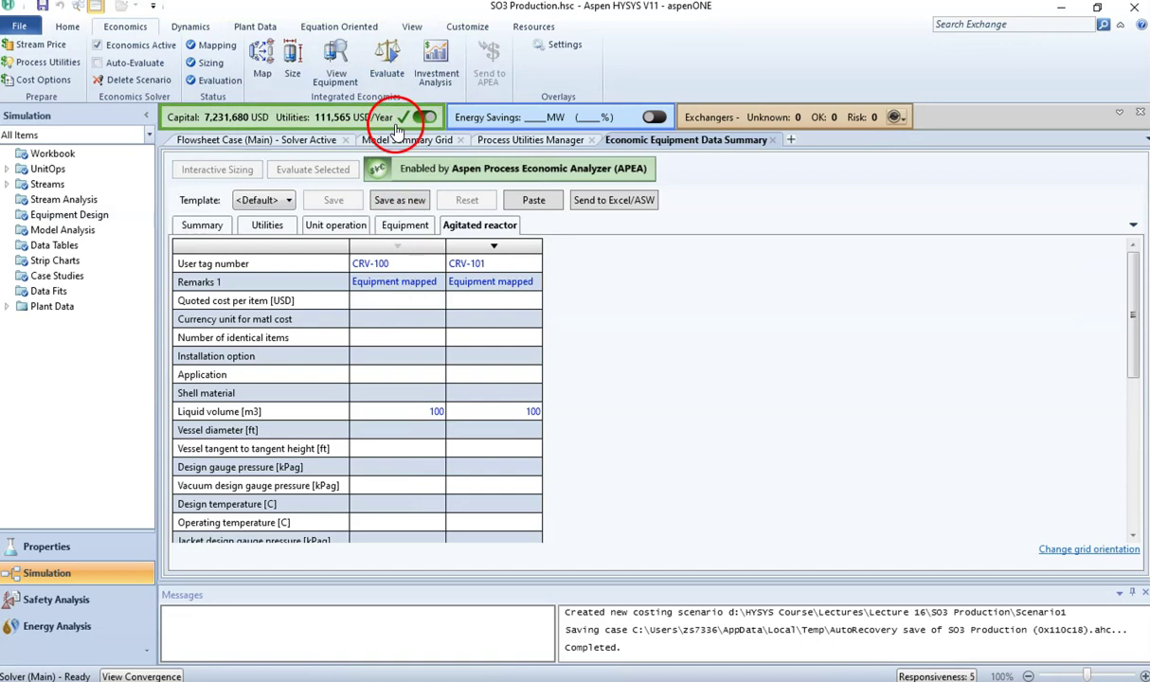
mouse_move(407, 116)
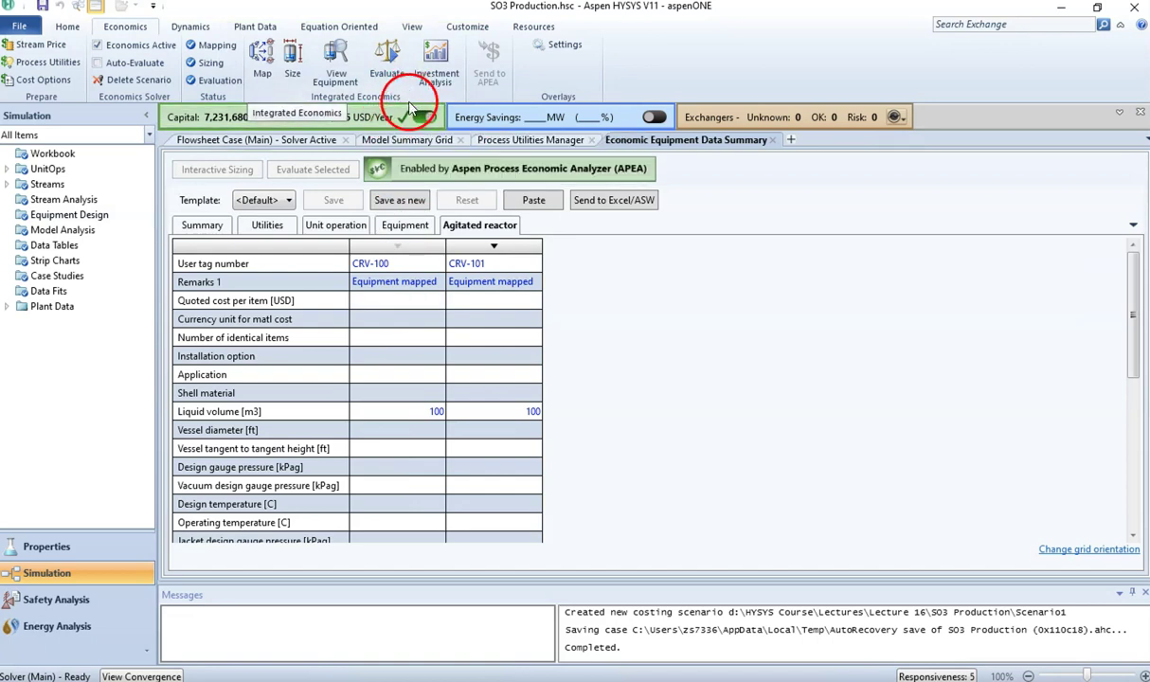
Review the economic results for the overall summary, utilities, unit operations, equipment and agitated reactors
left_click(275, 119)
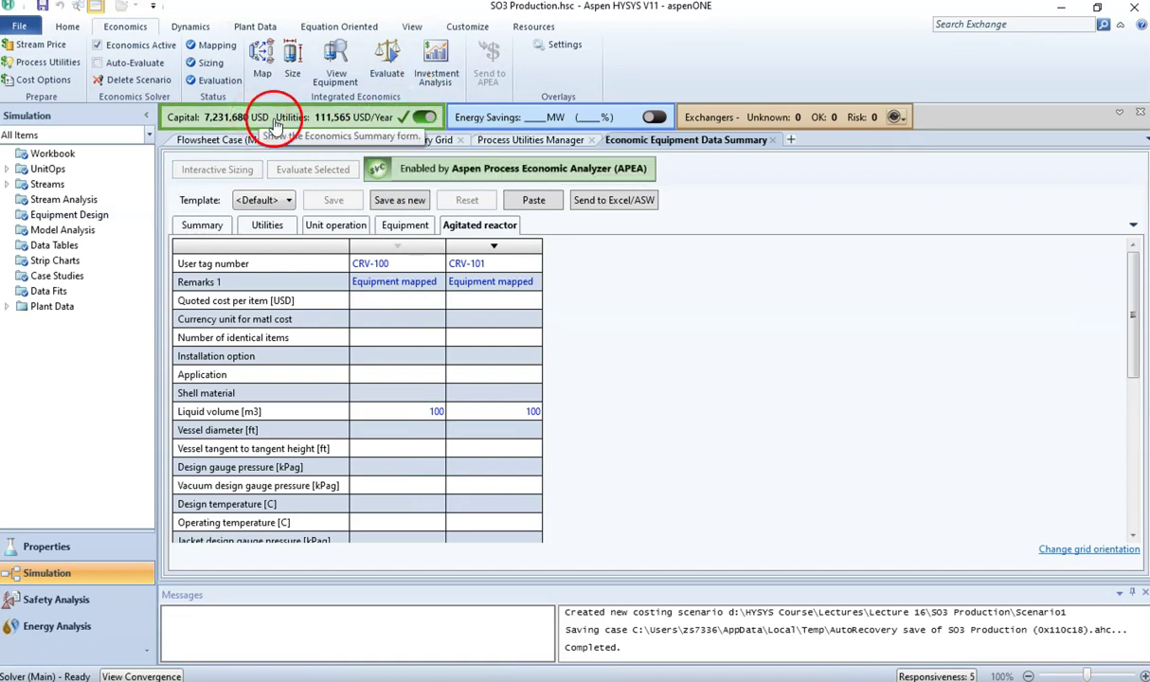
left_click(216, 228)
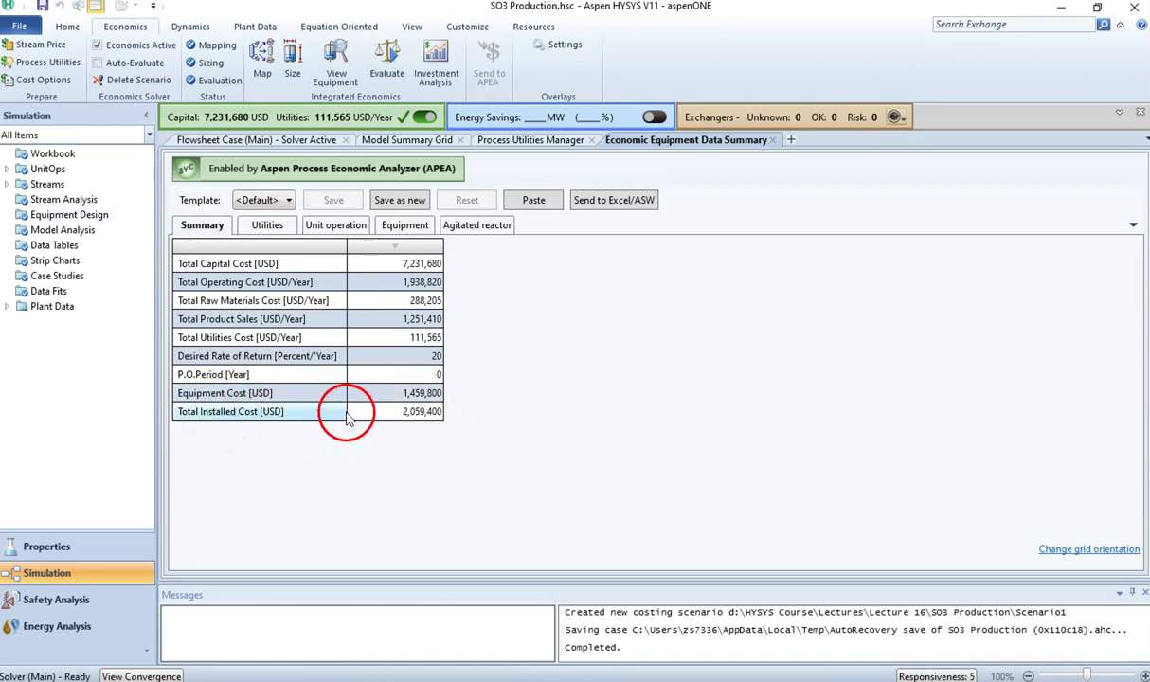
left_click(271, 227)
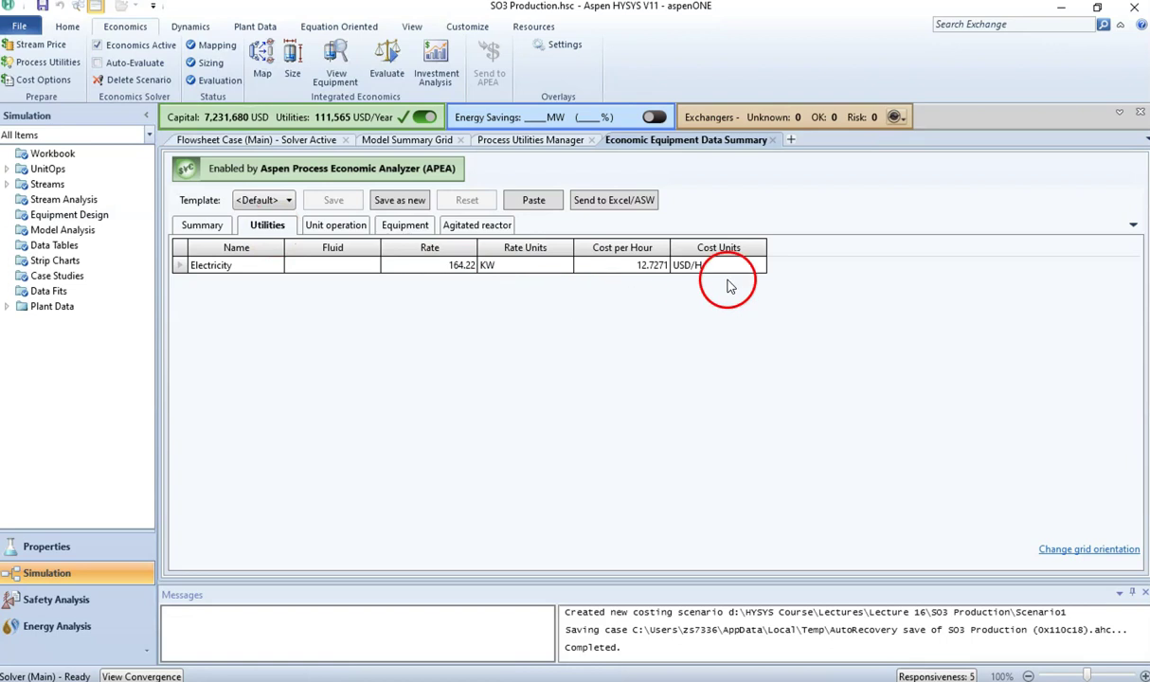
left_click(322, 228)
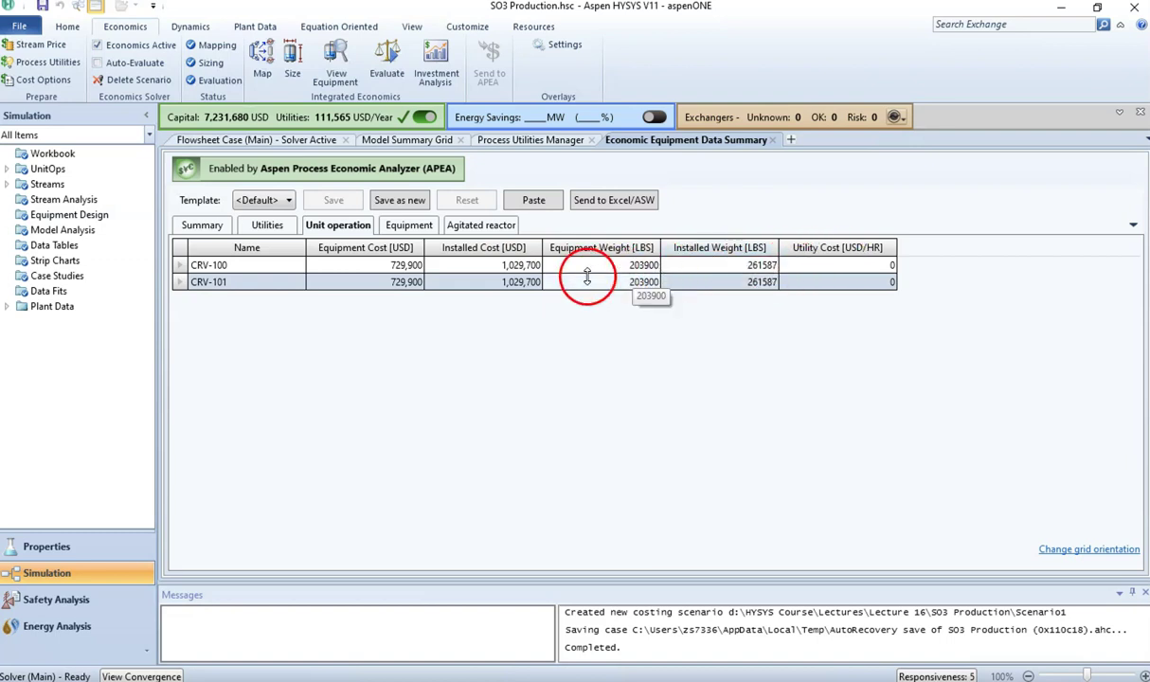
left_click(408, 227)
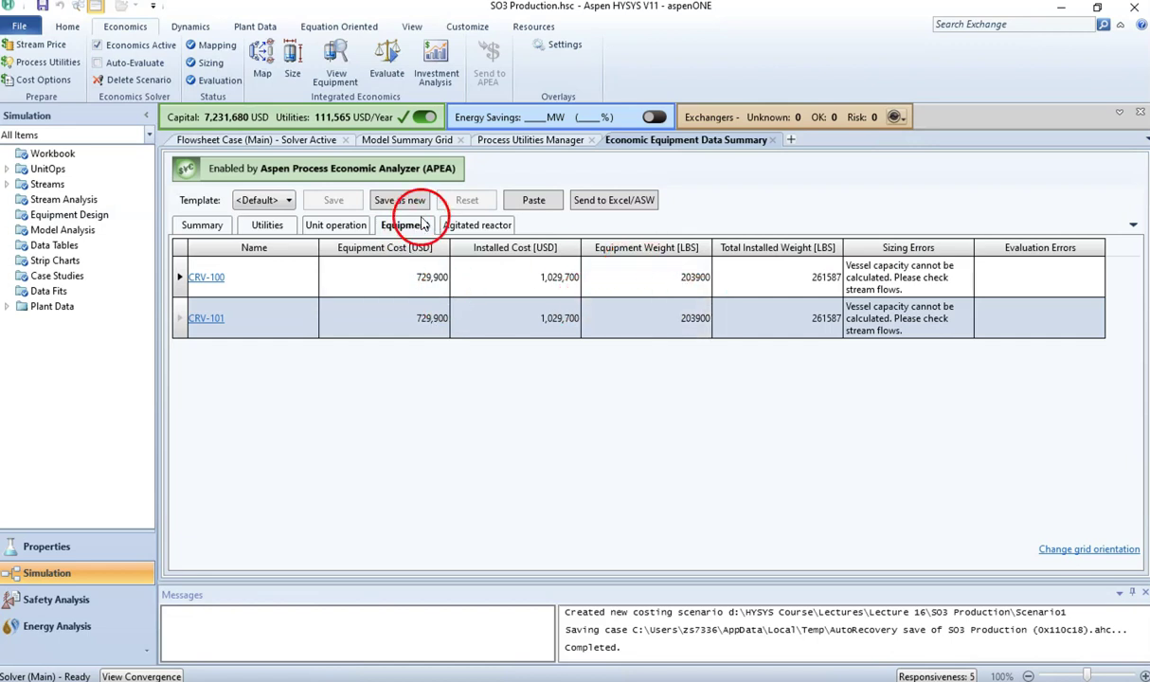
left_click(504, 225)
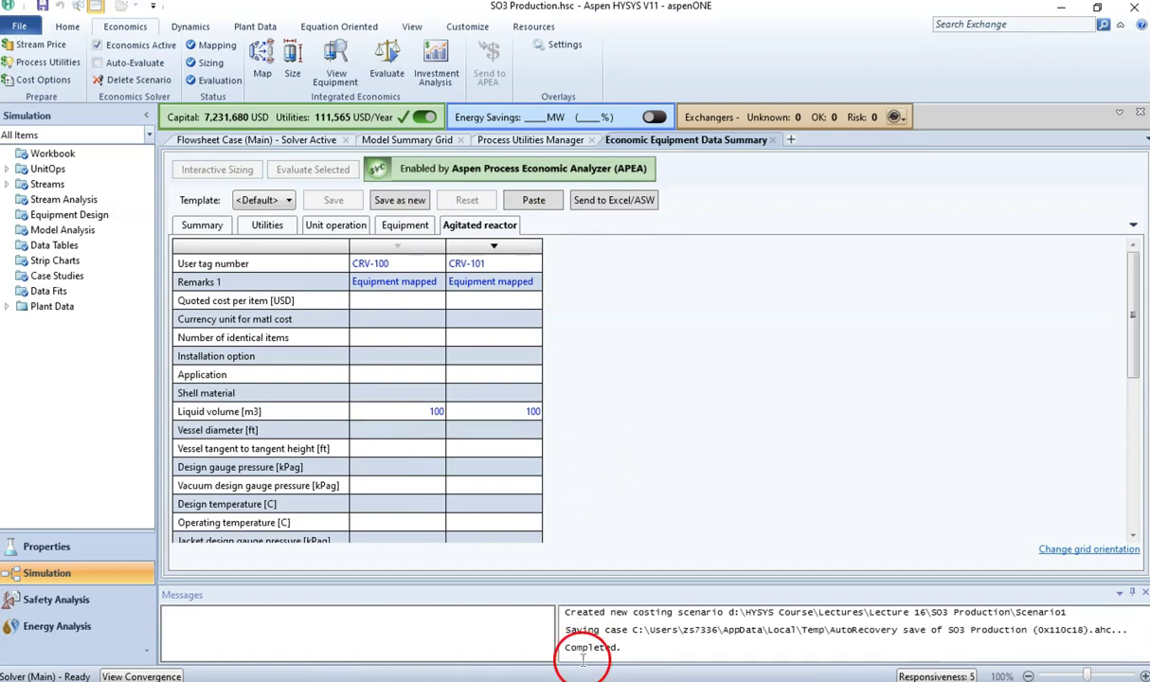
Check the final item of the economic analysis checklist in Word, and generate the Investment Analysis report from HYSYS in Excel
key("alt+Tab")
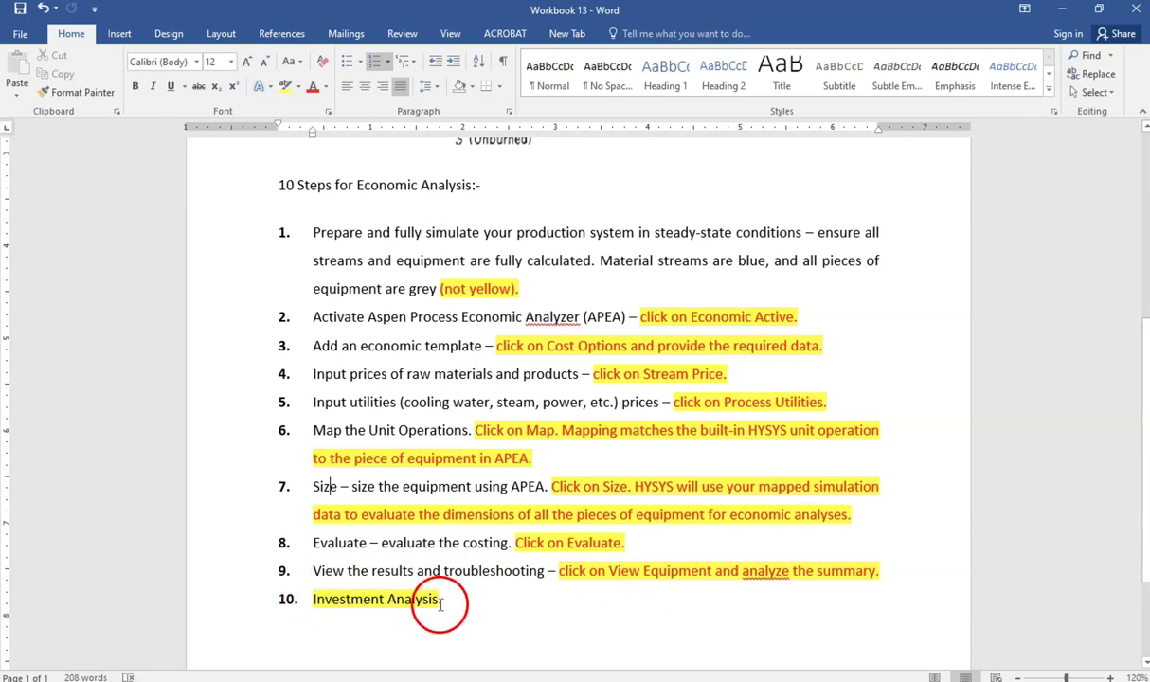
key("alt+Tab")
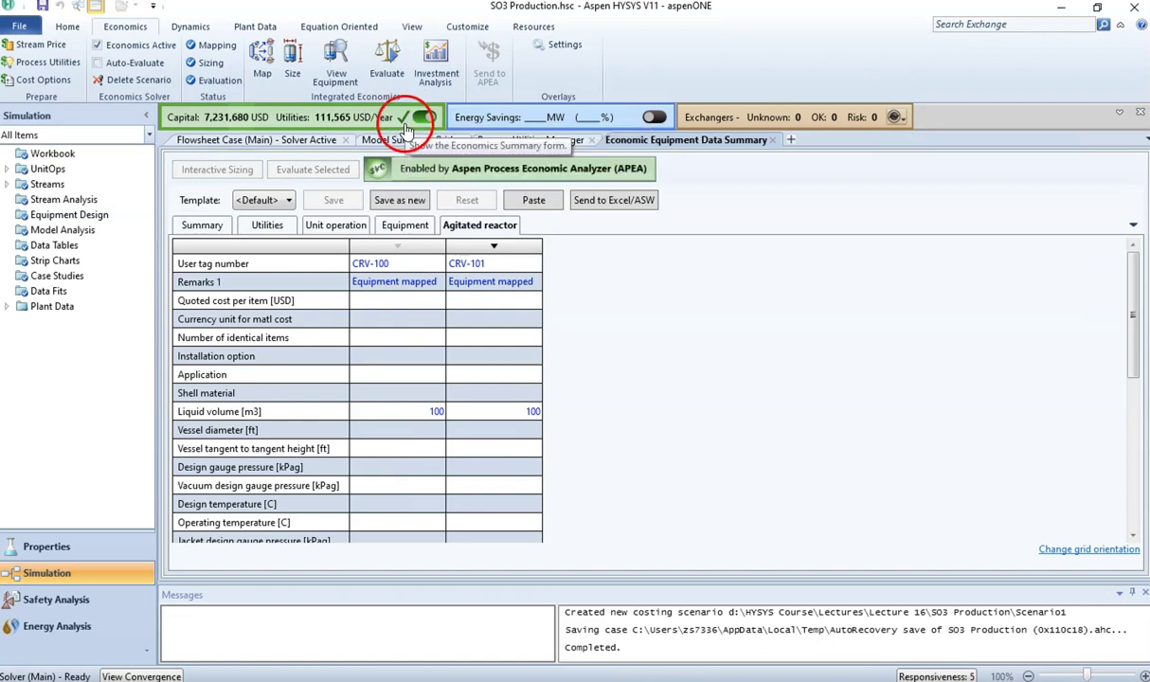
mouse_move(405, 124)
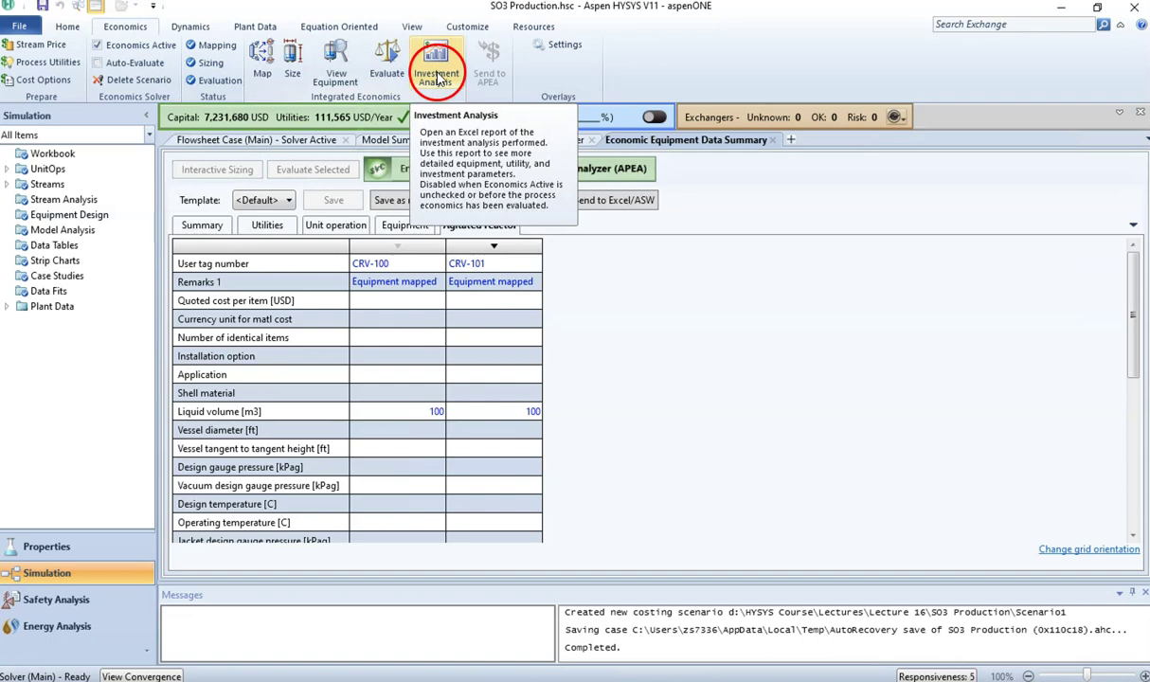
left_click(437, 78)
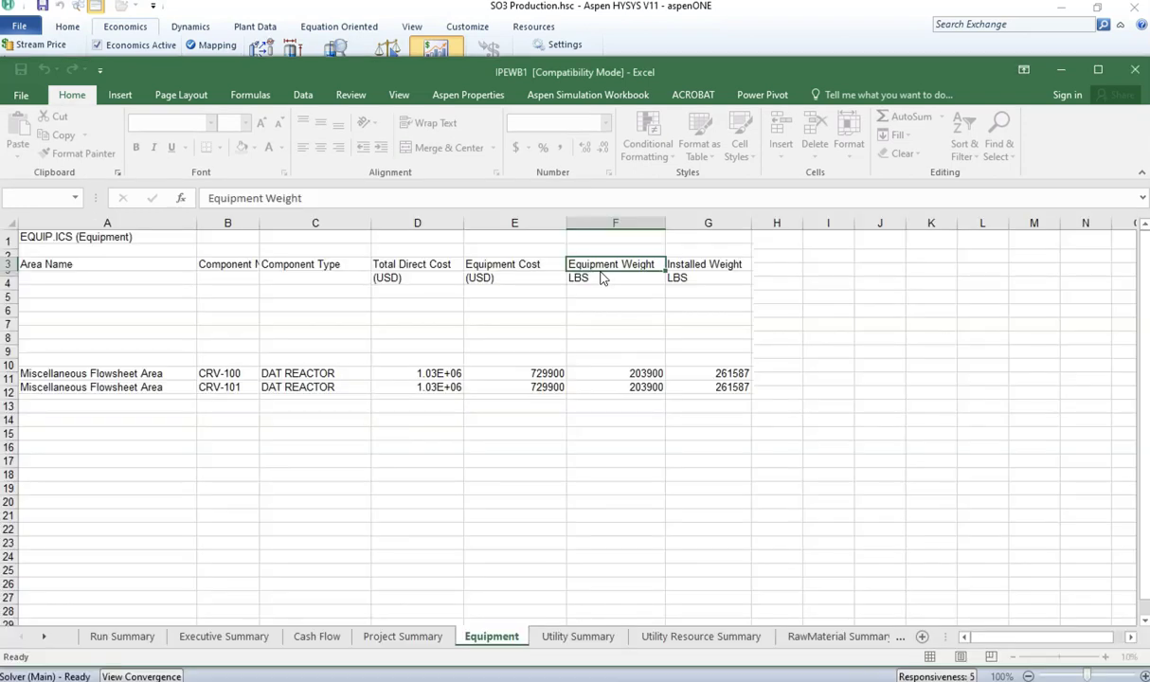
Check the project capital cost and operating cost in the report's run summary
left_click(579, 272)
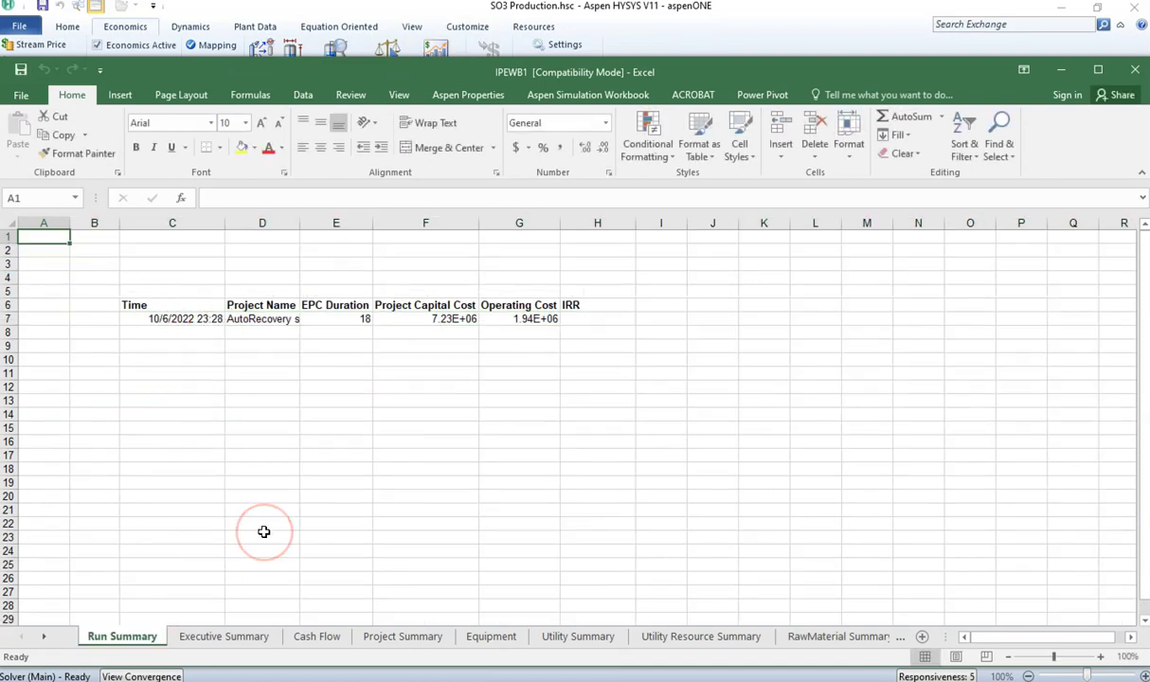
left_click(437, 318)
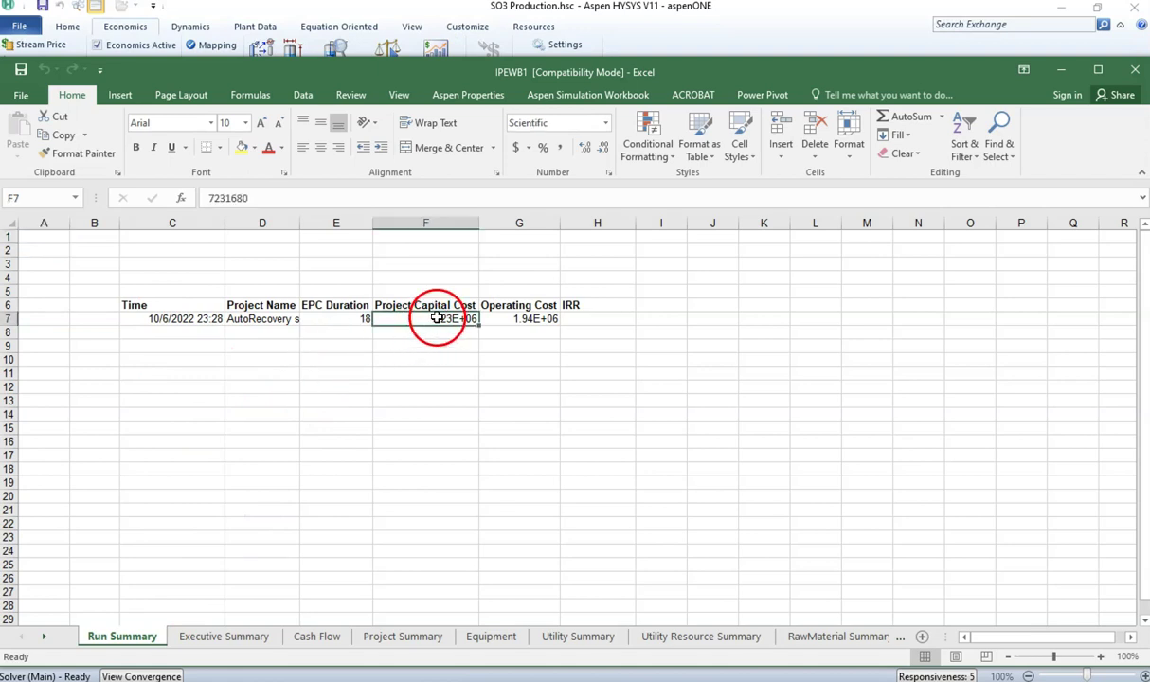
left_click(526, 319)
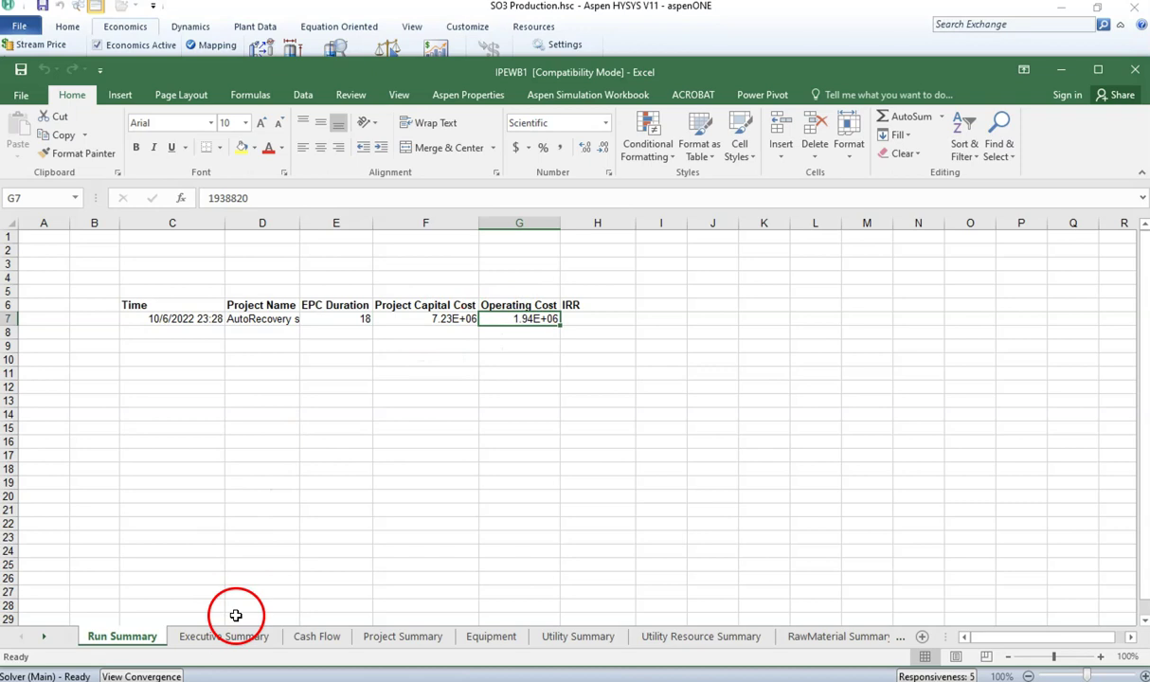
Examine the capacity, plant location and schedule in the report's executive summary
left_click(240, 643)
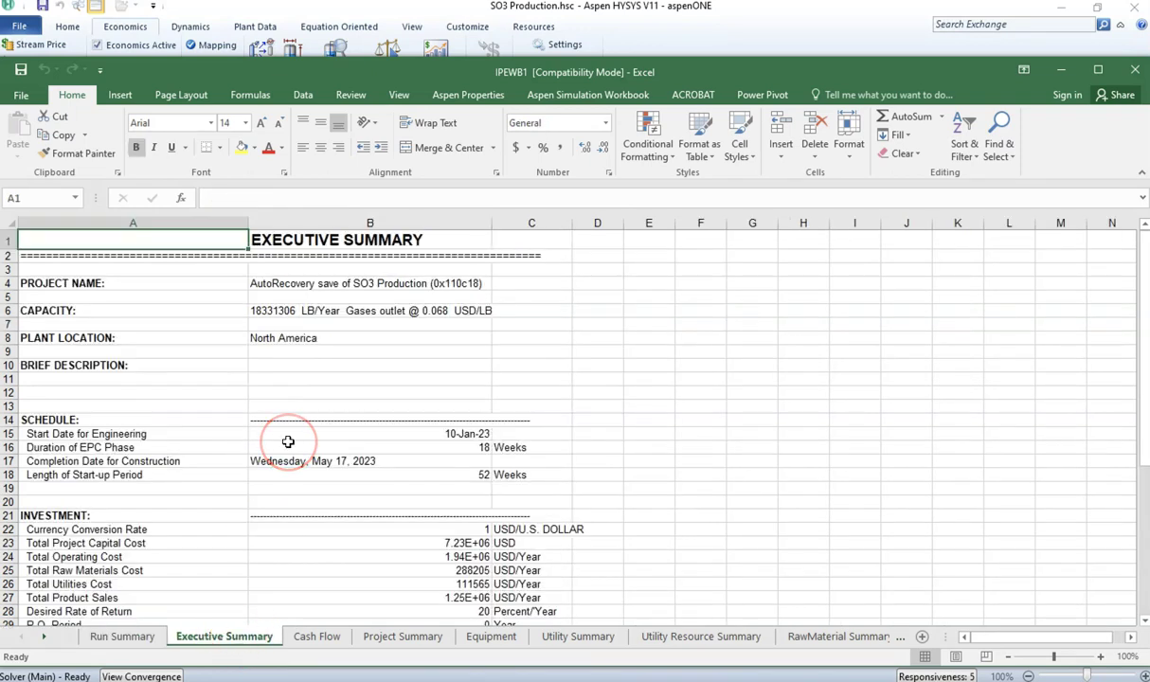
left_click(282, 338)
left_click(278, 310)
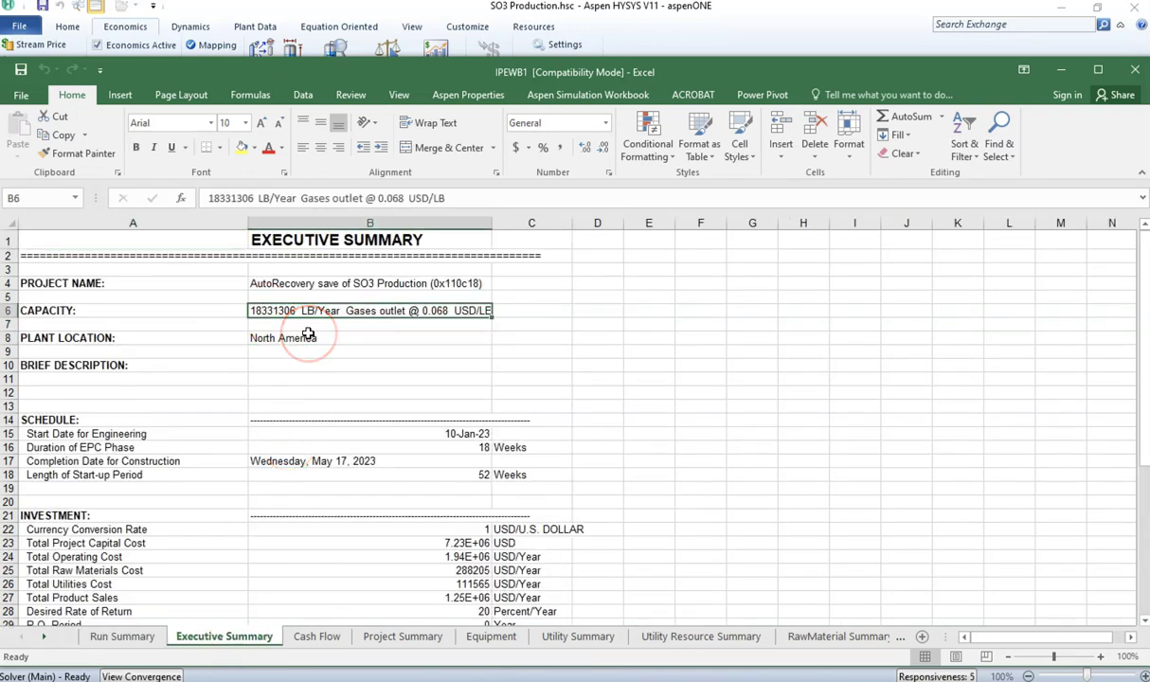
left_click(599, 465)
key("Down")
key("Down")
key("Down")
key("Down")
key("Down")
key("Down")
key("Down")
key("Down")
key("Down")
key("Down")
key("Down")
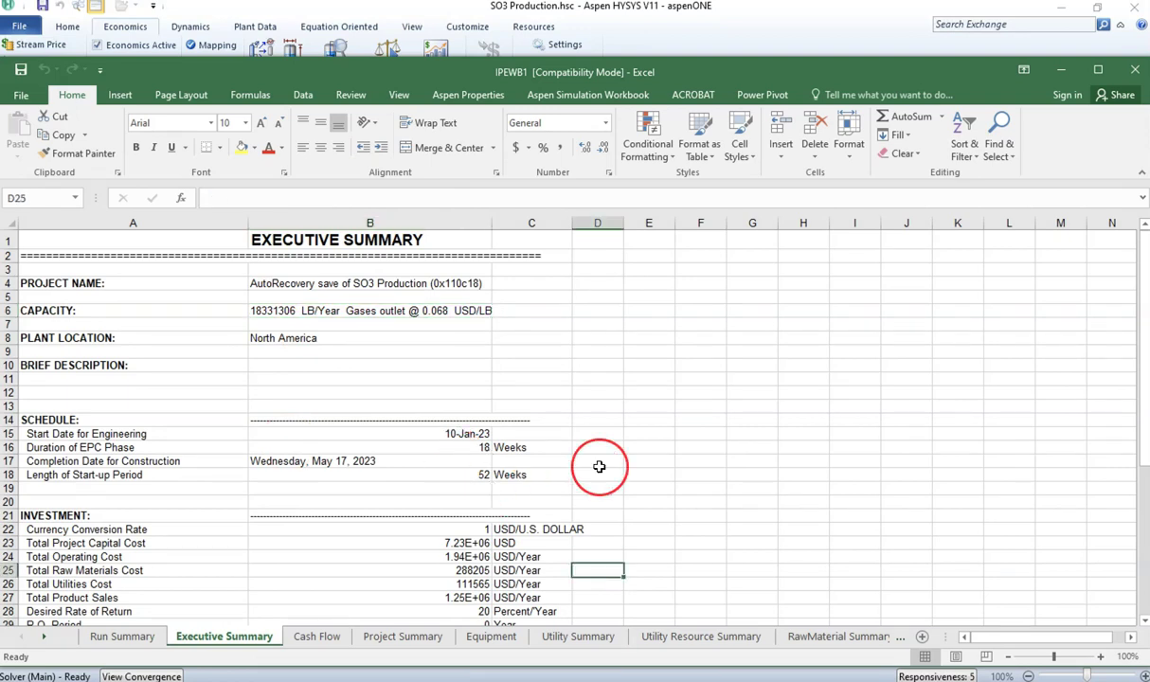
key("Down")
key("Down")
key("Down")
key("Down")
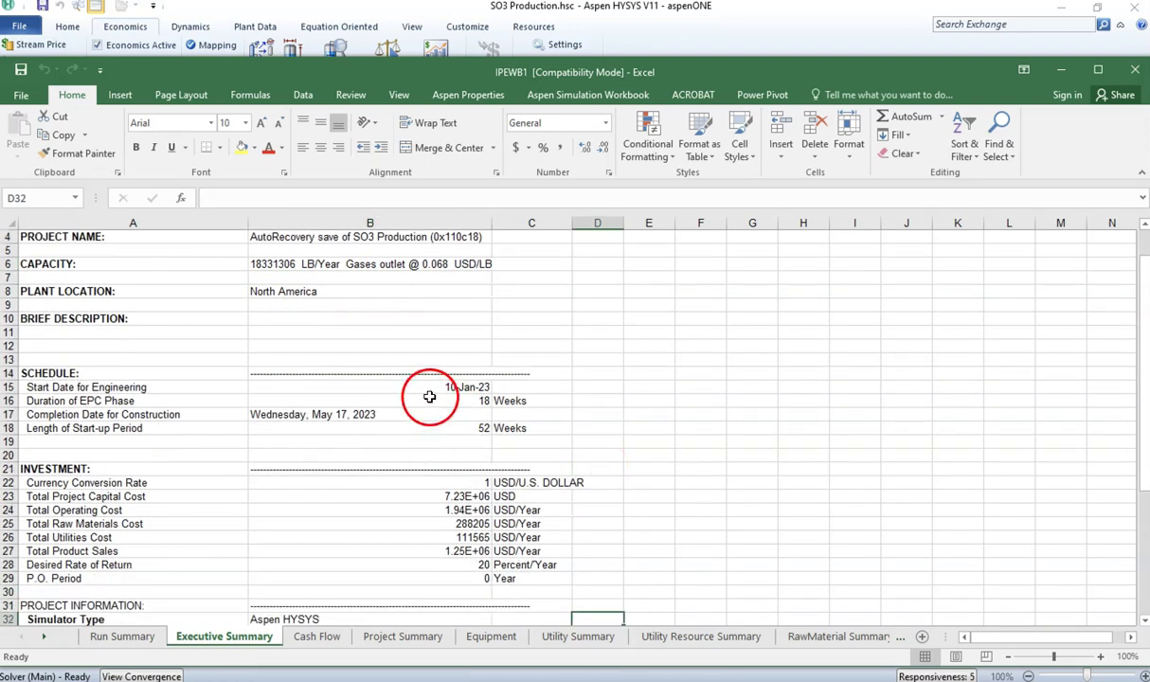
Examine the investment figures and the project information down to the notes of the executive summary
left_click(381, 509)
left_click(388, 481)
key("Down")
key("Down")
key("Down")
key("Down")
key("Down")
key("Down")
key("Down")
key("Down")
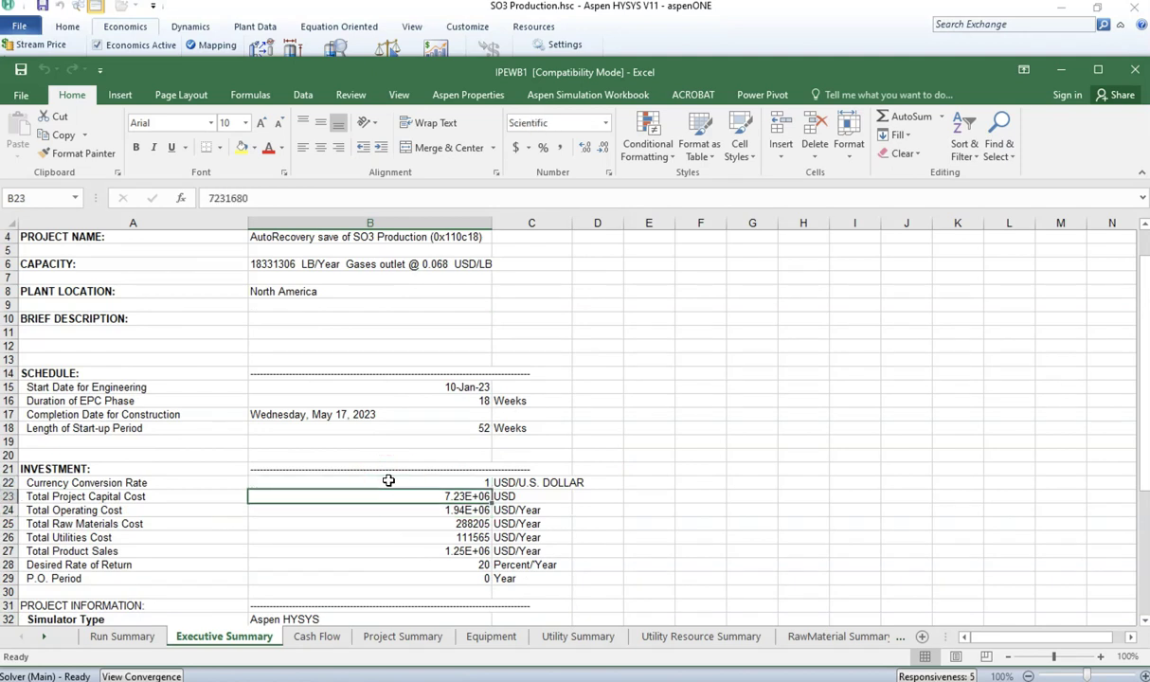
key("Down")
key("Down")
key("Down")
key("Down")
key("Down")
key("Down")
key("Down")
key("Down")
key("Down")
key("Down")
key("Down")
key("Down")
key("Down")
key("Down")
key("Down")
key("Down")
key("Down")
key("Down")
key("Down")
key("Down")
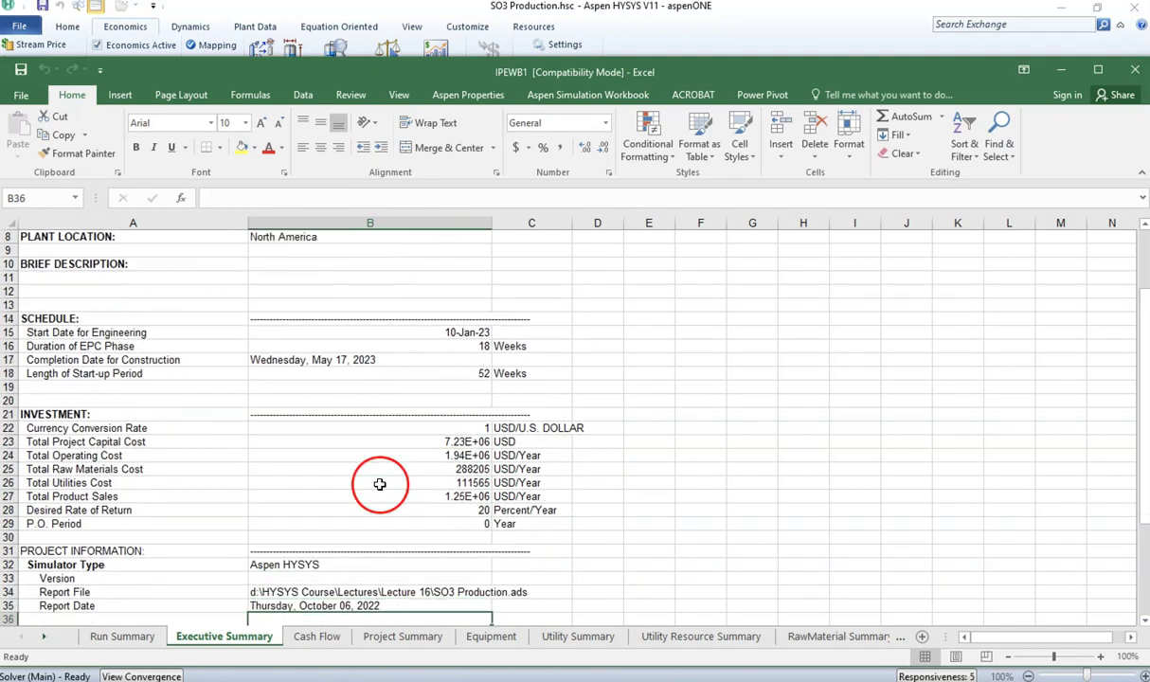
key("Down")
key("Down")
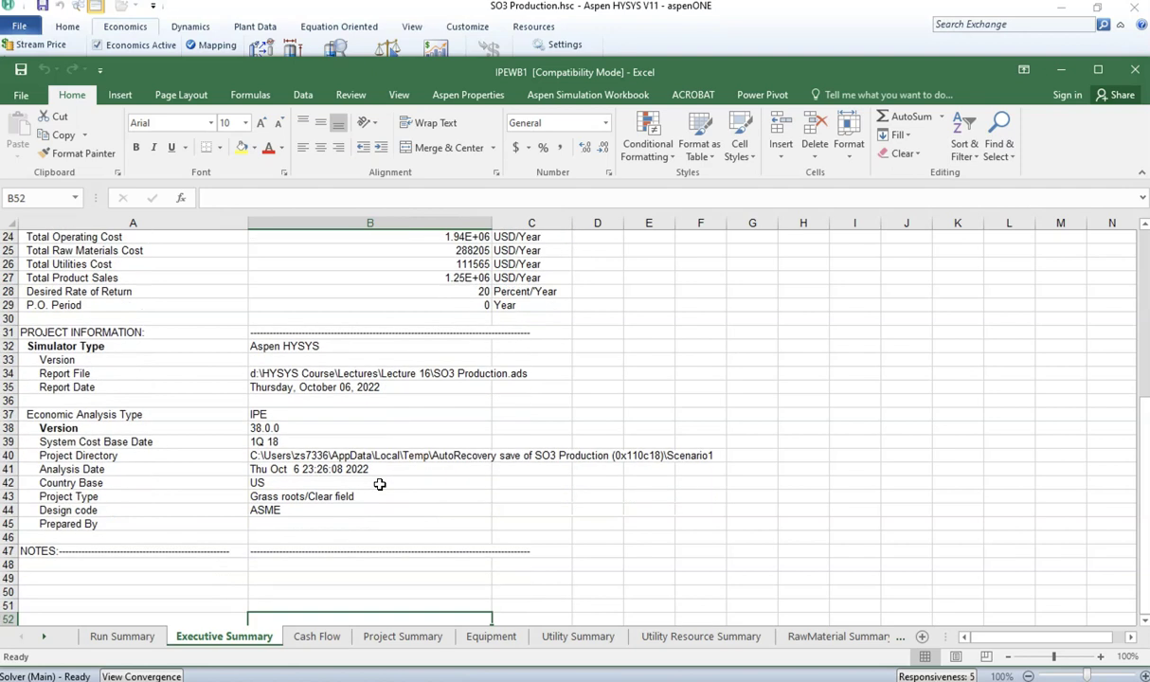
key("Down")
key("Down")
key("Down")
key("Down")
key("Down")
key("Down")
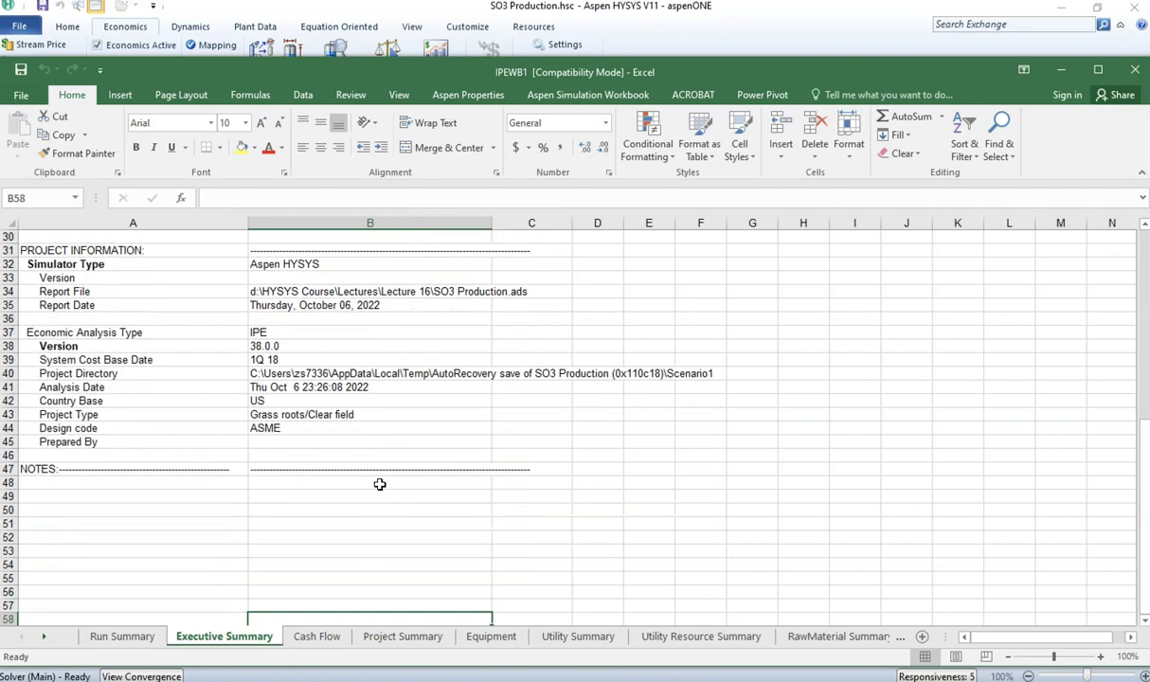
key("Down")
key("Down")
key("Down")
key("Down")
key("Down")
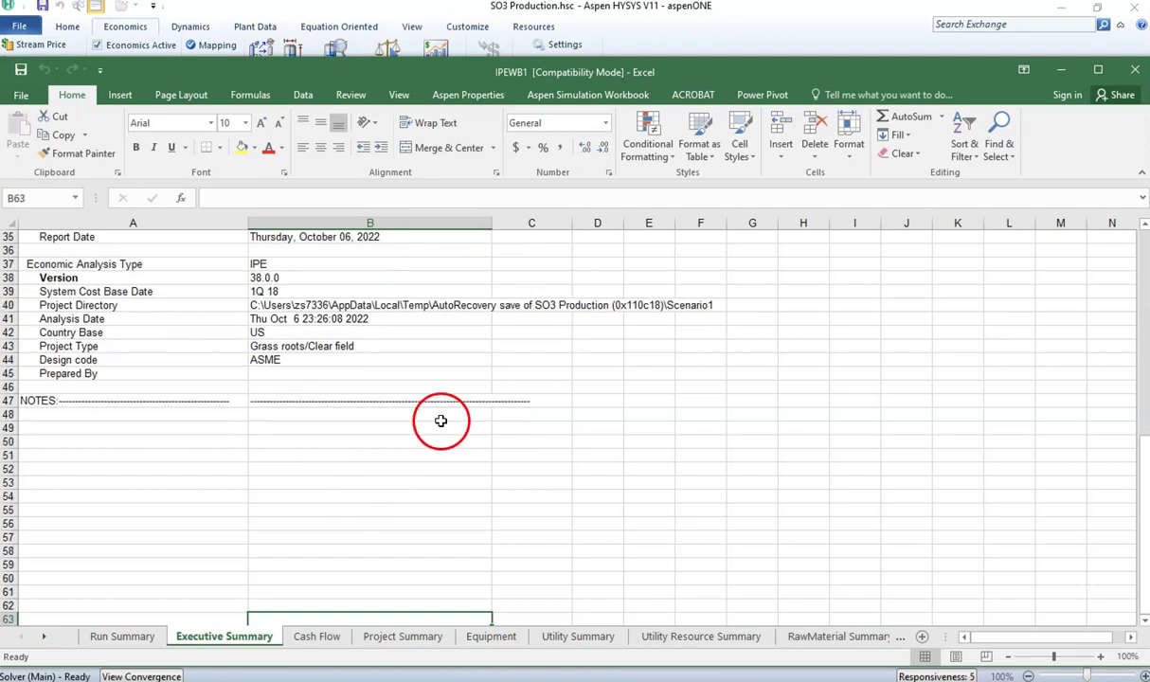
Review the general cash flow parameters, including periods, costs, tax, depreciation and escalation rates
left_click(319, 650)
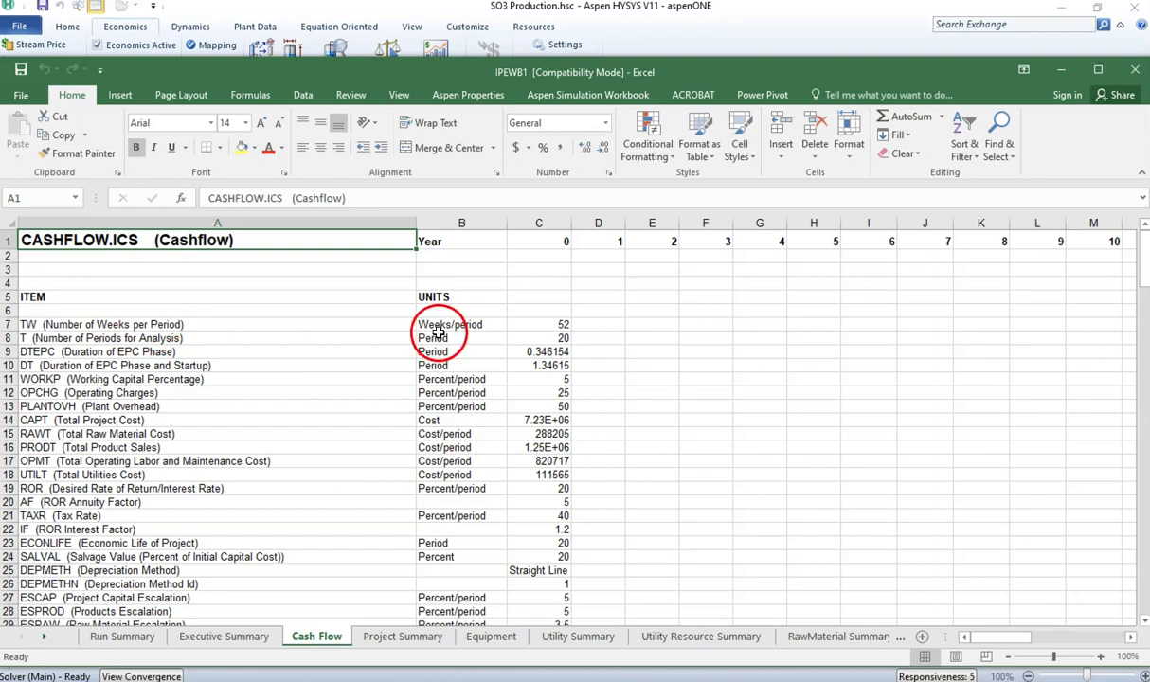
left_click(558, 324)
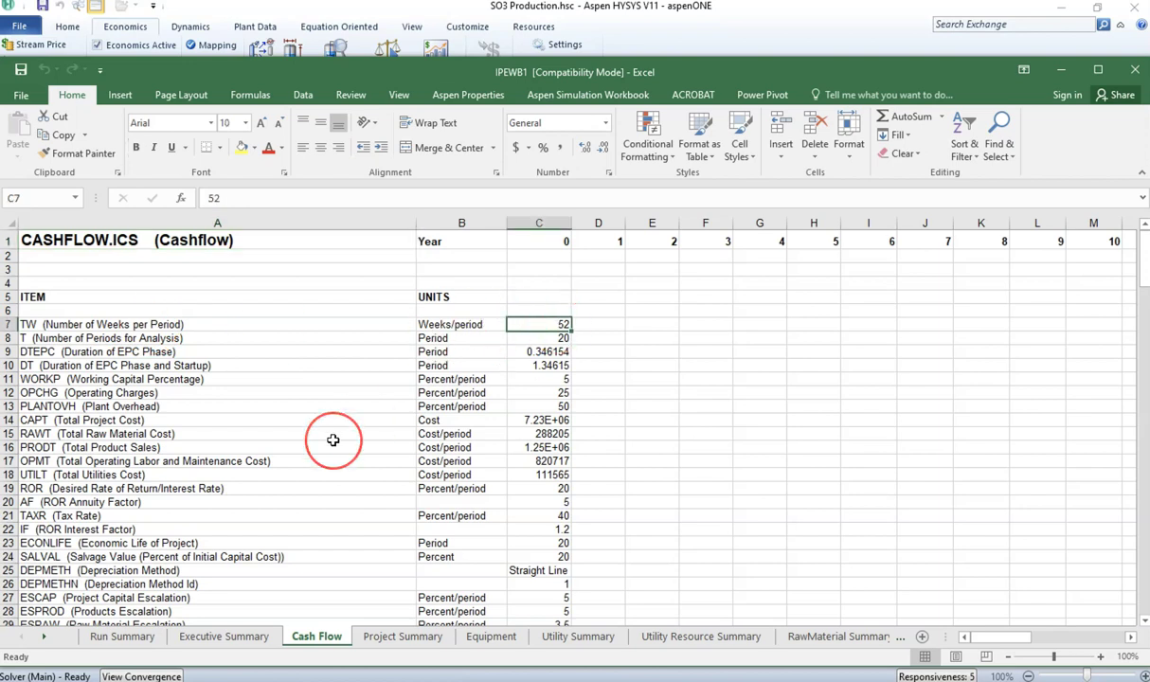
scroll(333, 440, "down", 1)
scroll(333, 440, "down", 1)
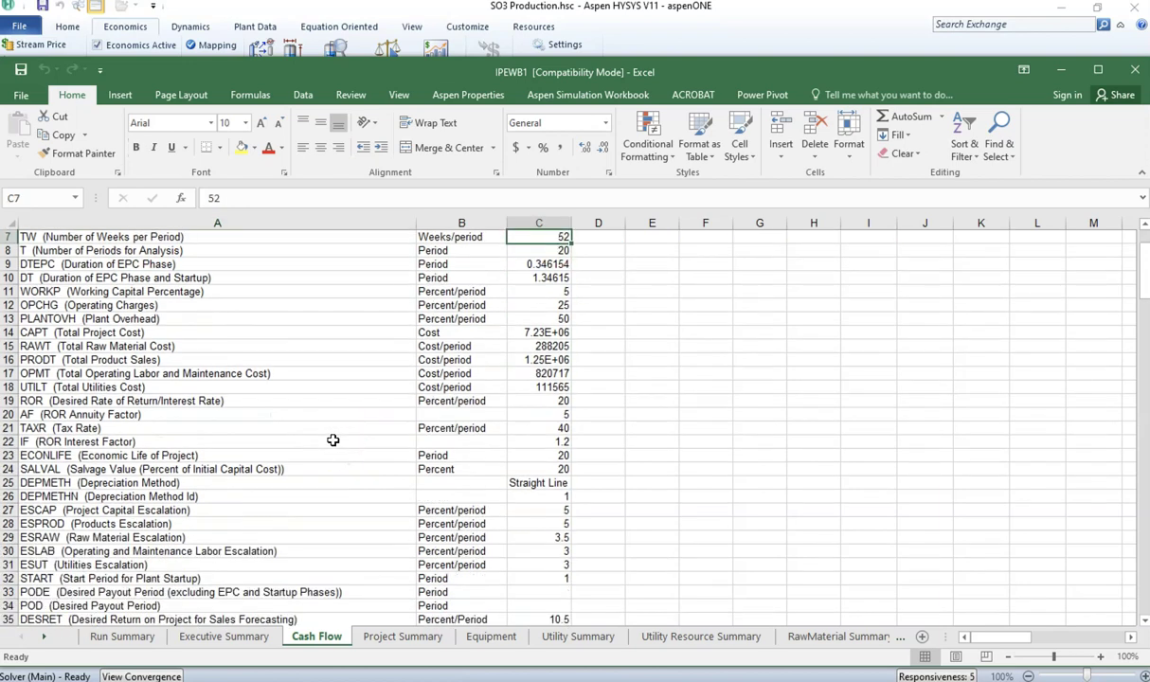
scroll(333, 441, "down", 1)
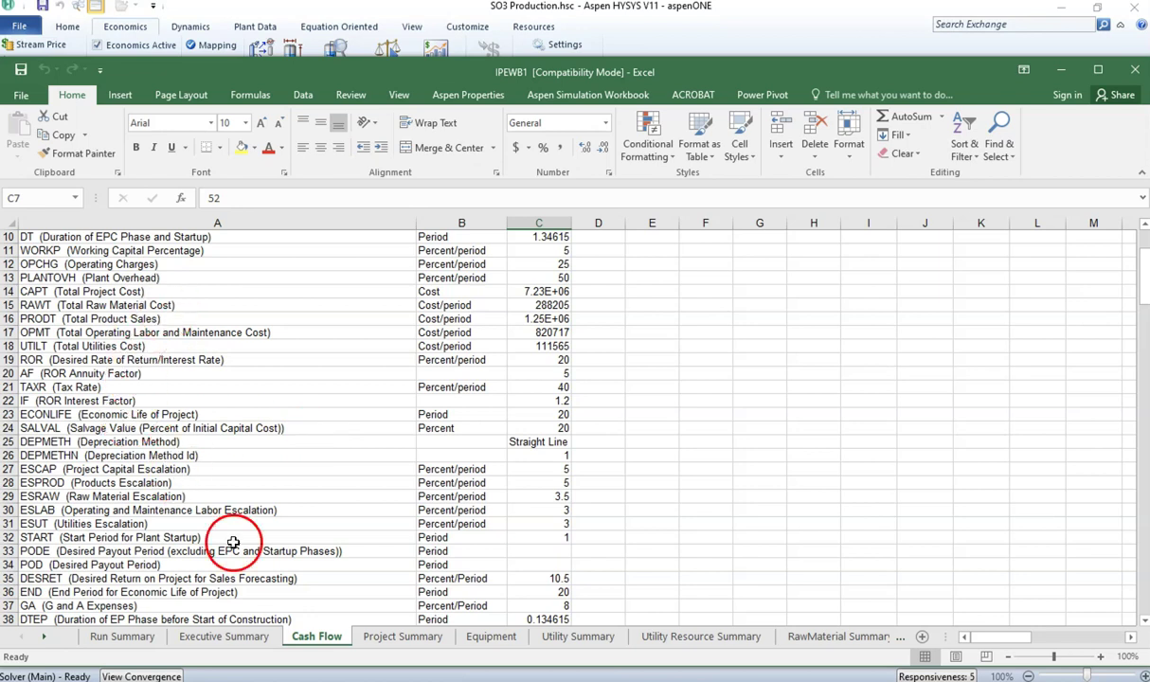
scroll(190, 351, "down", 2)
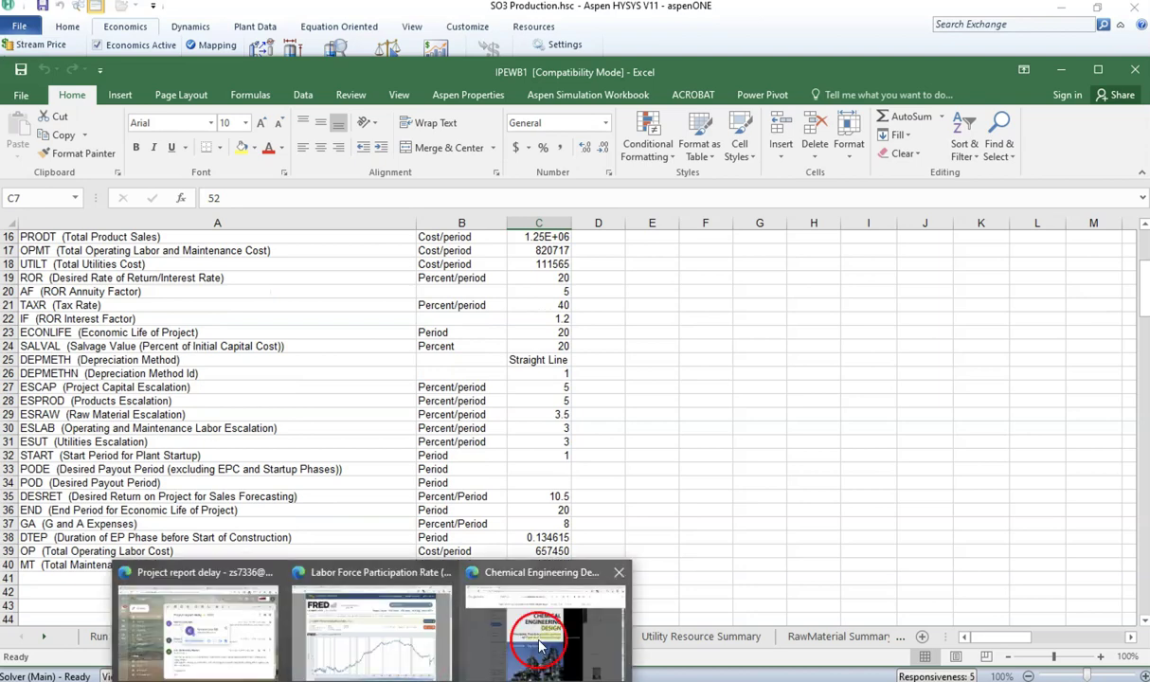
Switch to the browser to view the Chemical Engineering Design book preview, and return to the cash flow sheet of the IPEWB1 report in Excel
left_click(530, 606)
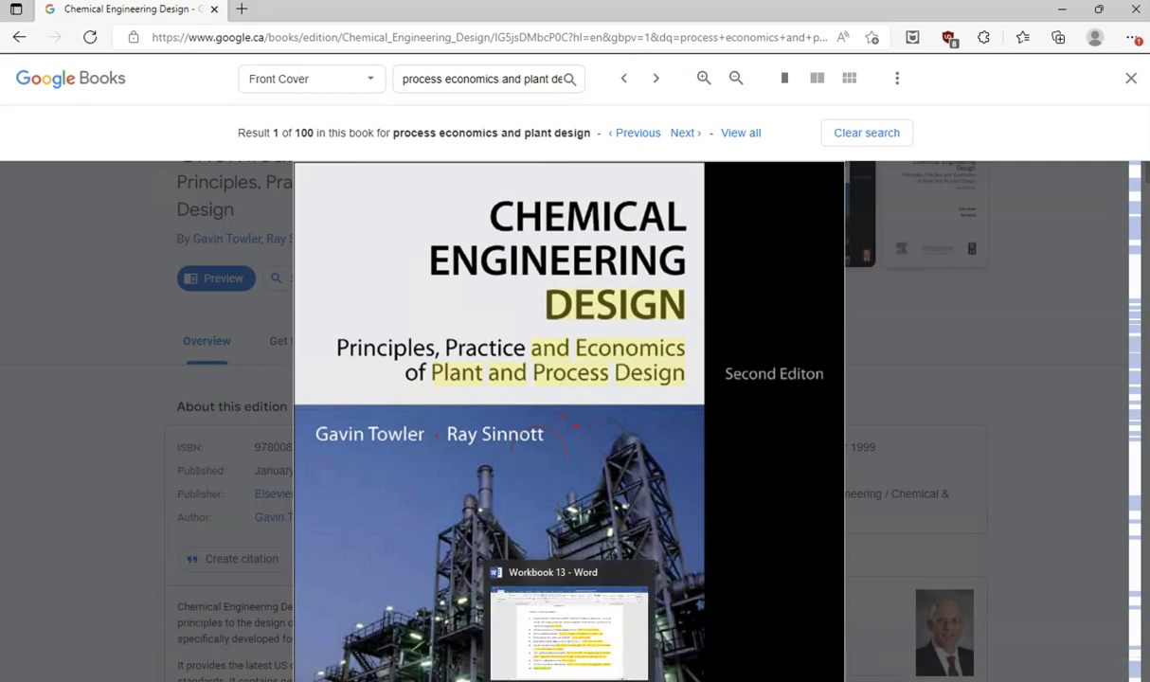
mouse_move(608, 681)
left_click(608, 650)
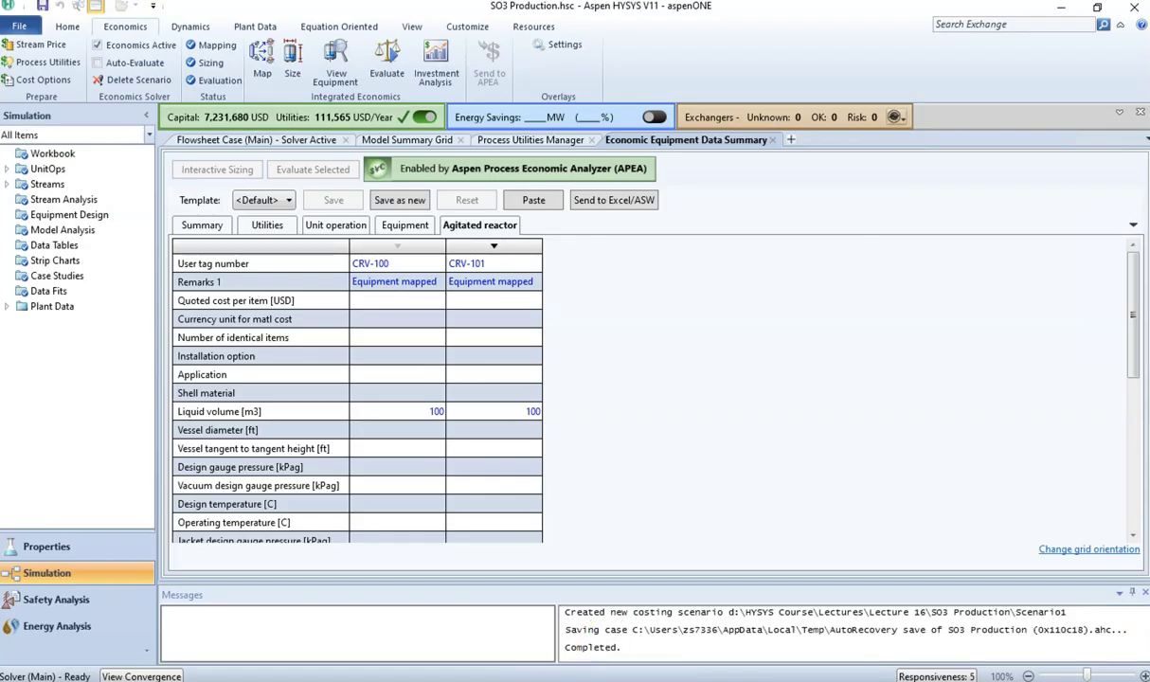
mouse_move(567, 604)
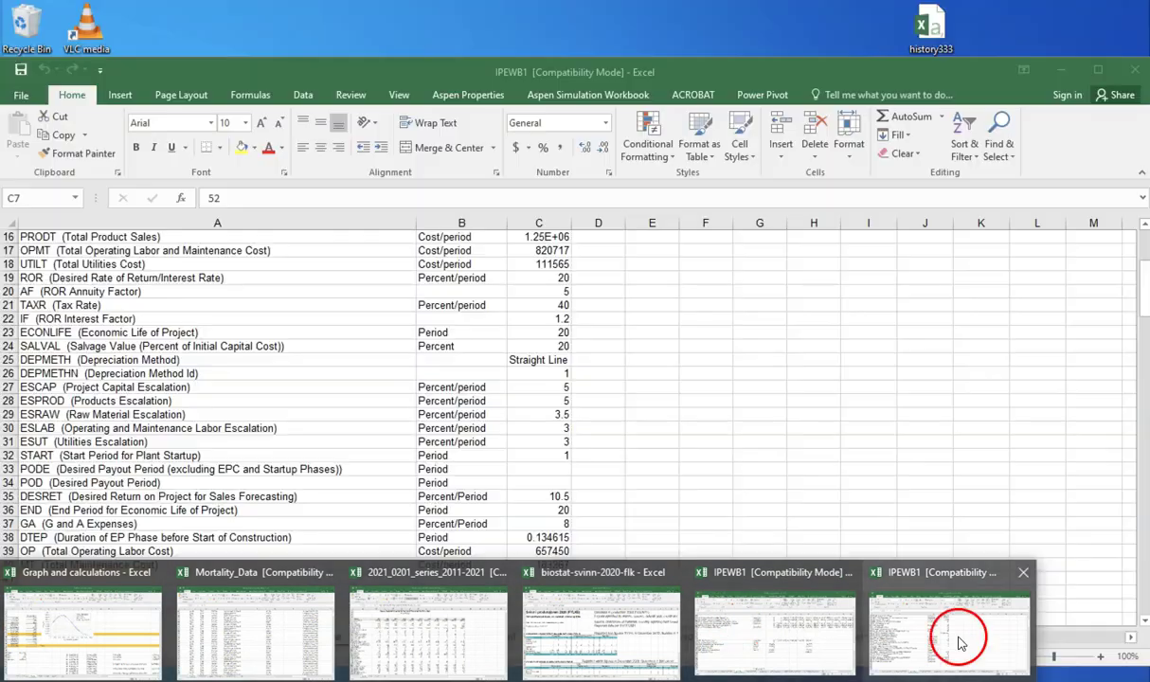
left_click(959, 636)
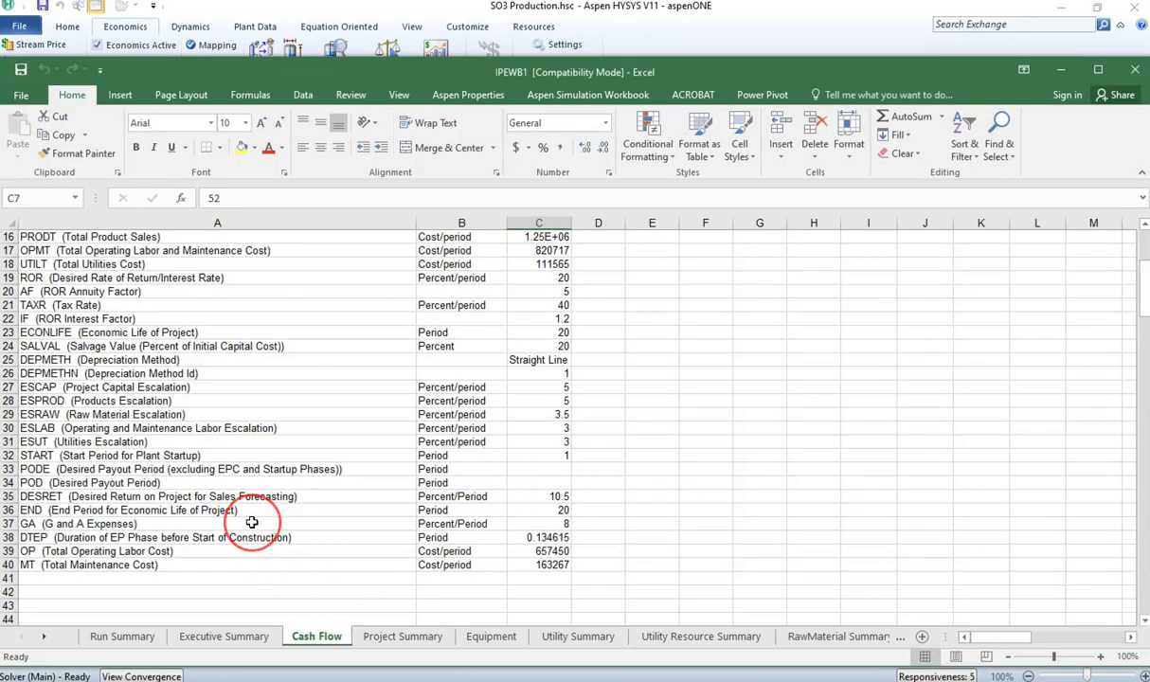
Examine the yearly product sales across all periods in the Sales section of the cash flow sheet
scroll(251, 521, "down", 2)
scroll(252, 521, "down", 7)
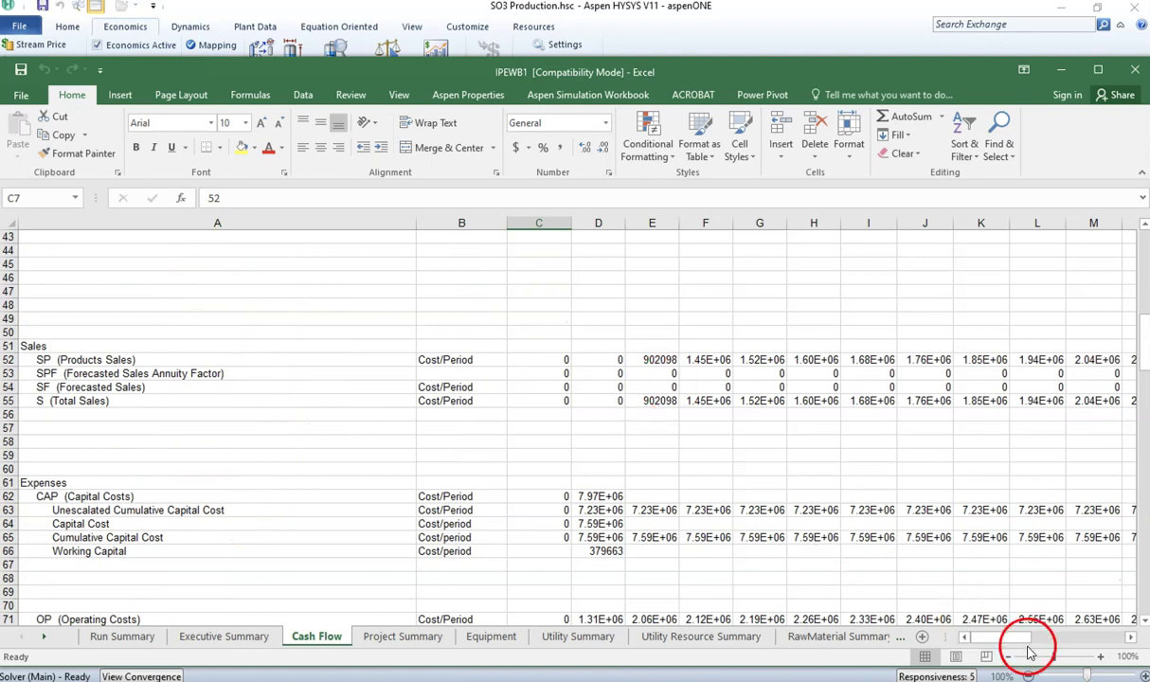
left_click_drag(1016, 645, 947, 625)
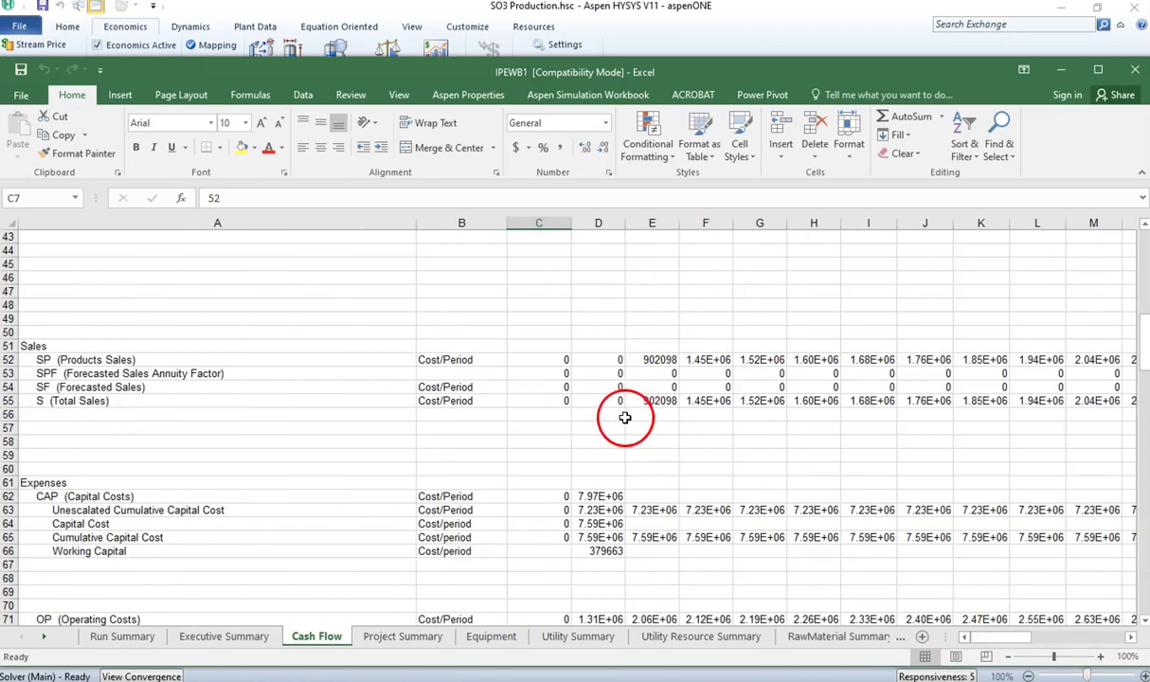
left_click(658, 359)
key("Right")
key("Right")
key("Right")
key("Right")
key("Right")
key("Right")
key("Right")
key("Right")
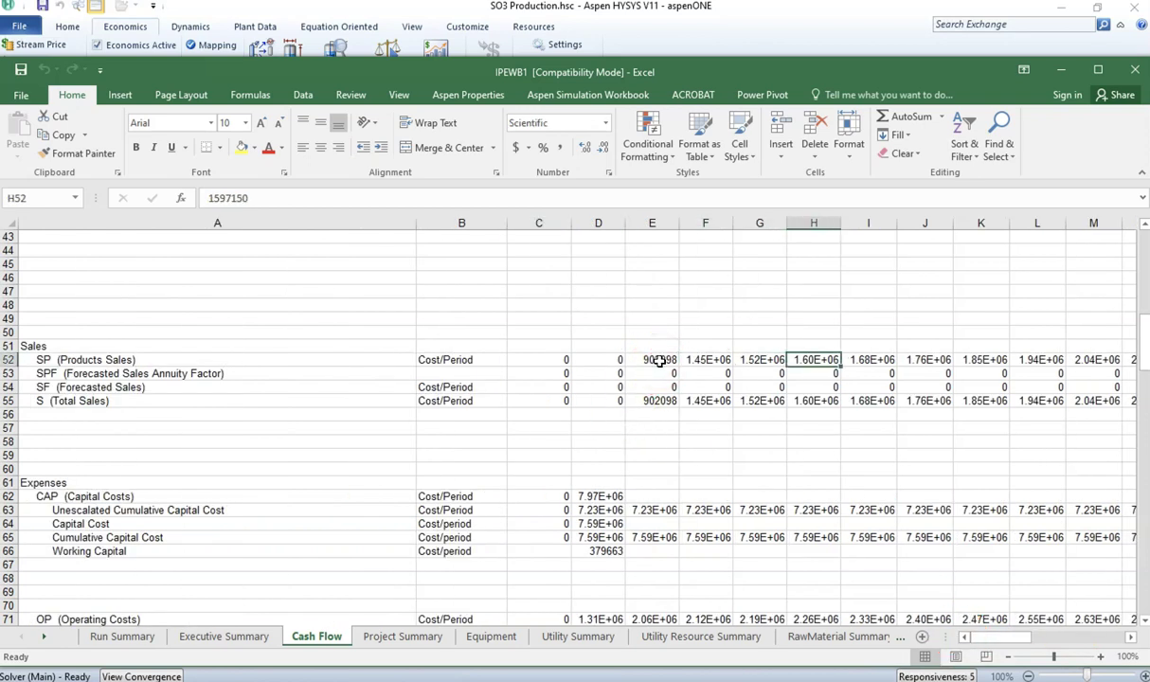
key("Right")
key("Right")
key("Right")
key("Right")
key("Right")
key("Right")
key("Right")
key("Right")
key("Right")
key("Right")
key("Right")
key("Right")
key("Right")
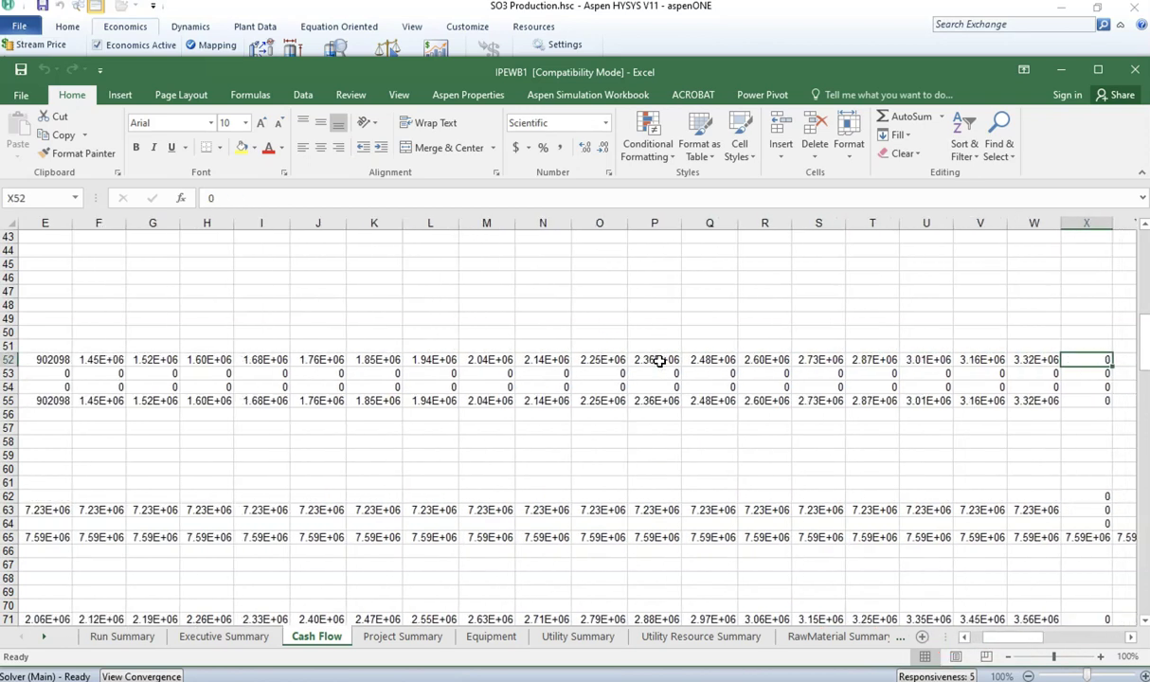
key("Right")
key("Left")
key("Left")
key("Left")
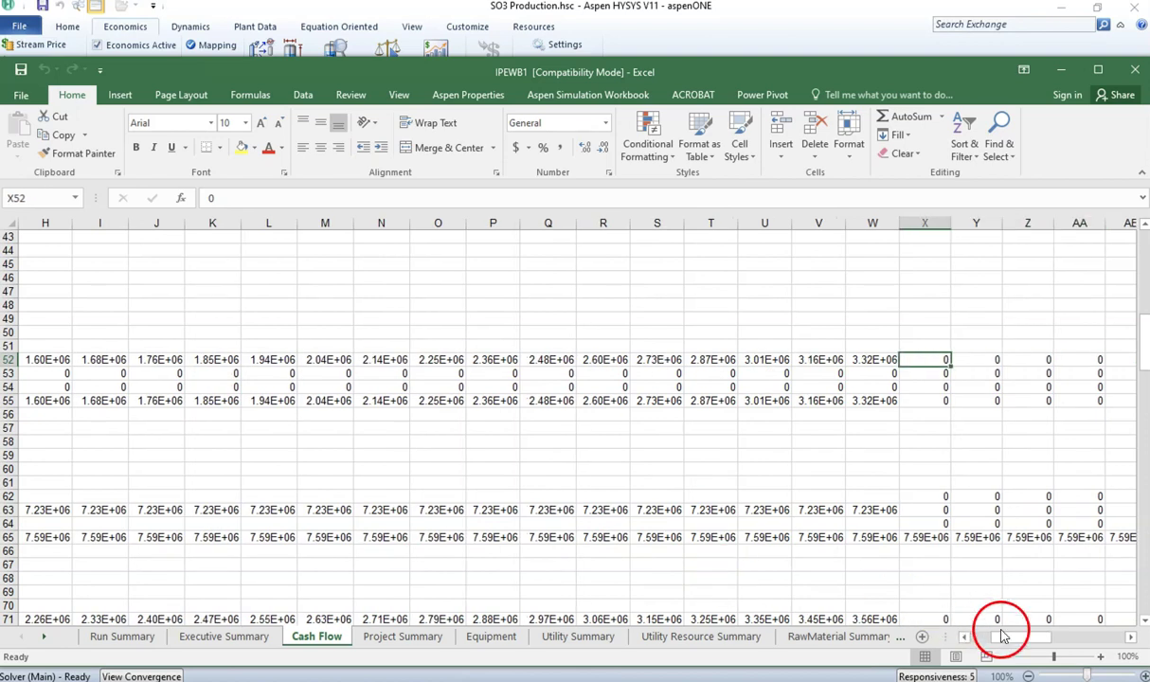
Examine the capital cost items in the Expenses section of the cash flow sheet, from unescalated cumulative capital cost to working capital
left_click_drag(1018, 644, 973, 637)
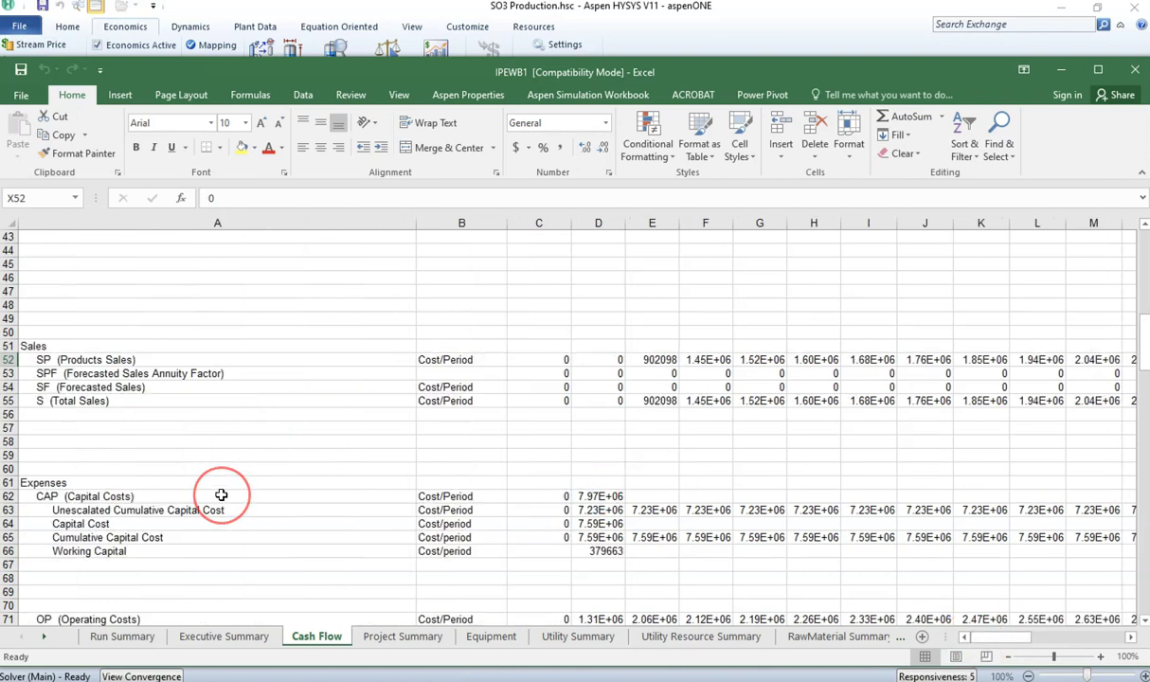
left_click(71, 481)
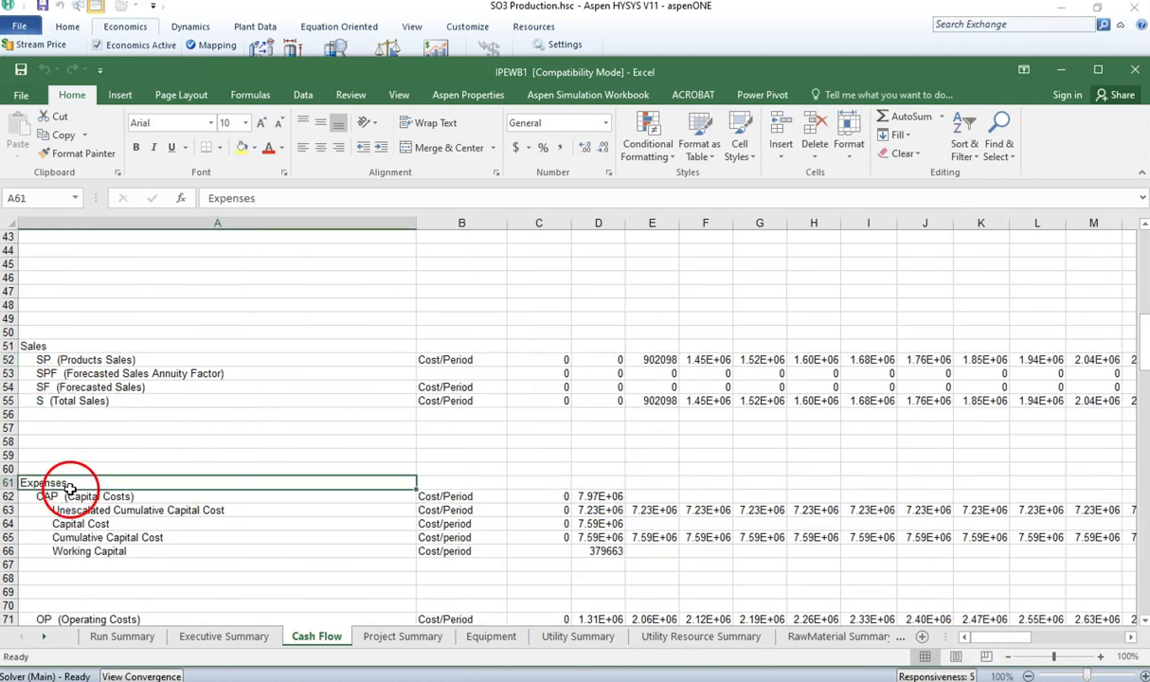
left_click(176, 512)
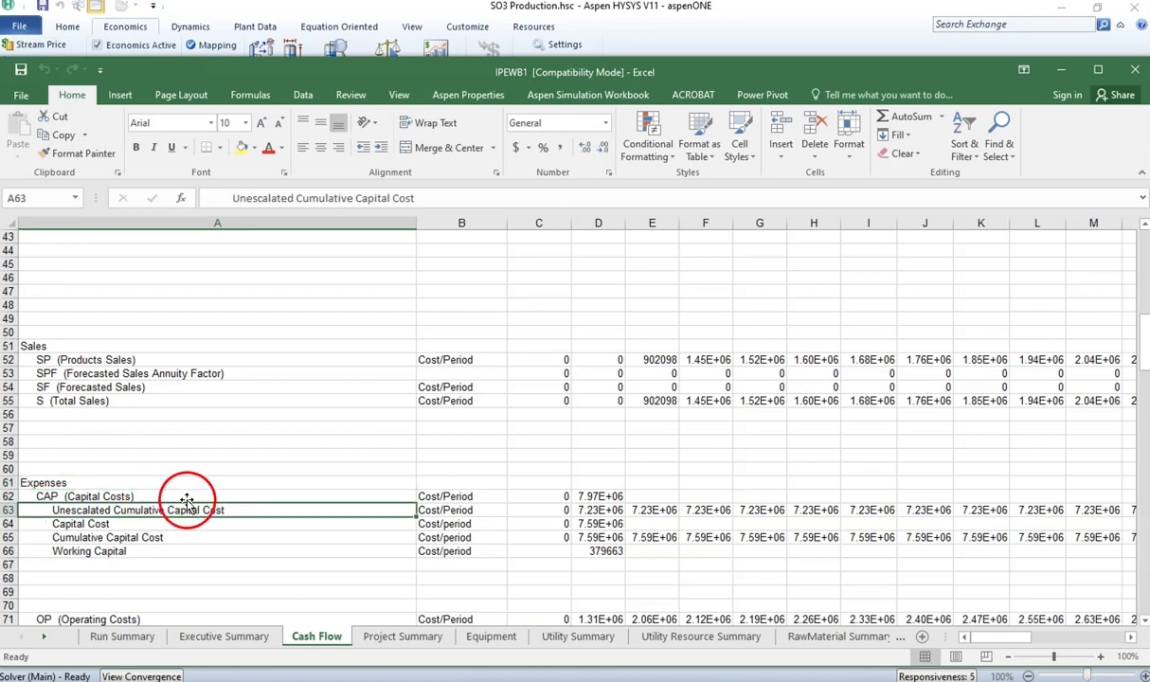
left_click(182, 537)
left_click(193, 550)
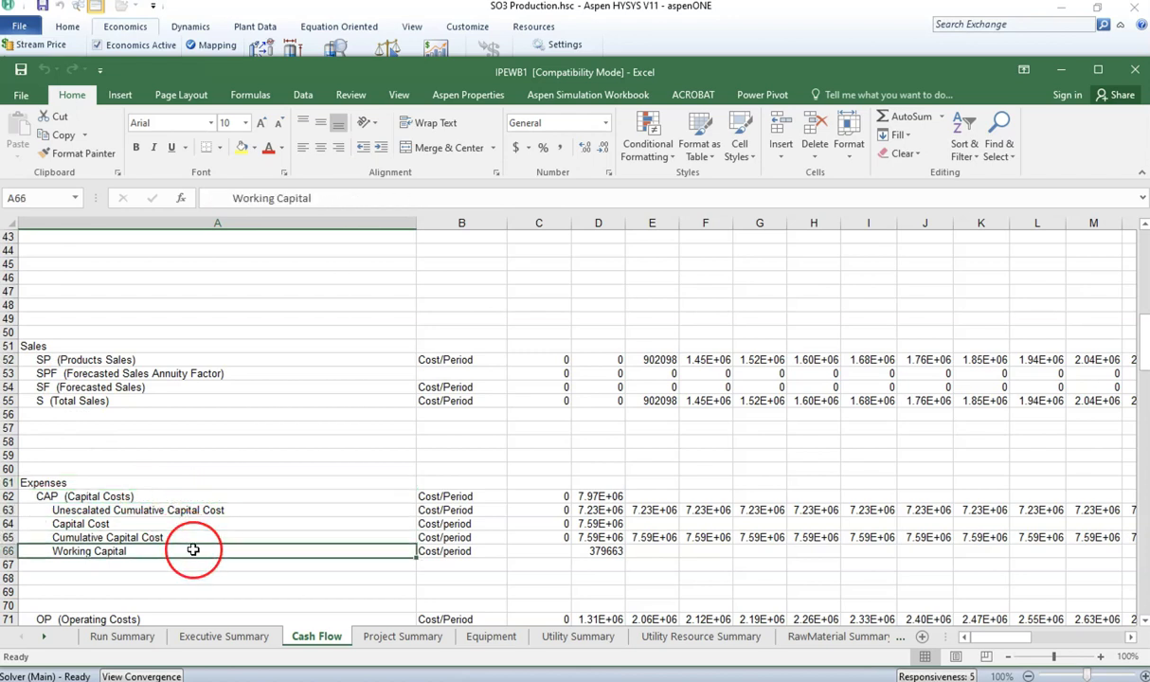
Review the list of operating cost items under Expenses, from raw materials to G and A costs
key("Down")
key("Down")
key("Down")
key("Down")
key("Down")
key("Down")
key("Down")
key("Down")
key("Down")
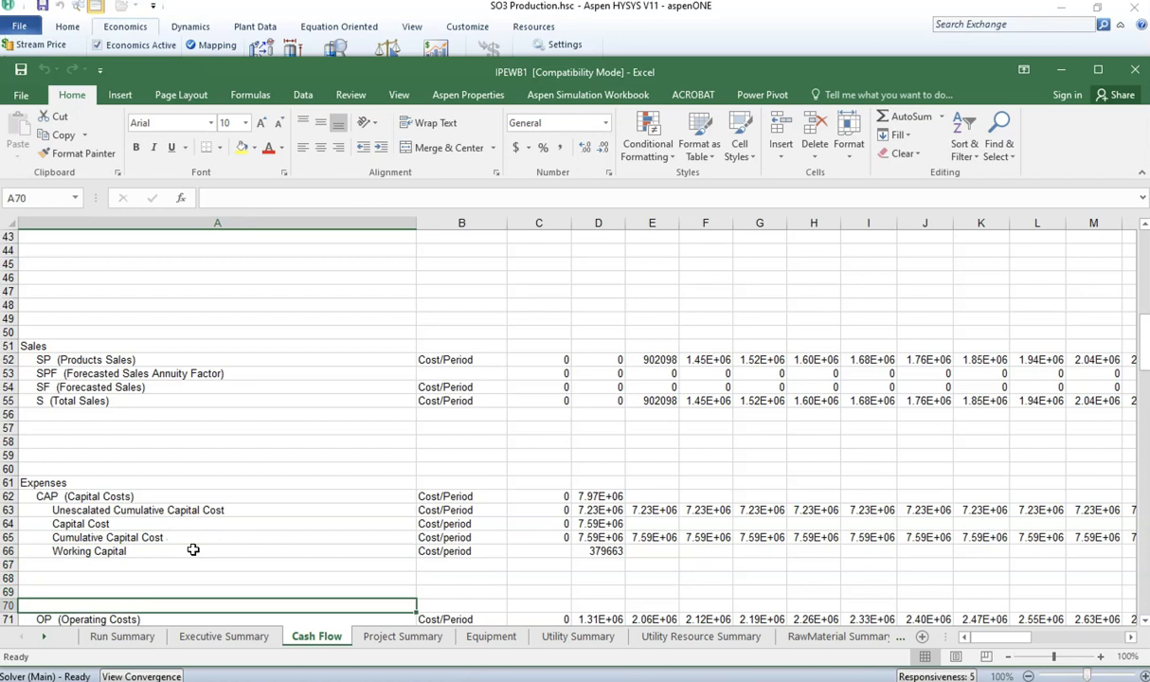
key("Down")
key("Down")
key("Down")
key("Down")
key("Down")
key("Down")
key("Down")
key("Down")
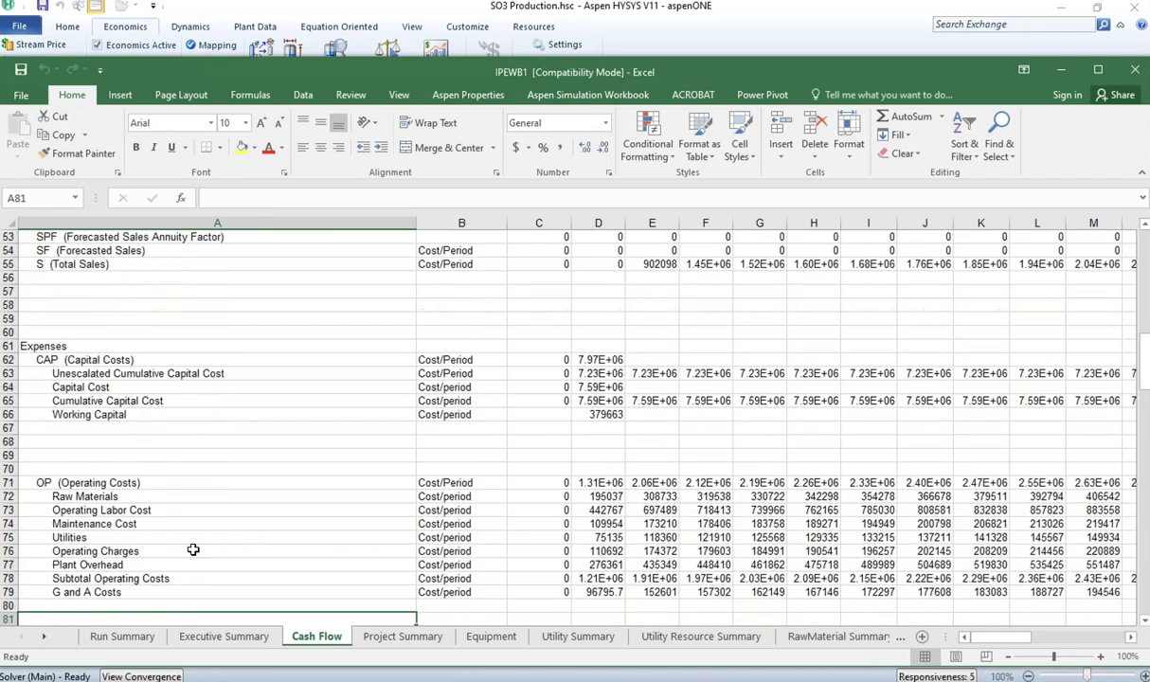
left_click(141, 468)
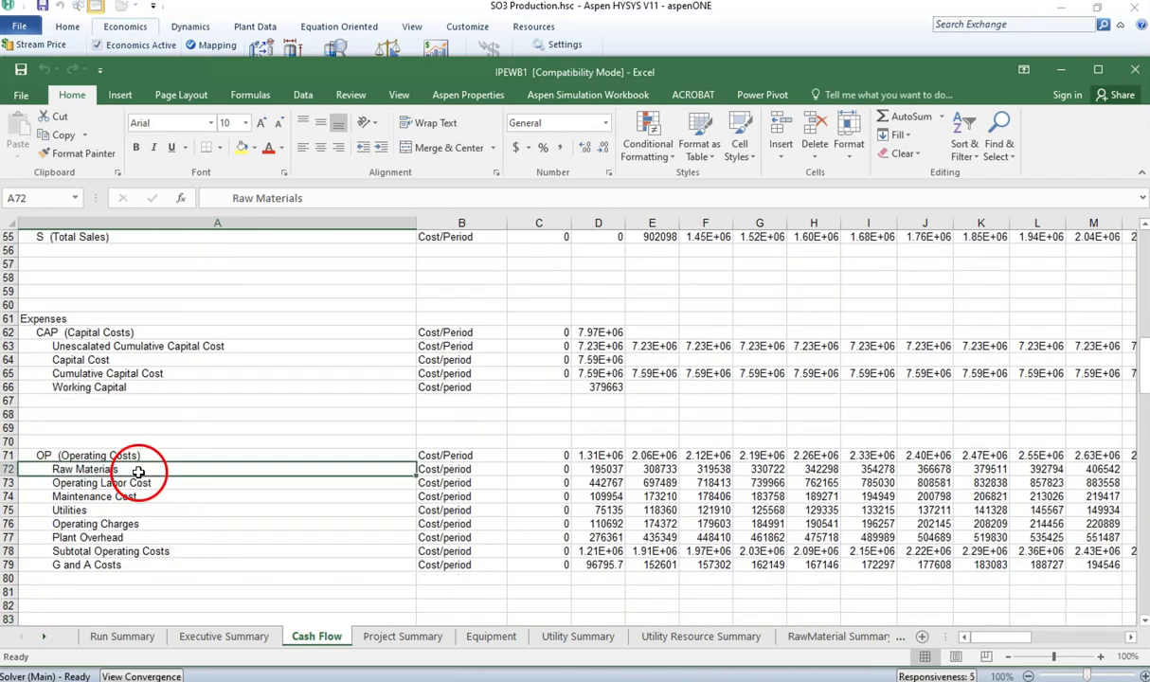
Examine the yearly total operating costs across all periods and return to the start of the row
left_click(652, 456)
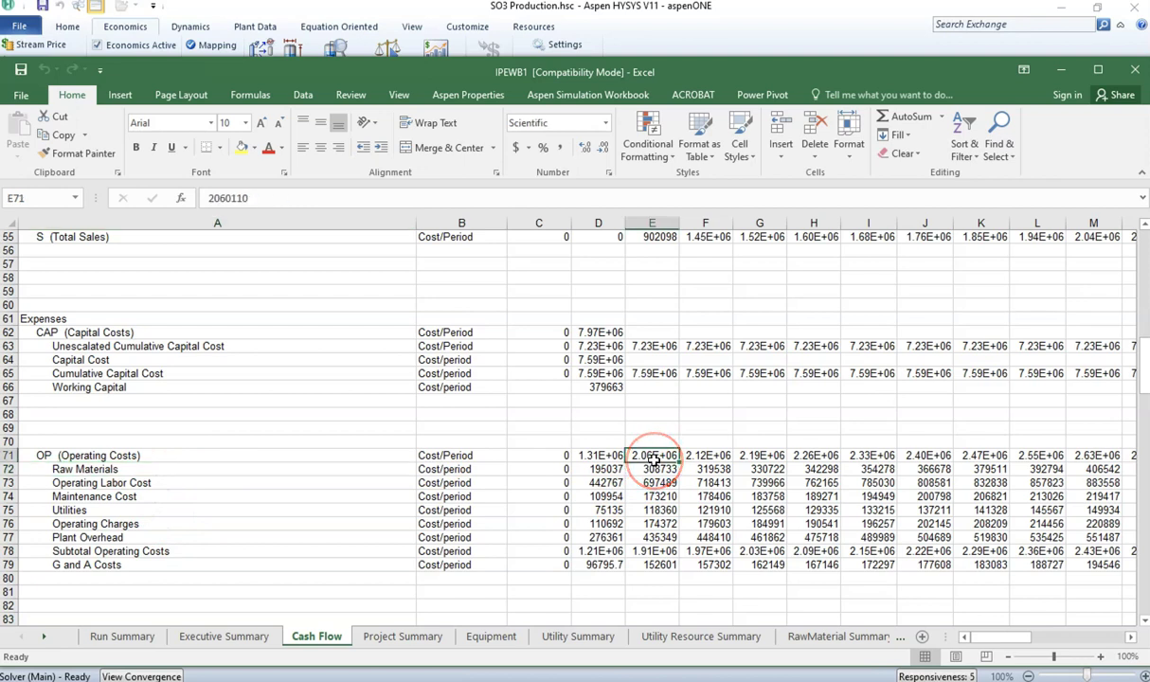
key("Right")
key("Right")
key("Right")
key("Right")
key("Right")
key("Right")
key("Right")
key("Right")
key("Right")
key("Right")
key("Right")
key("Right")
key("Right")
key("Right")
key("Right")
key("Right")
key("Right")
key("Right")
key("Right")
key("Right")
key("Right")
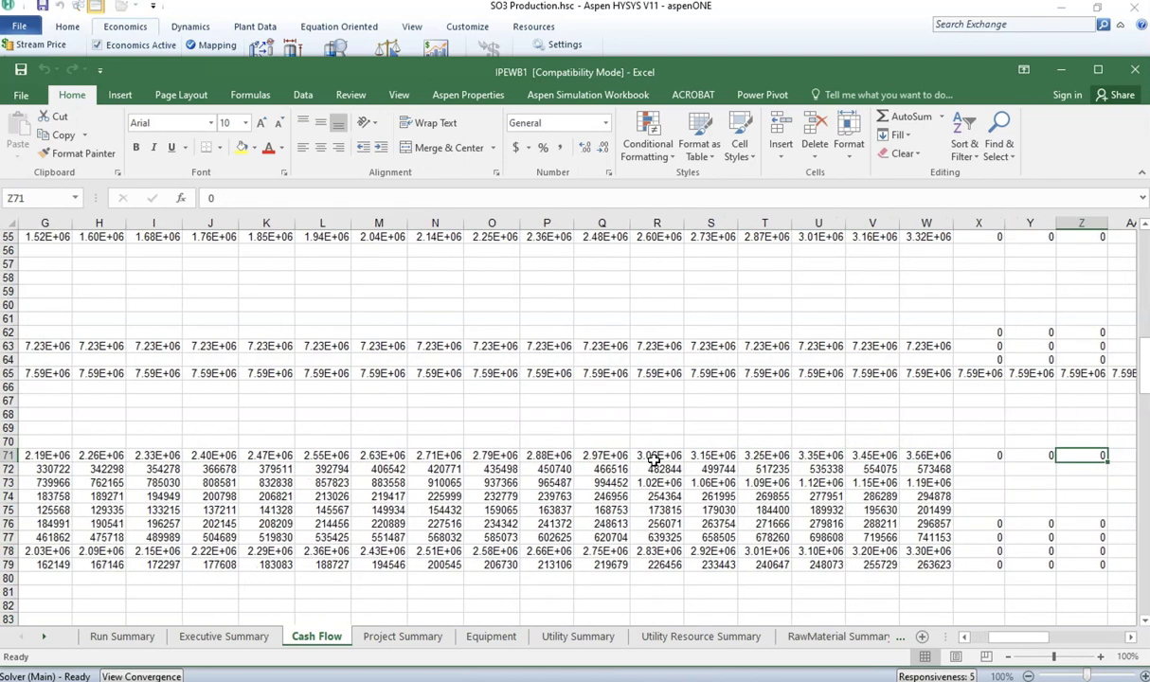
key("Left")
key("Left")
key("Left")
key("Left")
key("Left")
key("Left")
key("Left")
key("Left")
key("Left")
key("Left")
key("Left")
key("Left")
key("Left")
key("Left")
key("Left")
key("Left")
key("Left")
key("Left")
key("Left")
key("Left")
key("Left")
key("Left")
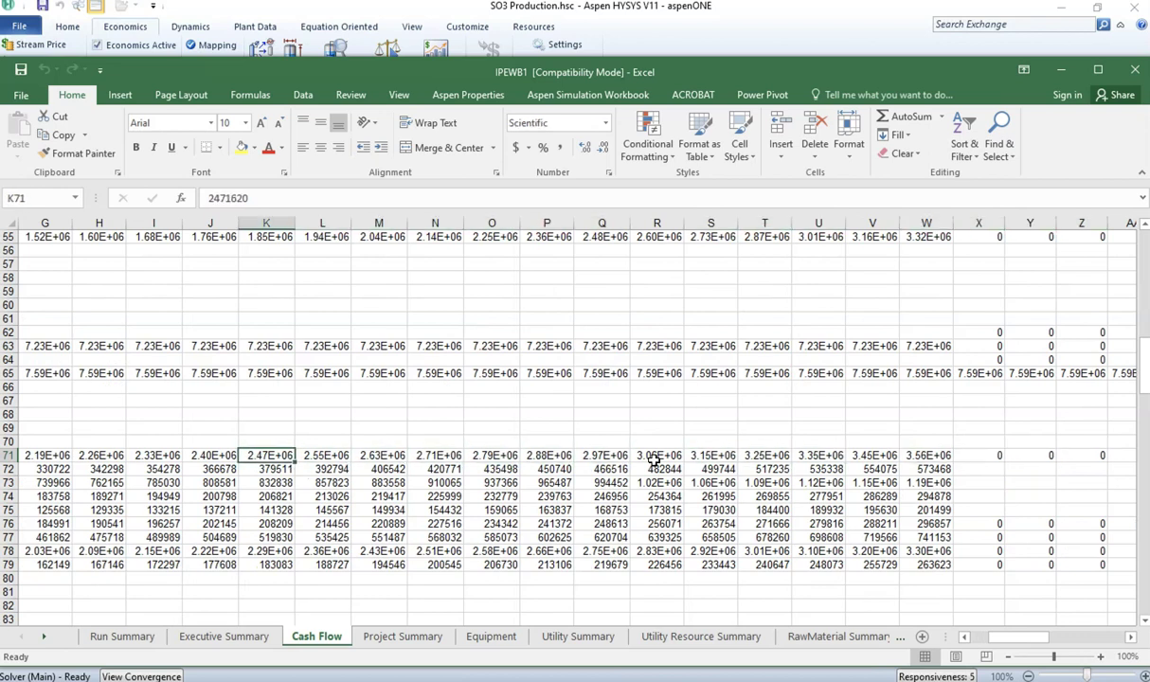
Review the rows below the operating costs, covering revenue, depreciation expense, taxes, earnings and cash flow for the project
key("Down")
key("Down")
key("Down")
key("Down")
key("Down")
key("Down")
key("Down")
key("Down")
key("Down")
key("Down")
key("Down")
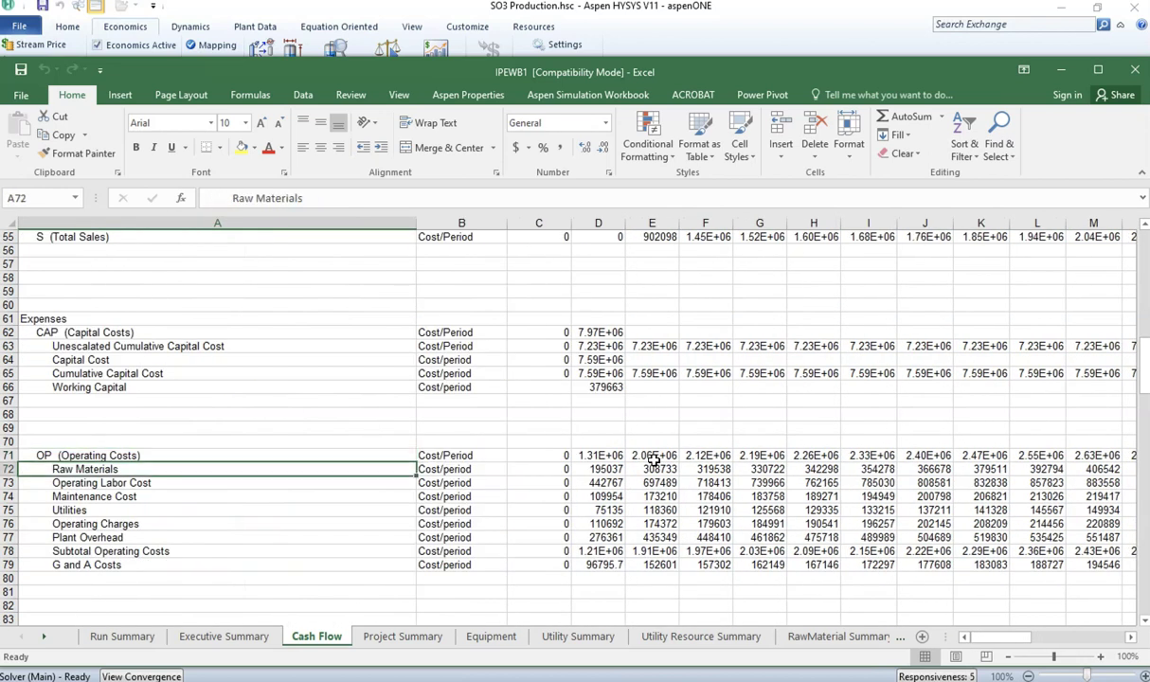
key("Down")
key("Down")
key("Down")
key("Down")
key("Down")
key("Down")
key("Down")
key("Down")
key("Down")
key("Down")
key("Down")
key("Down")
key("Down")
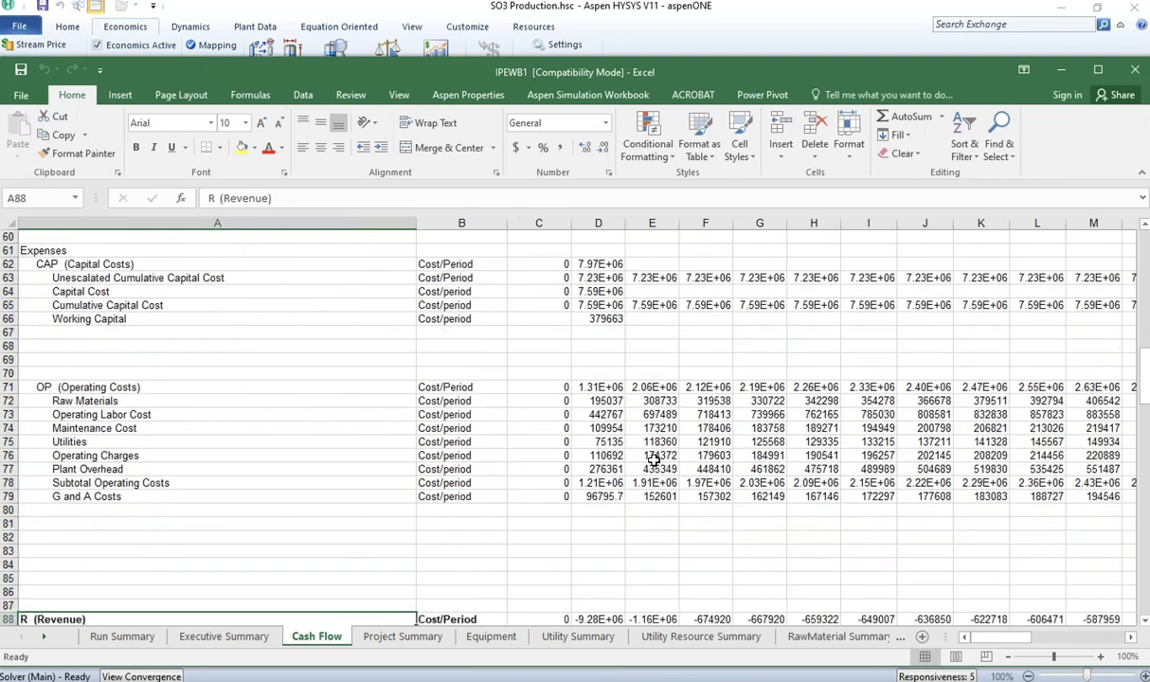
key("Down")
key("Down")
key("Down")
key("Down")
key("Down")
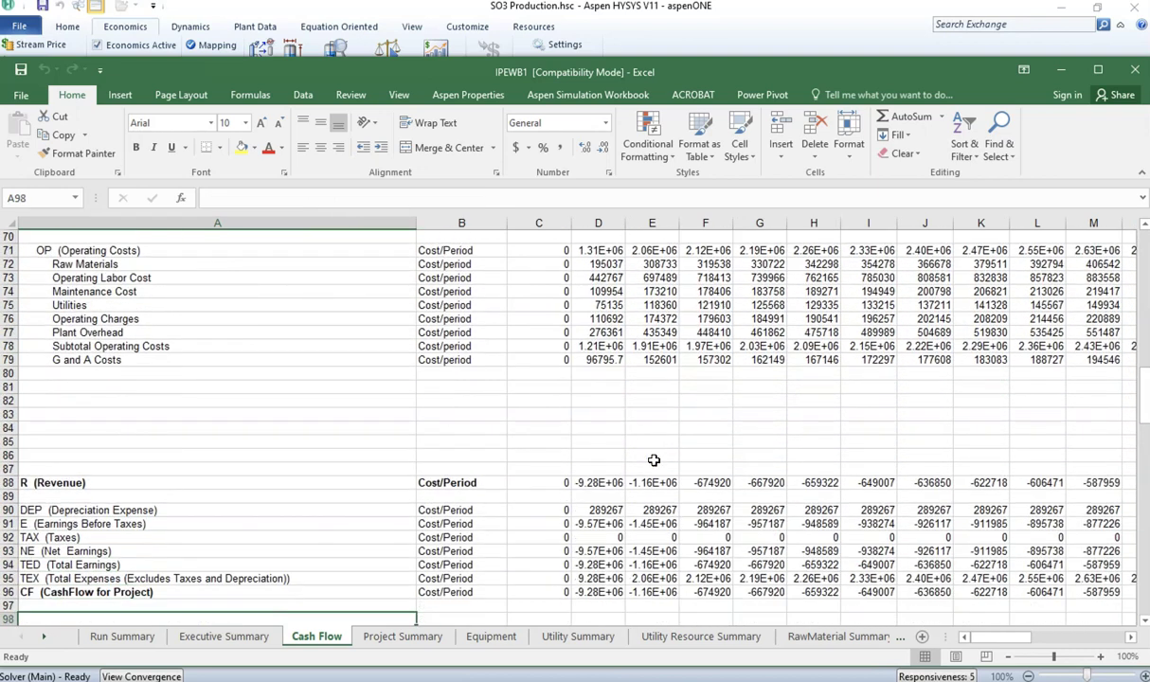
key("Down")
key("Down")
key("Down")
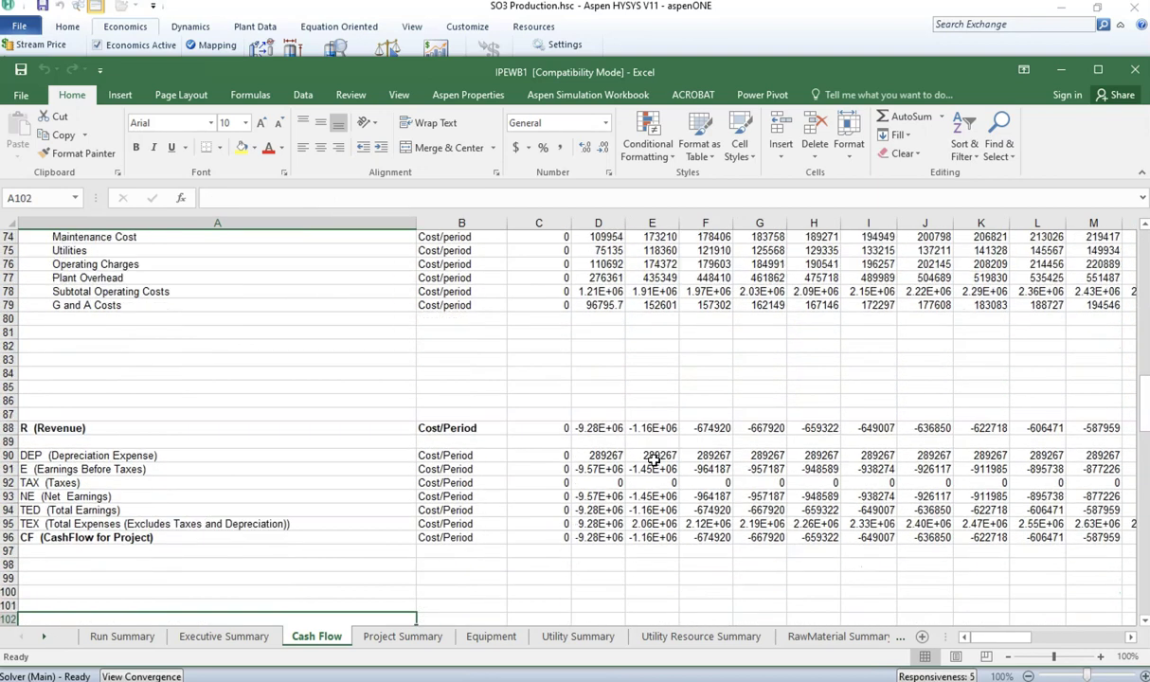
Examine the revenue values per period, looking ahead briefly at the present value and rate of return rows
left_click(595, 417)
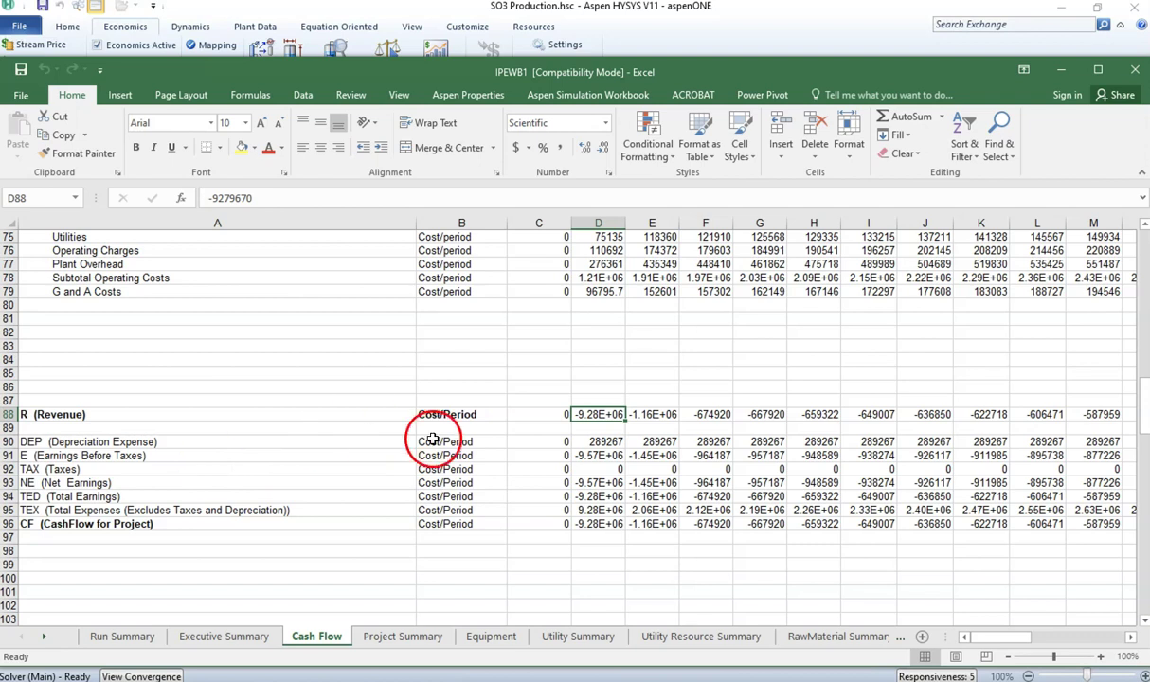
scroll(558, 493, "down", 1)
scroll(571, 505, "down", 5)
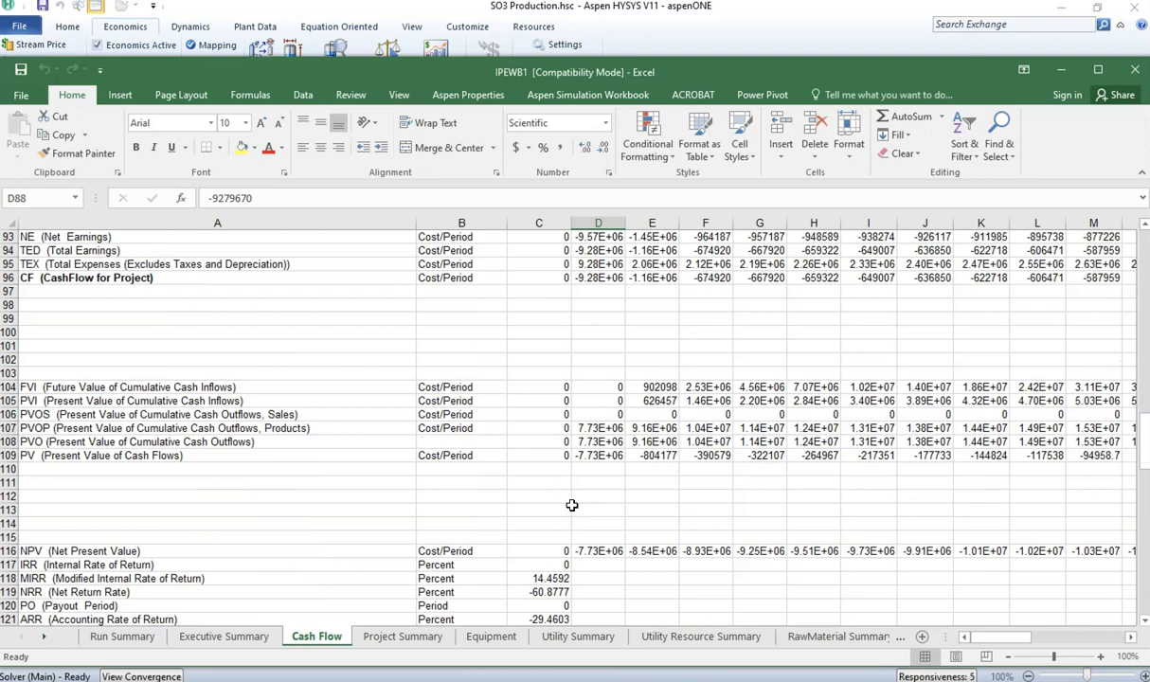
scroll(571, 505, "down", 1)
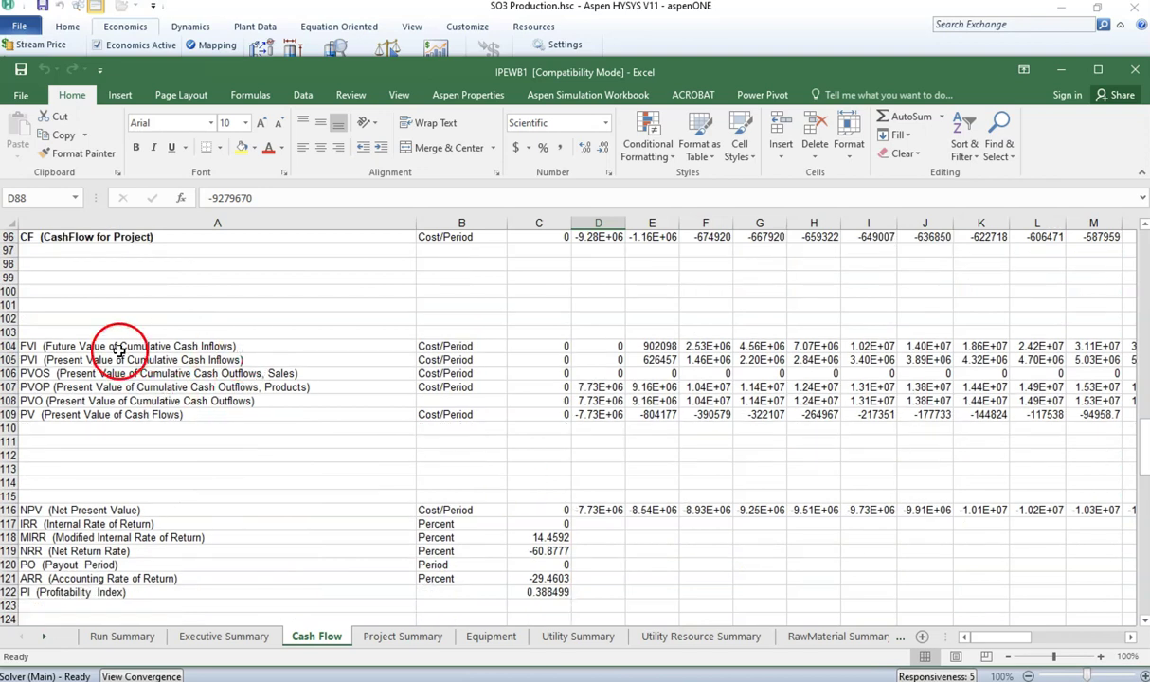
scroll(349, 395, "up", 7)
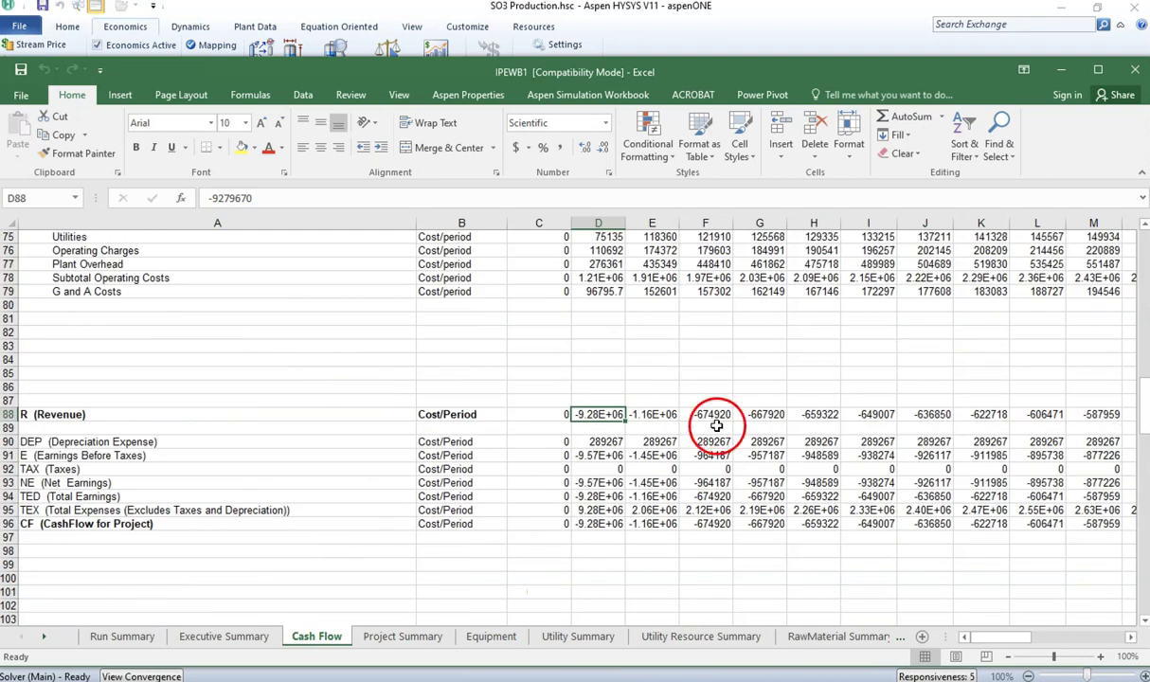
left_click(809, 414)
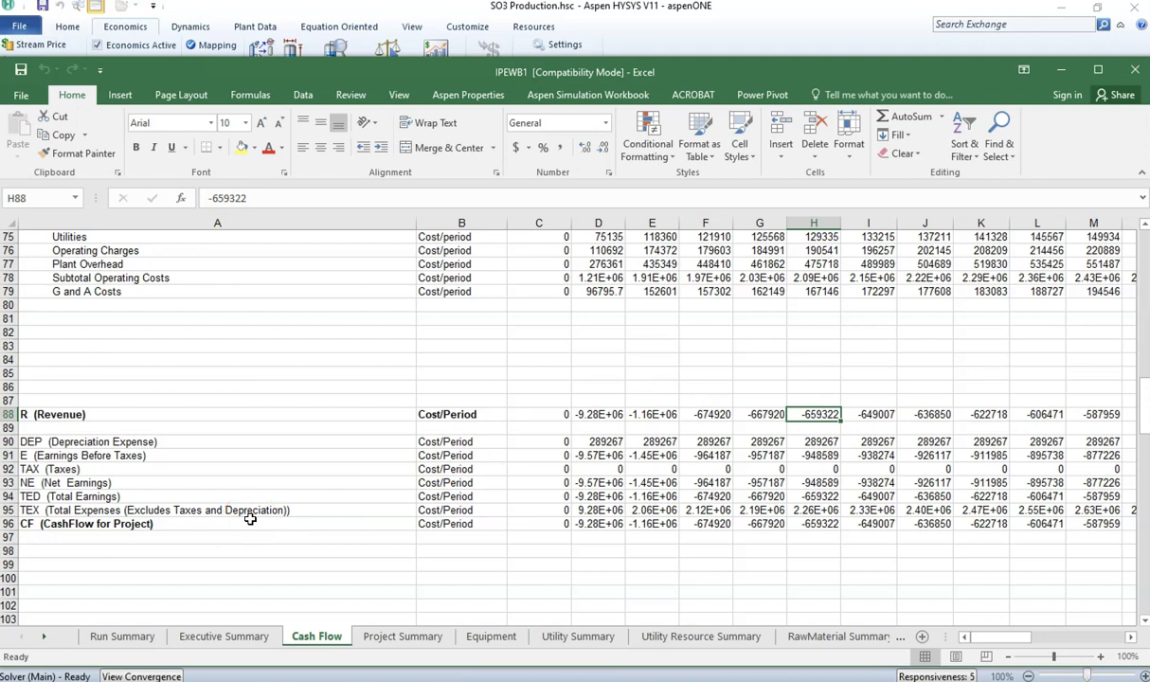
Review the project cash flow, cumulative inflow and outflow values and net present value down to the start of the Analysis section
key("Down")
key("Down")
key("Down")
key("Down")
key("Down")
key("Down")
key("Down")
key("Down")
key("Down")
key("Down")
key("Down")
key("Down")
key("Down")
key("Down")
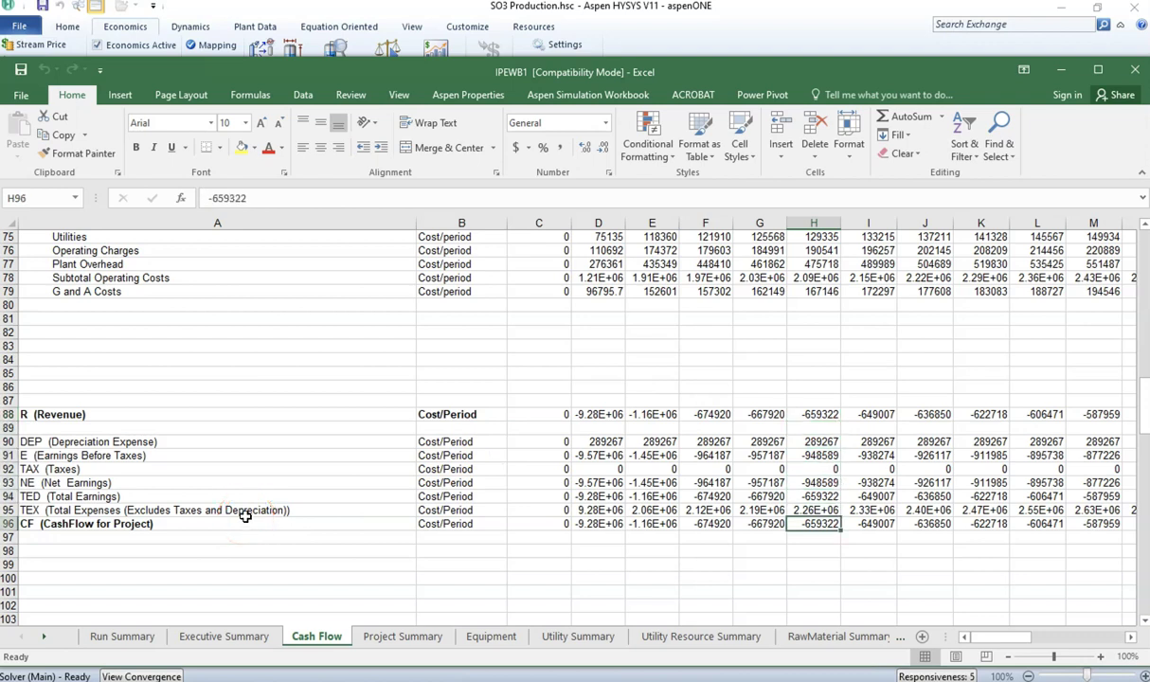
key("Down")
key("Down")
key("Down")
key("Down")
key("Down")
key("Down")
key("Down")
key("Down")
key("Down")
key("Down")
key("Down")
key("Down")
key("Down")
key("Down")
key("Down")
key("Down")
key("Down")
key("Down")
key("Down")
key("Down")
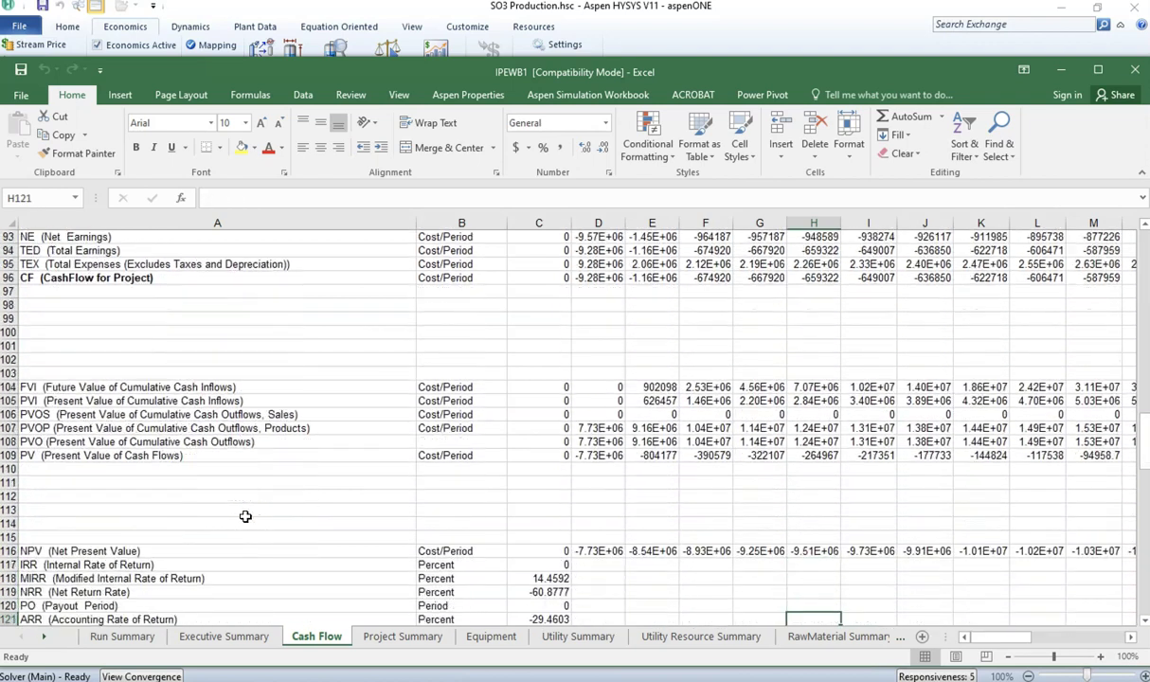
key("Down")
key("Down")
key("Down")
key("Down")
key("Down")
key("Down")
key("Down")
key("Down")
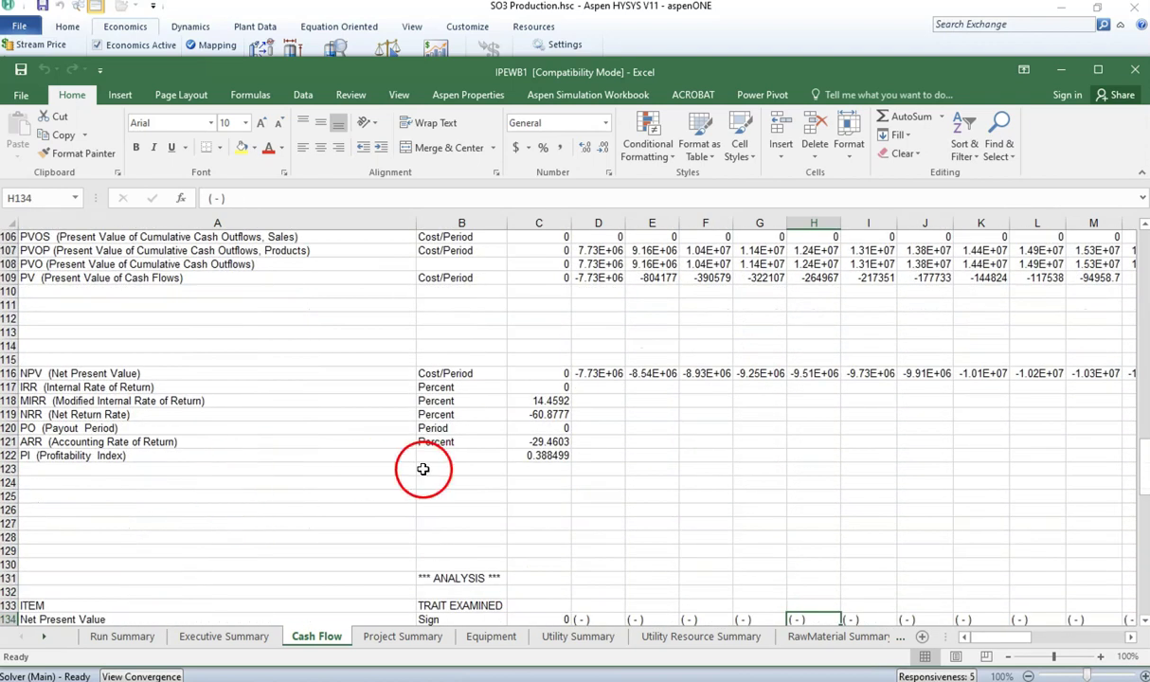
Check the profitability index, payout period, rates of return and internal rate of return of the project
left_click(544, 455)
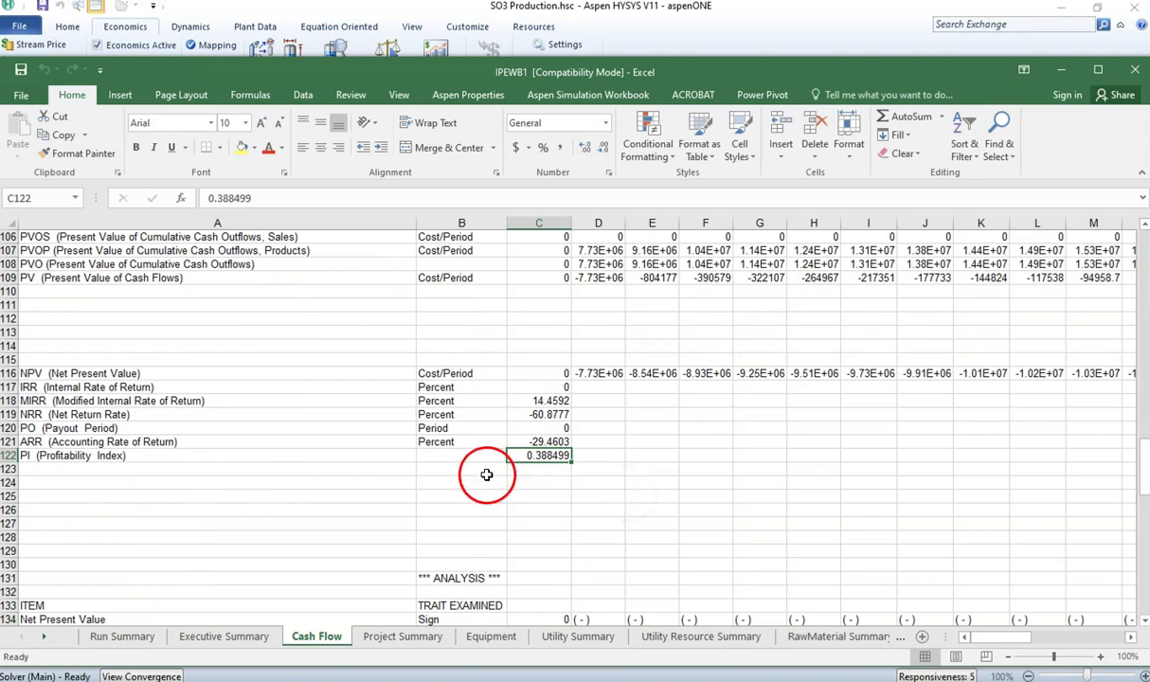
left_click(553, 428)
key("Up")
key("Up")
key("Up")
key("Up")
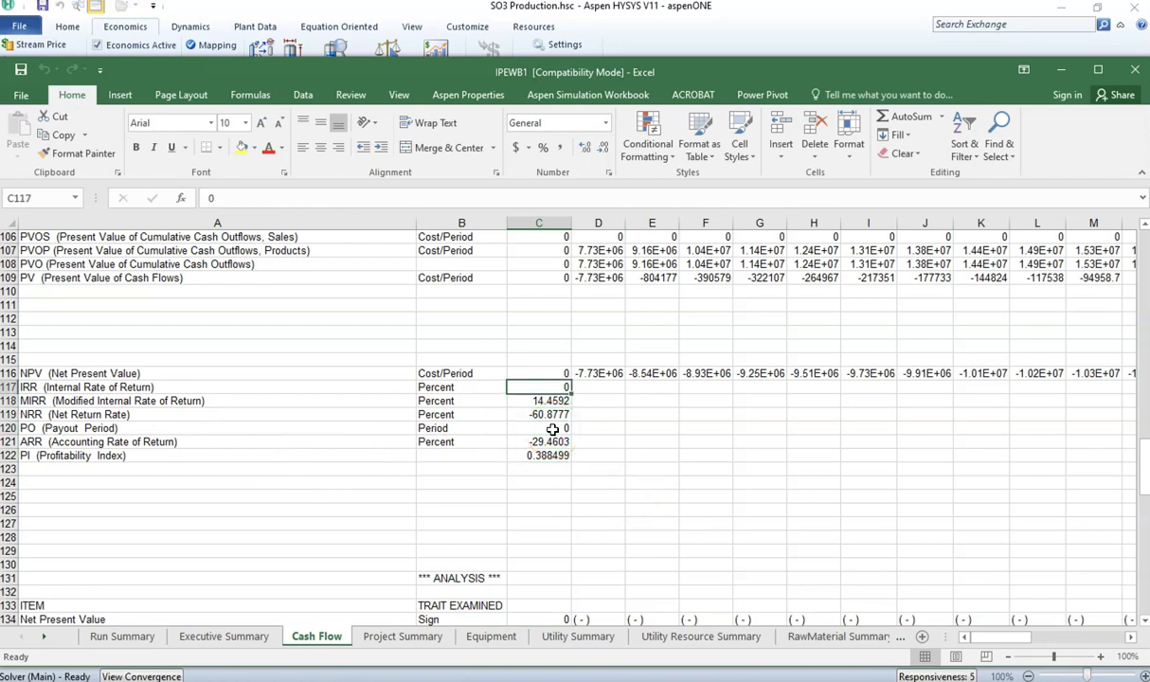
Review the Analysis section below the profitability results, covering the trait signs per item and the start of the comments
key("Down")
key("Down")
key("Down")
key("Down")
key("Down")
key("Down")
key("Down")
key("Down")
key("Down")
key("Down")
key("Down")
key("Down")
key("Down")
key("Down")
key("Down")
key("Down")
key("Down")
key("Down")
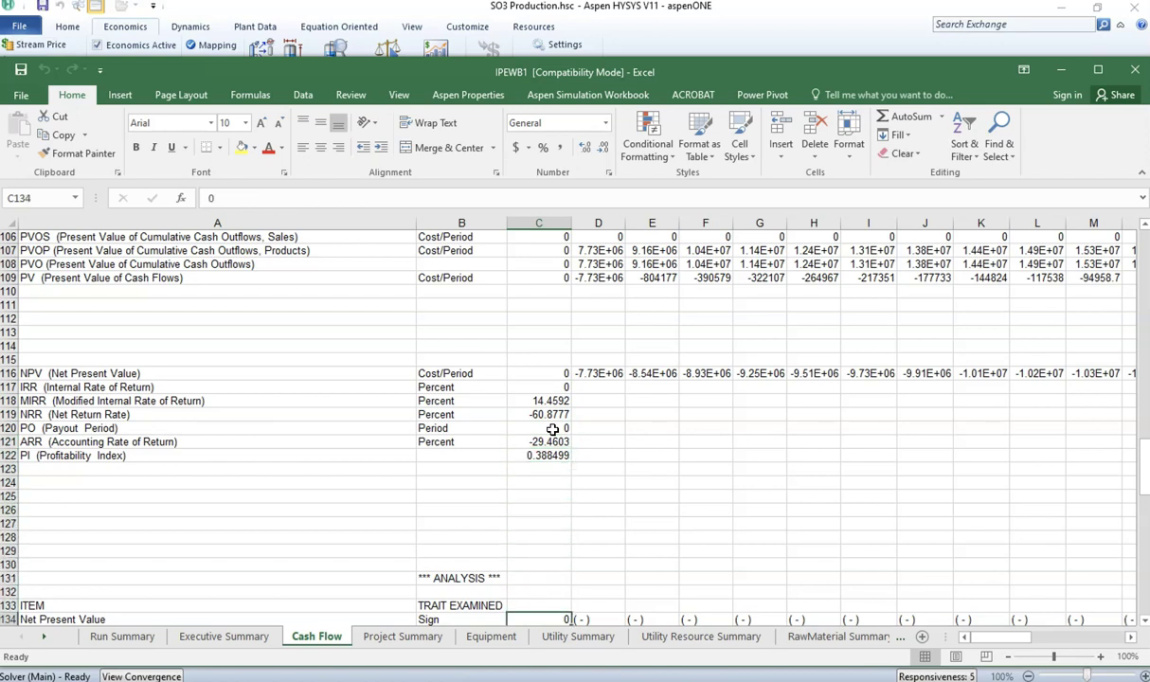
key("Down")
key("Down")
key("Down")
key("Down")
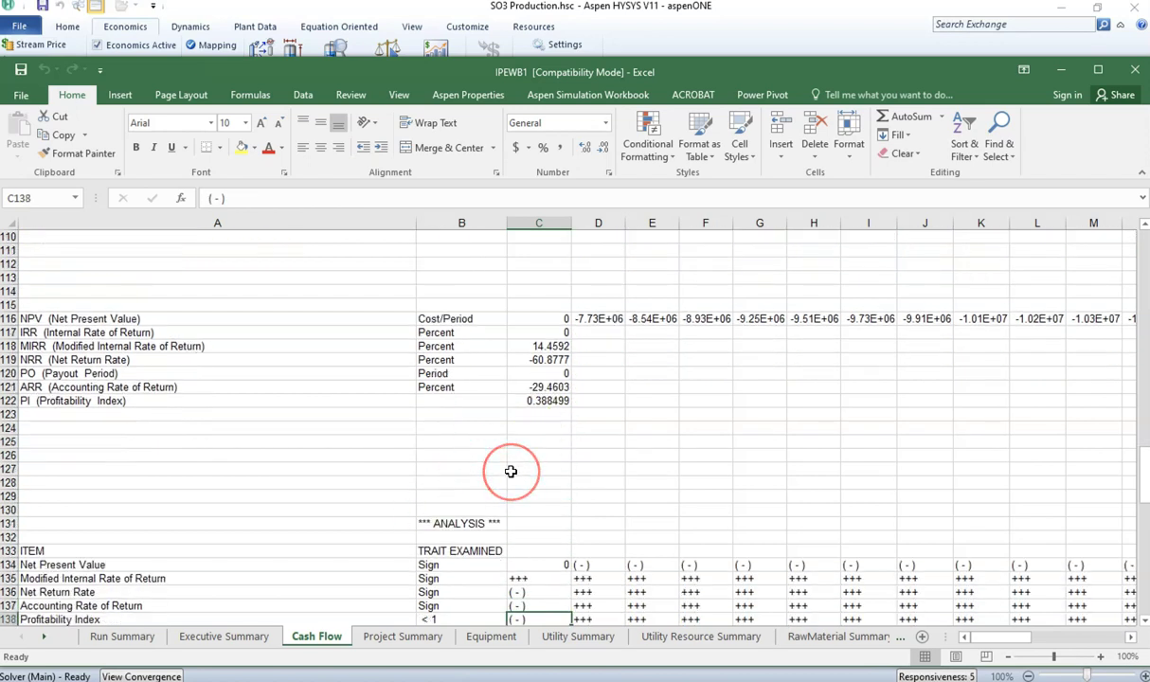
key("Down")
key("Down")
key("Down")
key("Down")
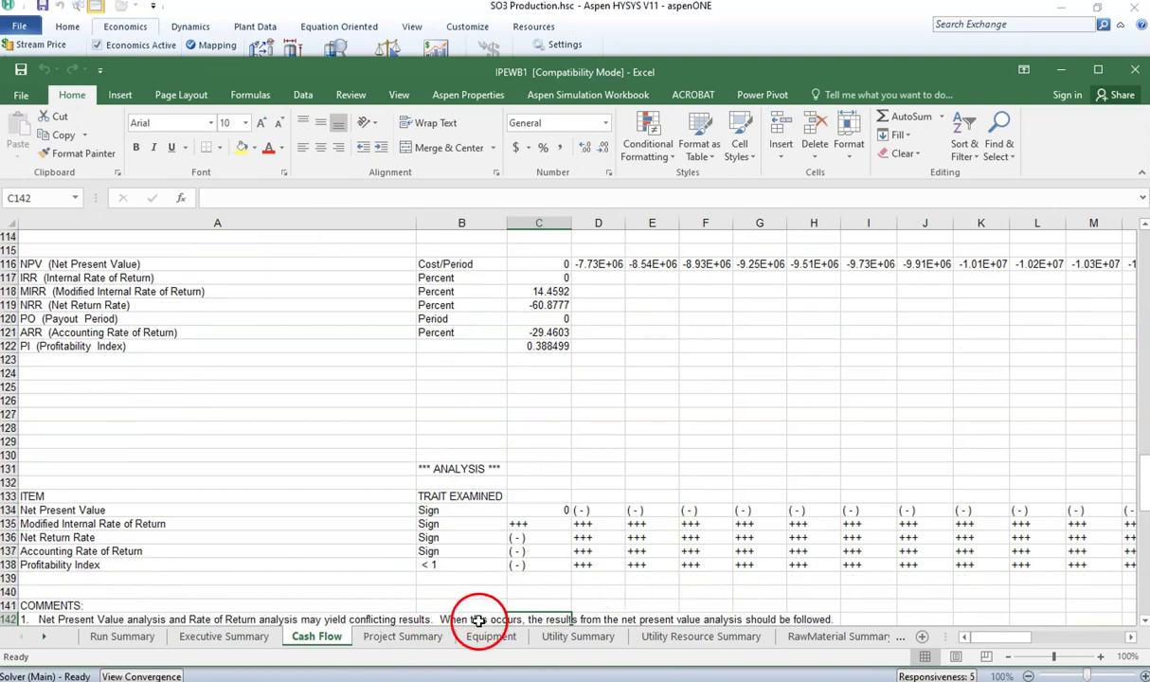
Look through the Project Summary, Equipment, Utility Summary, Utility Resource Summary, RawMaterial Summary and Product Summary sheets
left_click(400, 637)
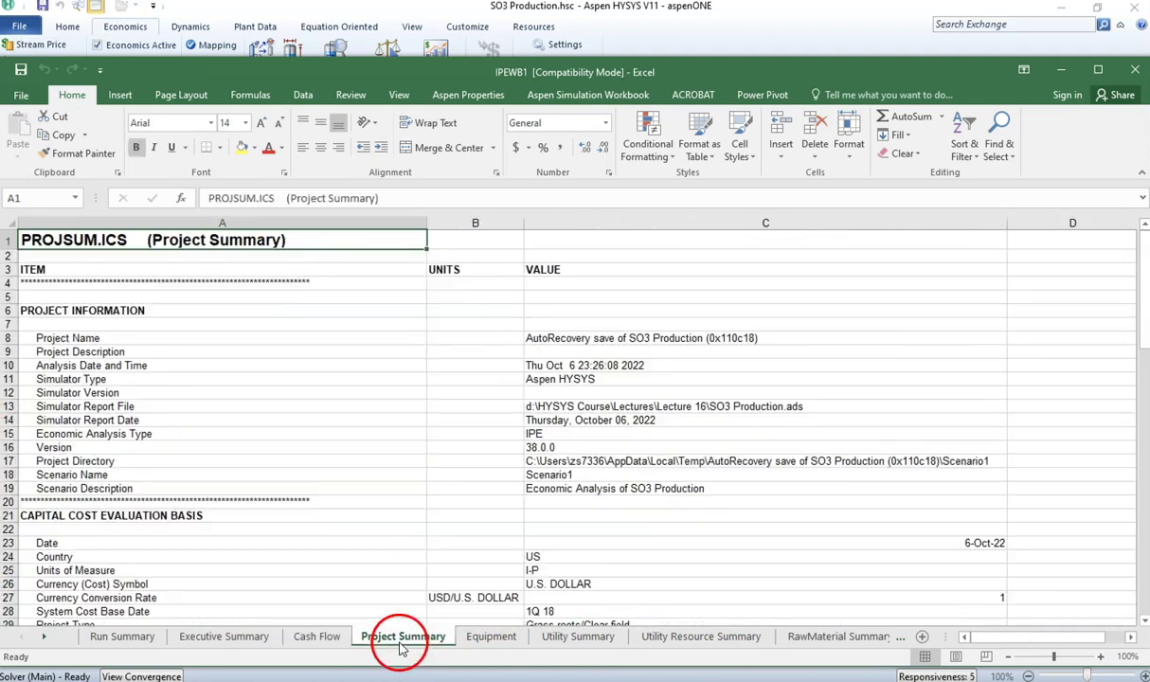
left_click(478, 637)
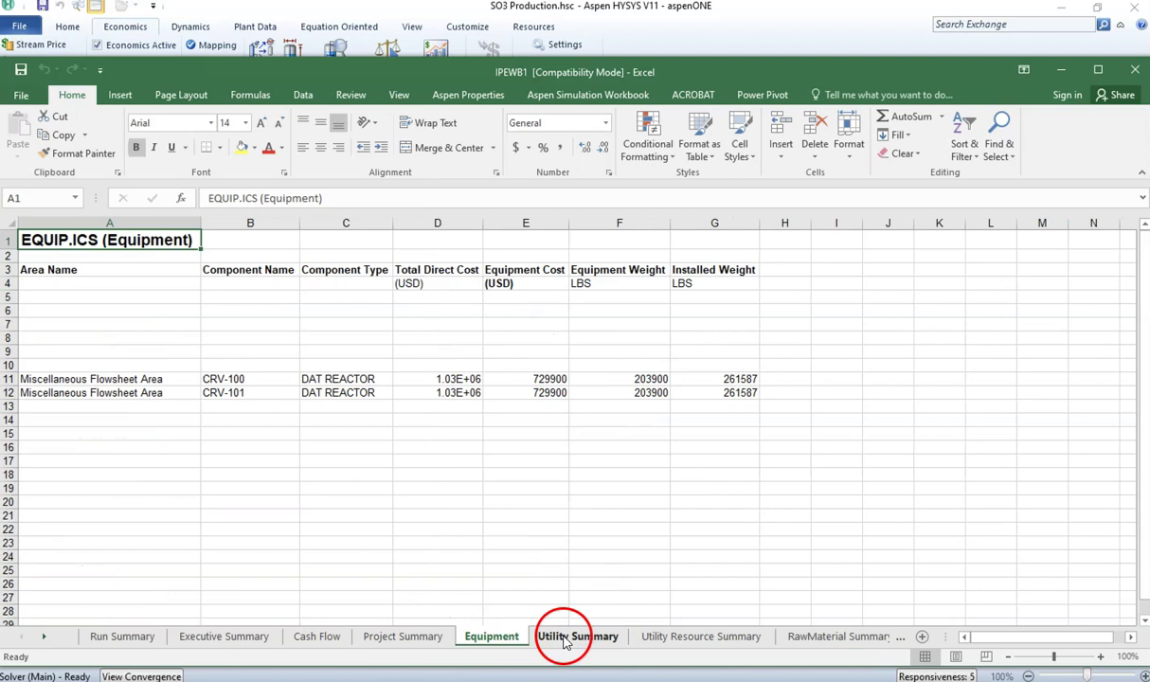
left_click(564, 638)
left_click(719, 637)
left_click(801, 638)
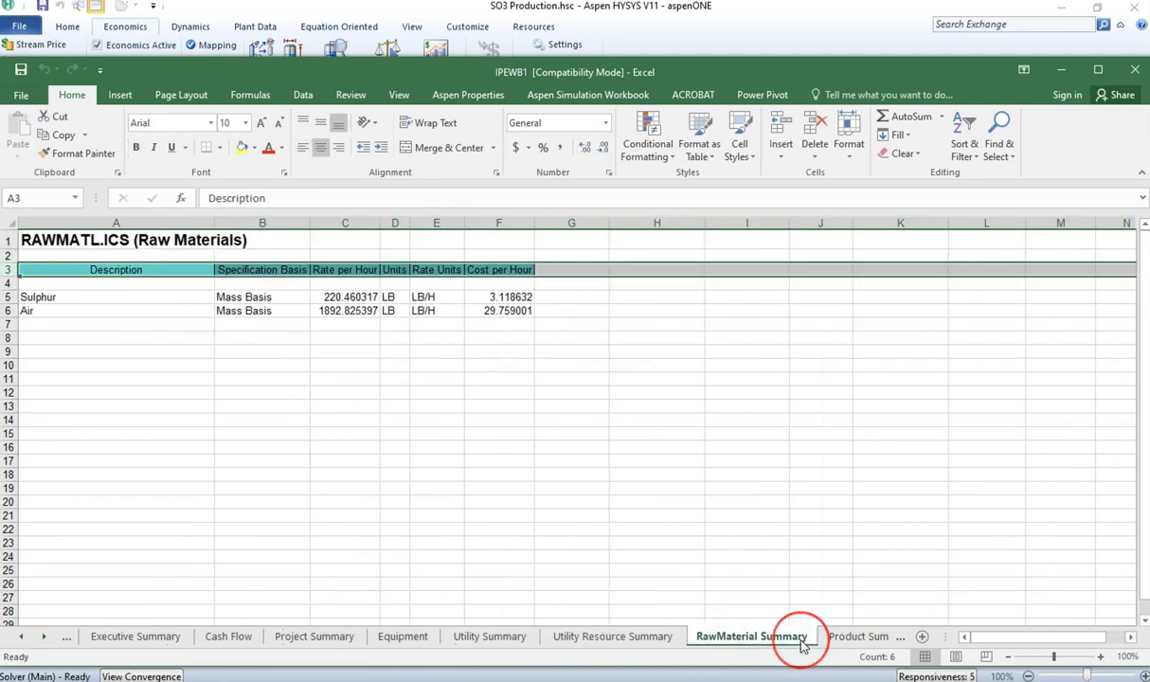
left_click(845, 638)
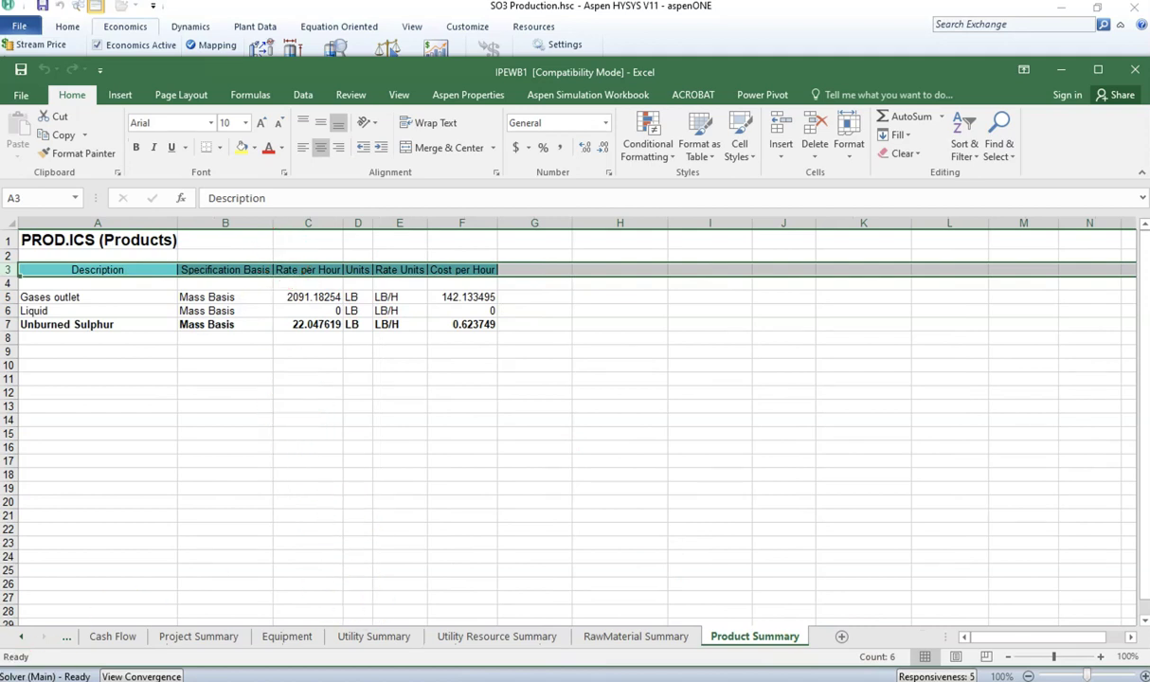
Launch Aspen Process Economic Analyzer from the Aspen Economic Evaluation programs and dismiss the product registration window
key("super")
scroll(145, 556, "down", 1)
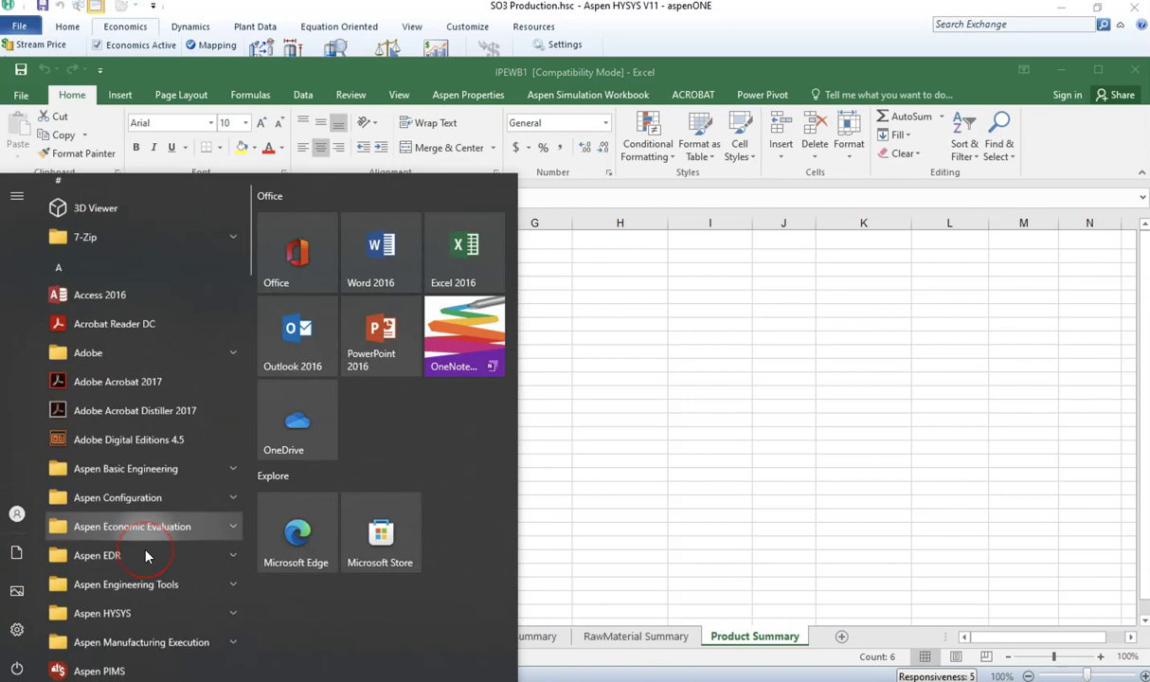
scroll(146, 550, "down", 1)
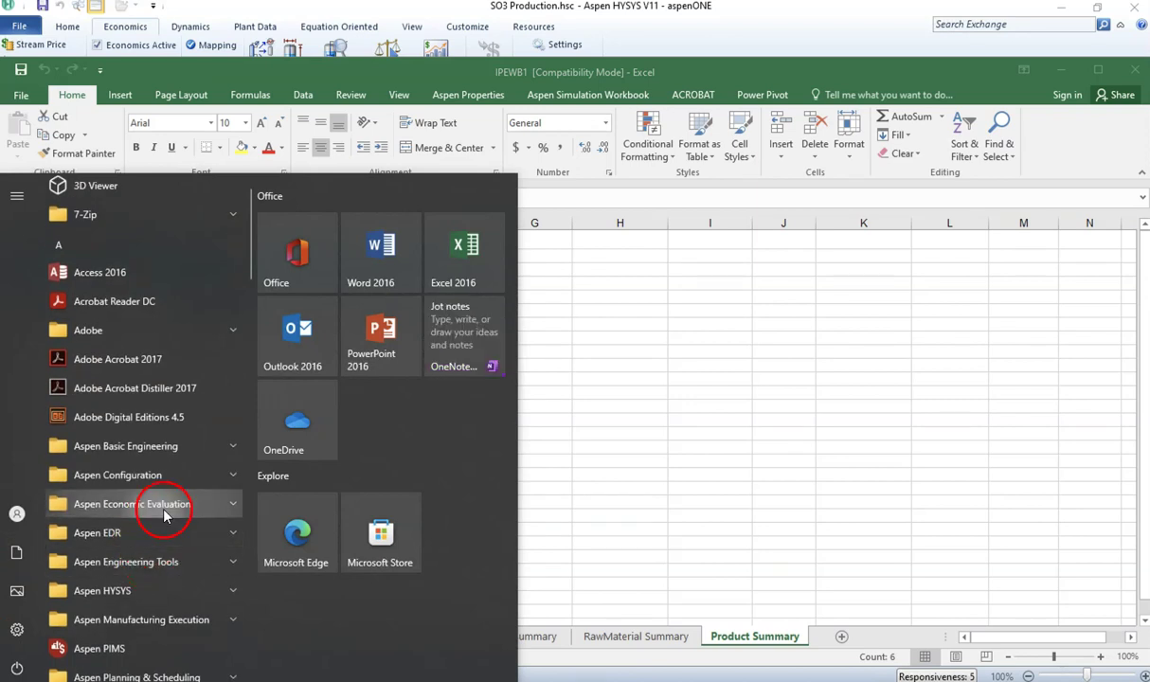
left_click(104, 504)
left_click(142, 607)
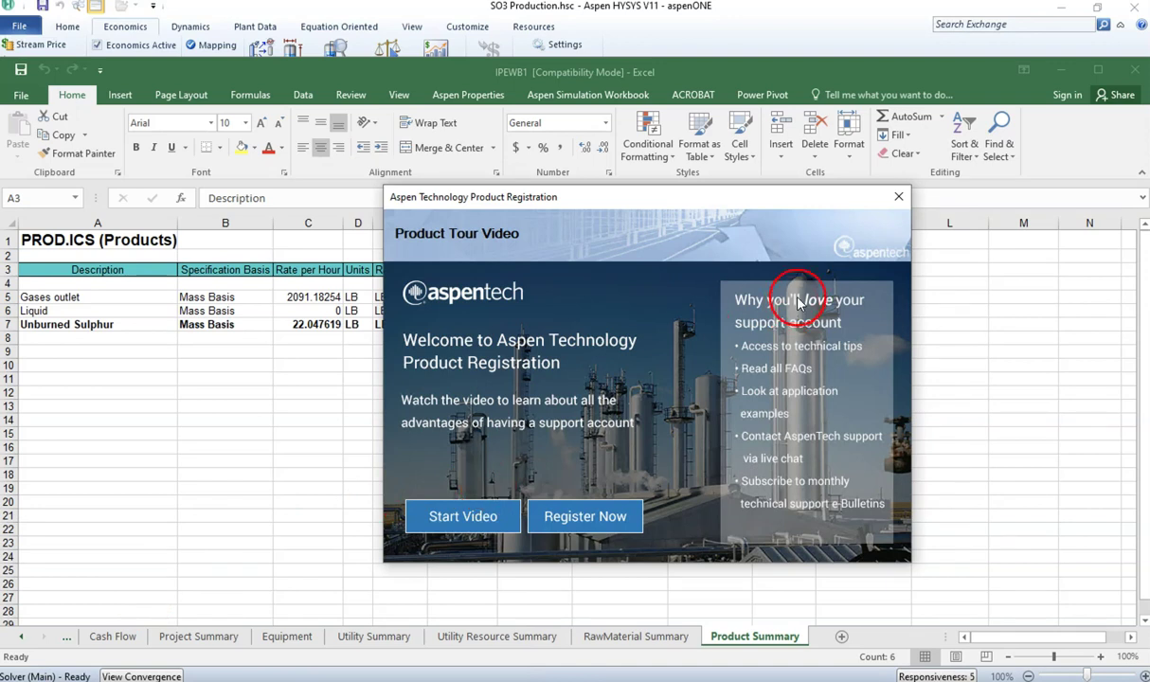
left_click(900, 197)
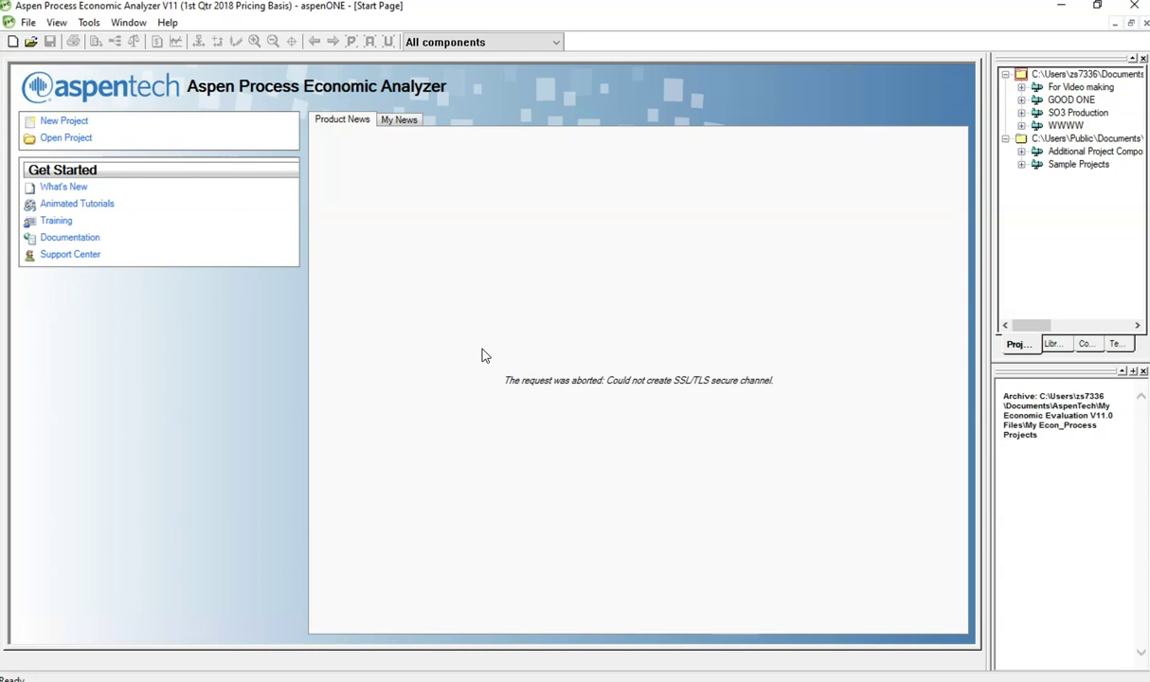
Create a new project over the existing SO3 Production, with description SO3 Production and IP units, keeping the default input unit specifications
left_click(73, 124)
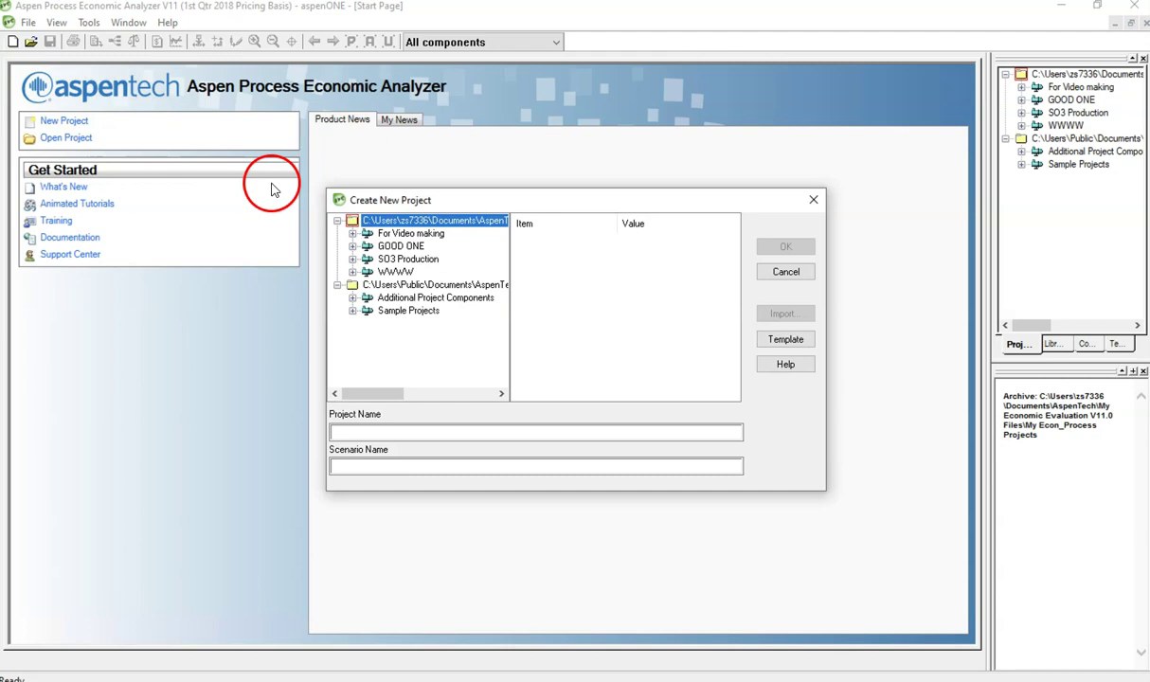
left_click(419, 260)
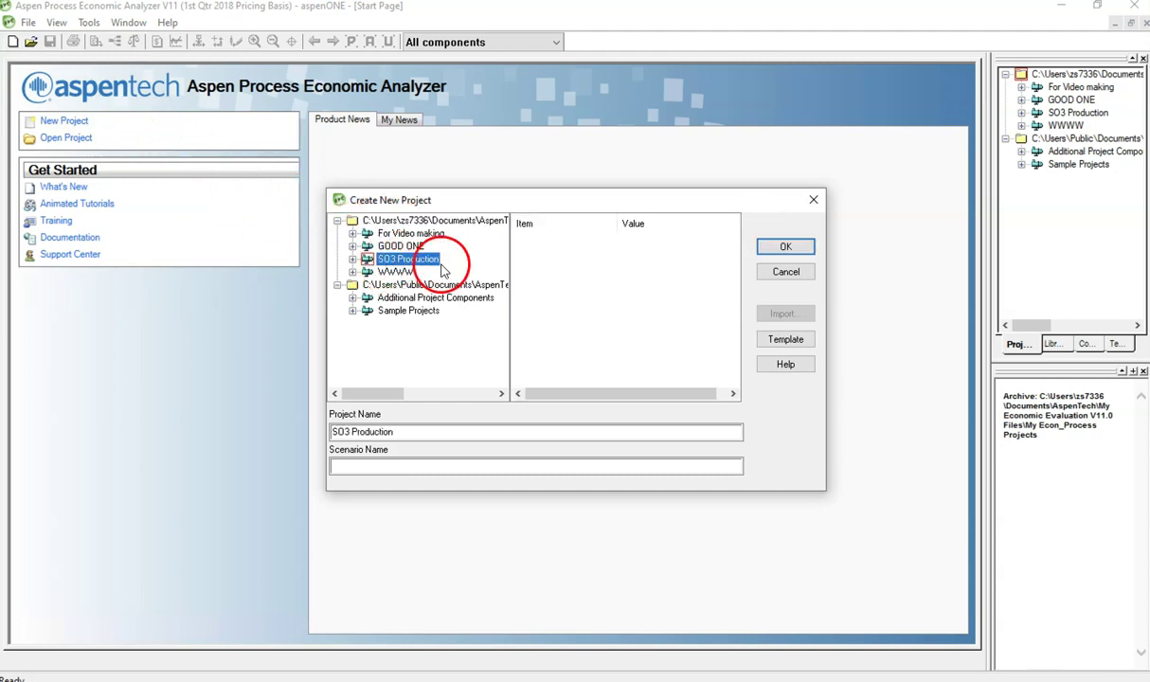
left_click(778, 248)
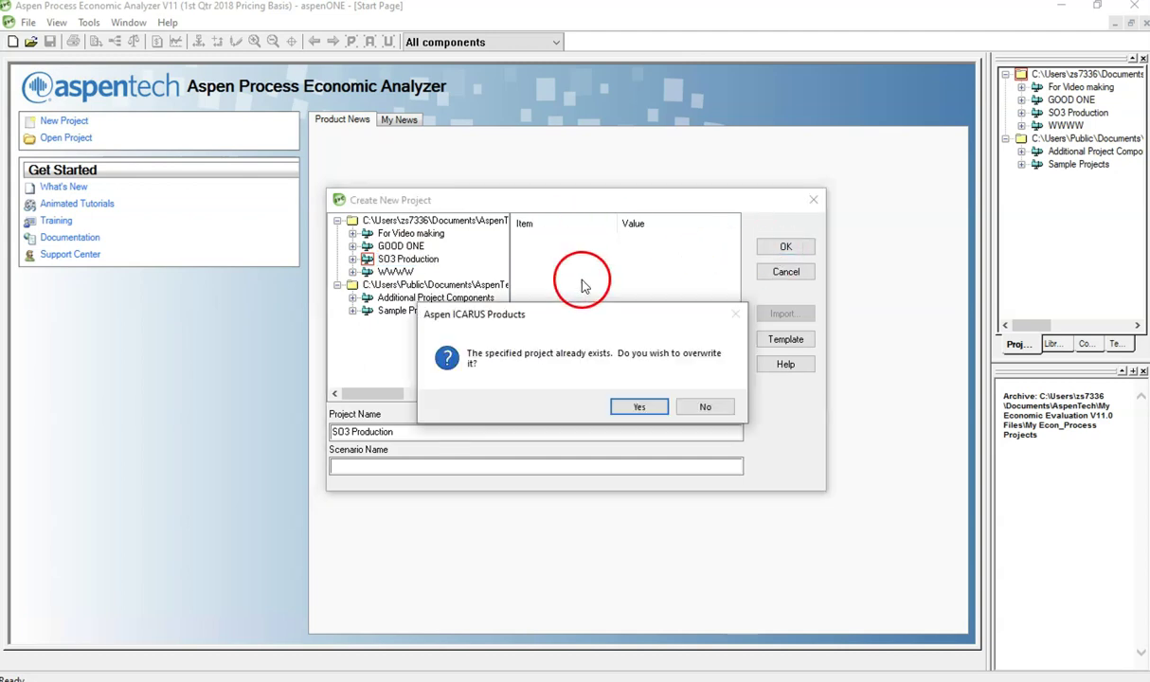
left_click(639, 409)
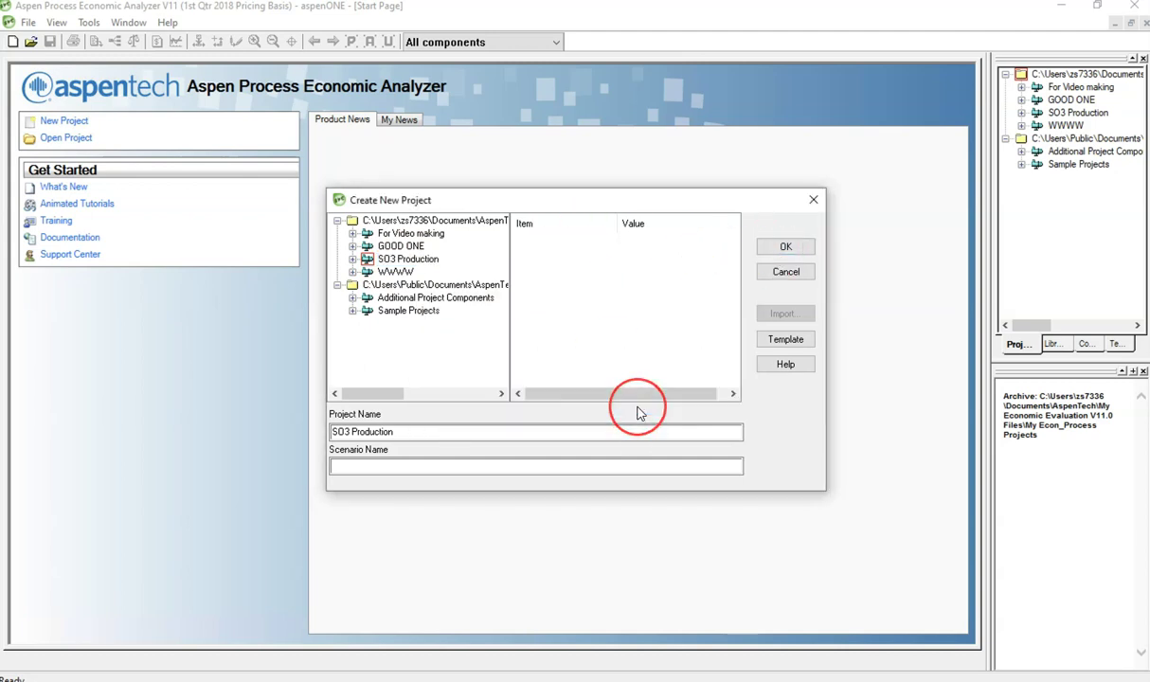
left_click(427, 339)
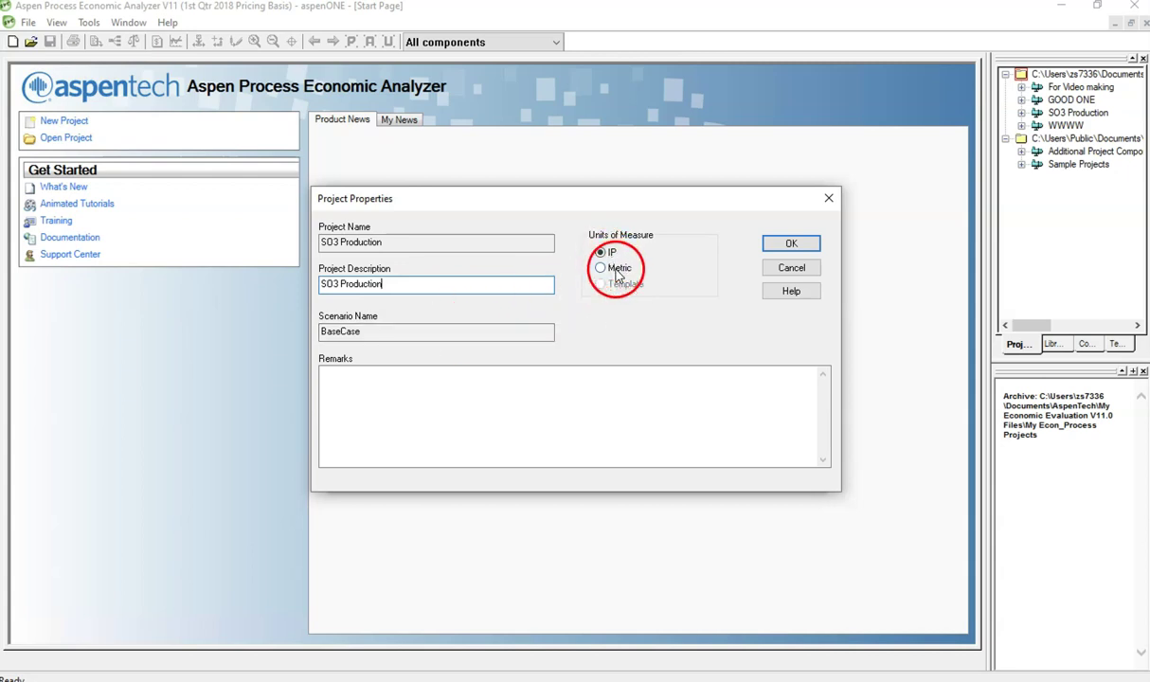
left_click(780, 246)
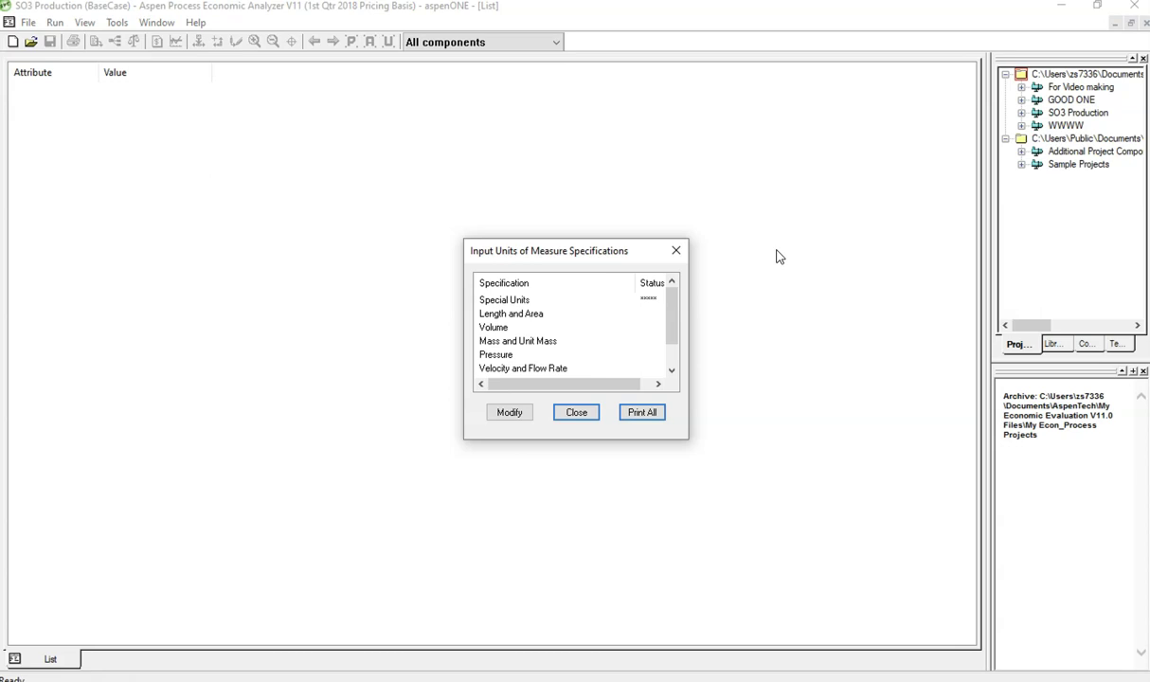
left_click(575, 410)
Set the project country base to UK in the general project data
left_click(385, 190)
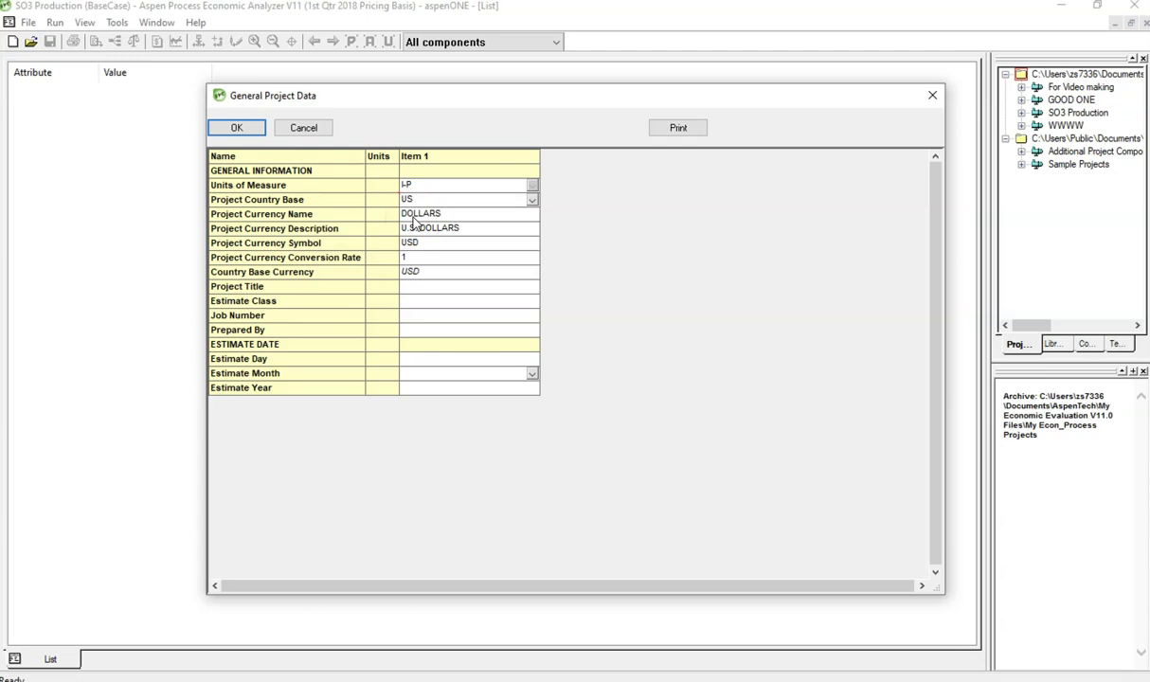
left_click(412, 214)
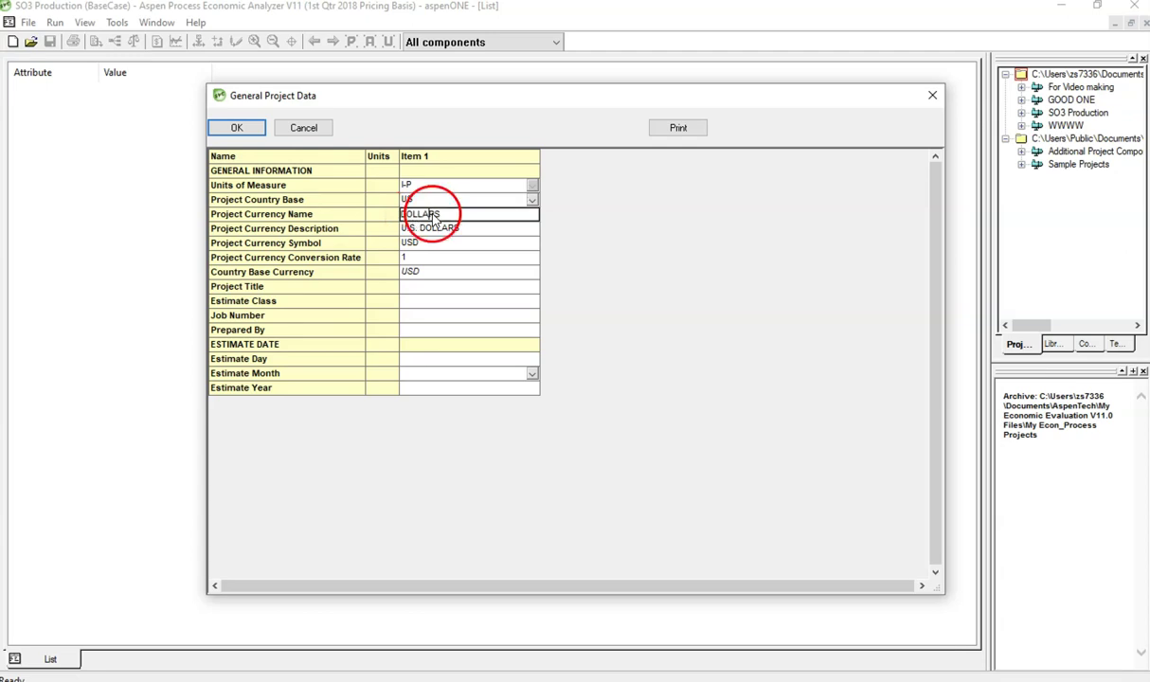
left_click(492, 210)
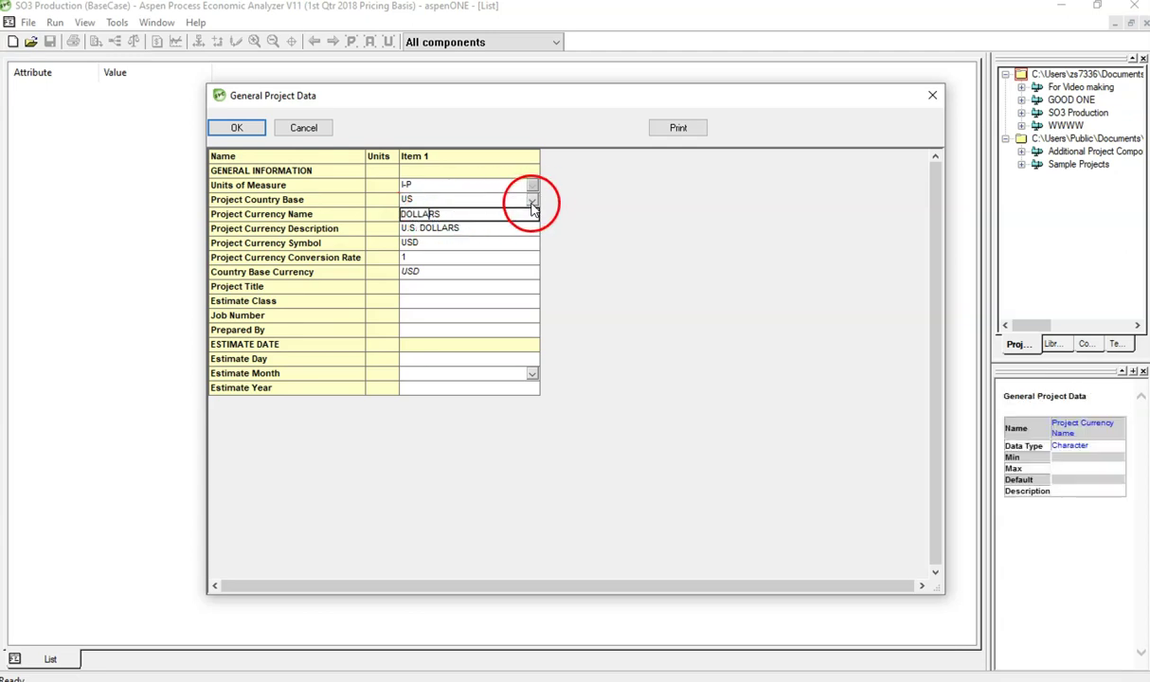
left_click(531, 203)
left_click(531, 201)
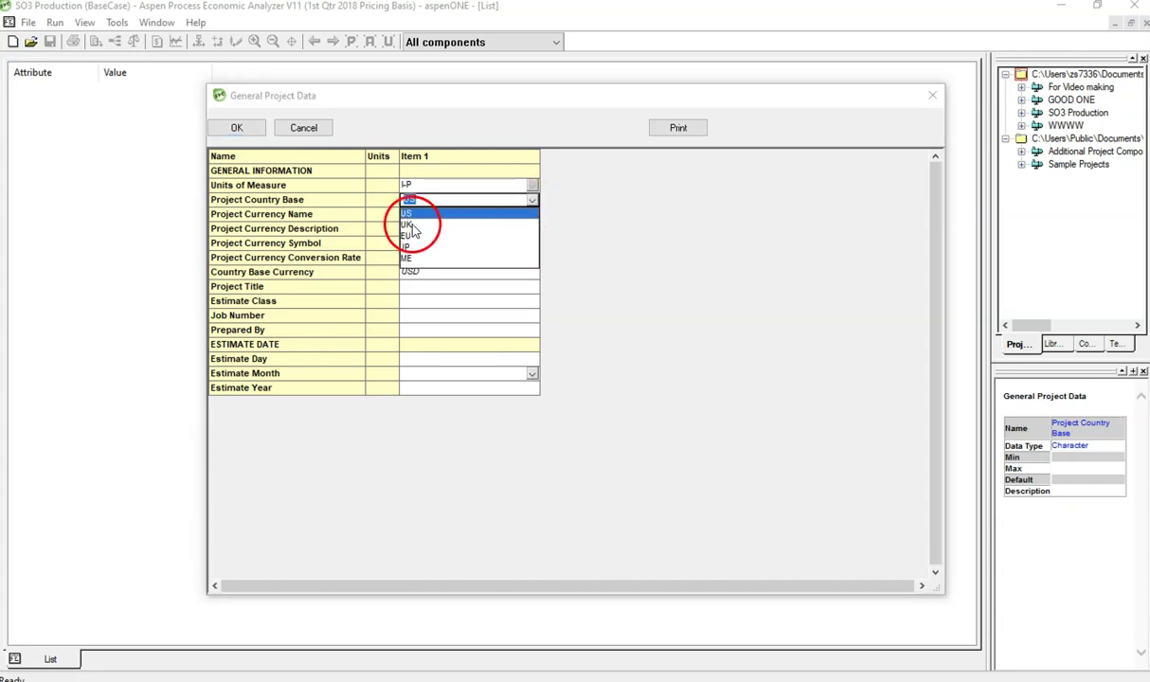
left_click(412, 230)
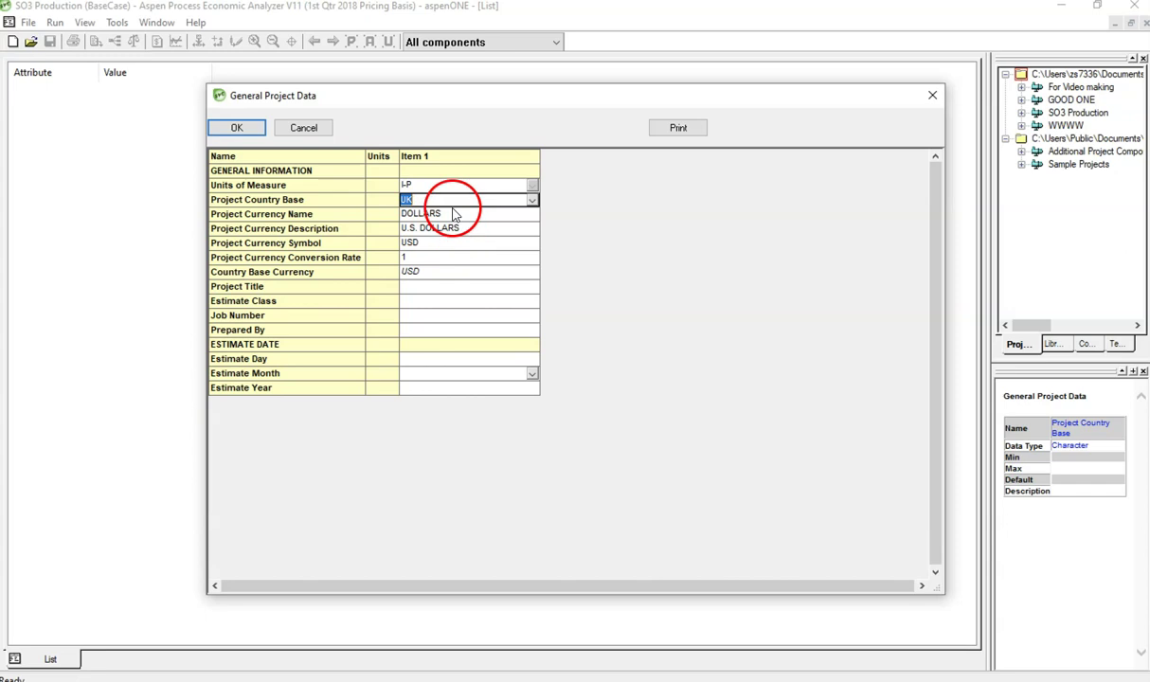
left_click(443, 217)
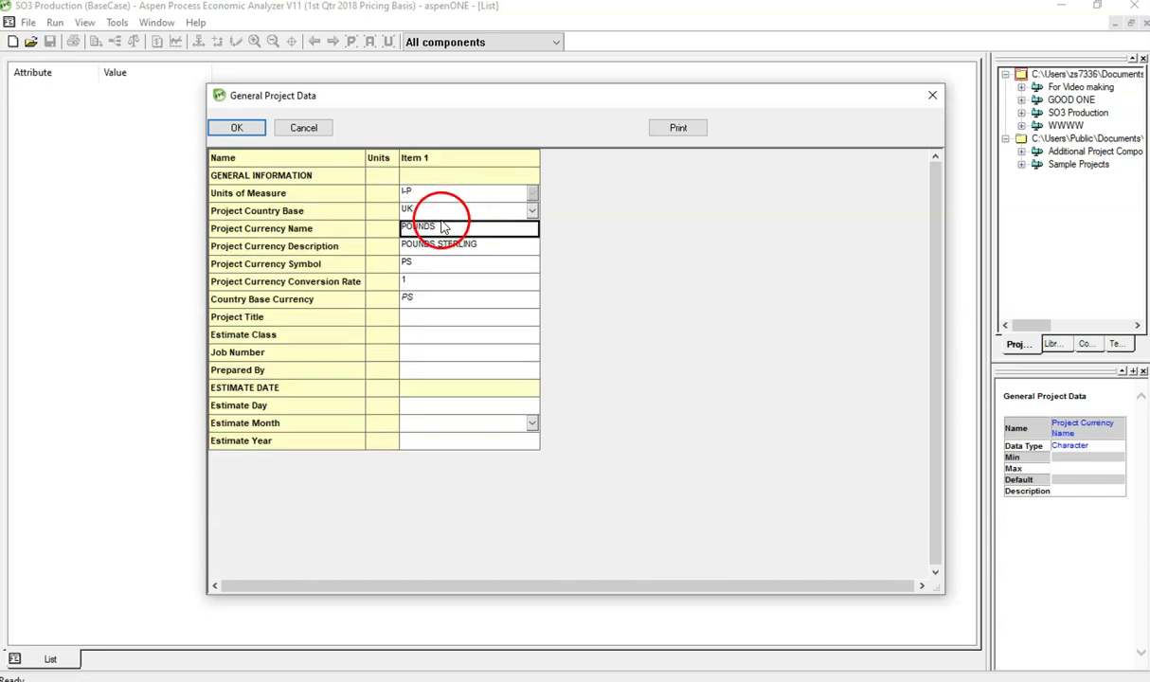
Set the project country base to JP and accept the general project data
left_click(531, 213)
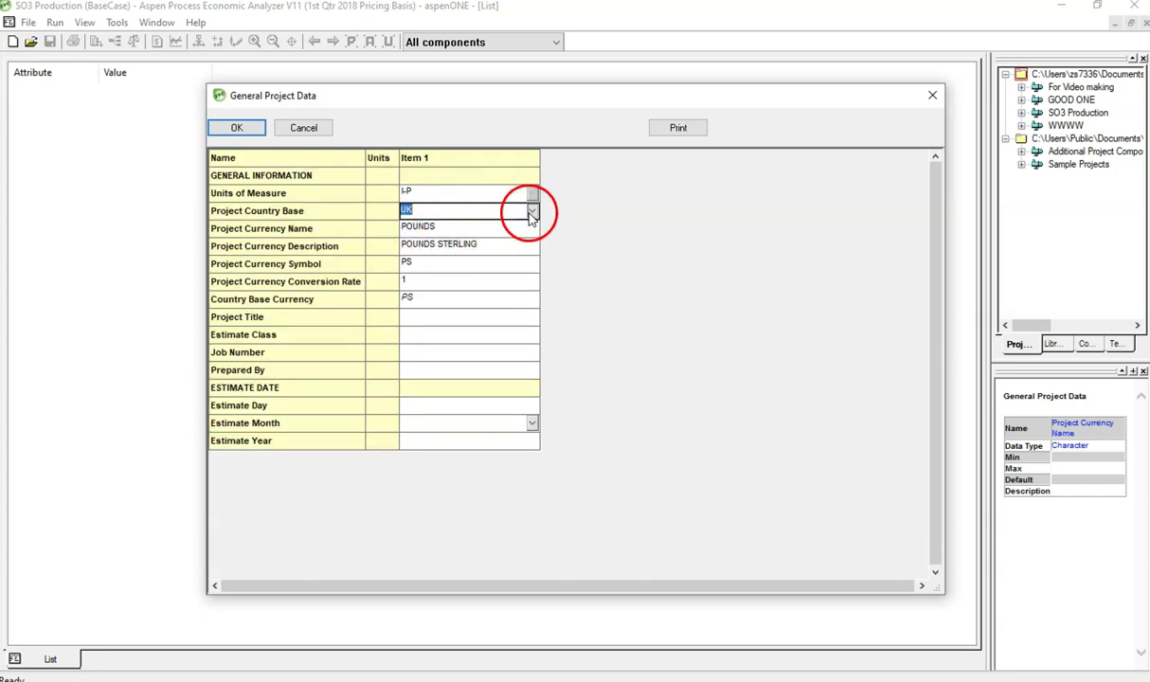
left_click(531, 216)
left_click(411, 260)
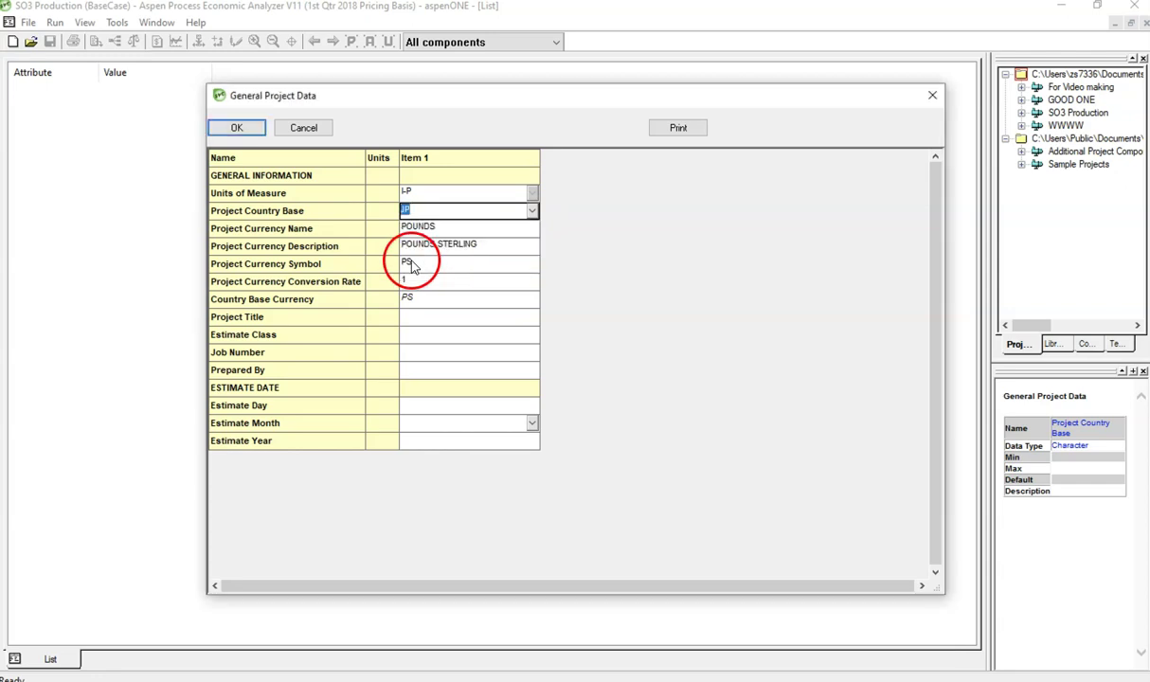
left_click(459, 233)
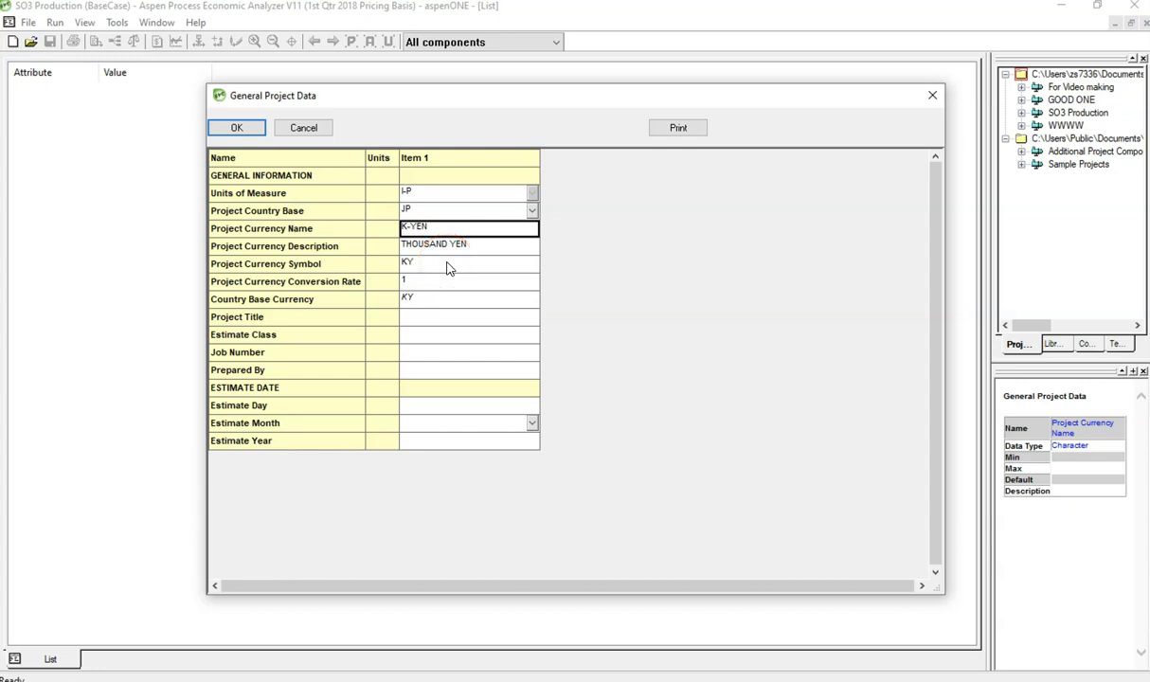
left_click(238, 128)
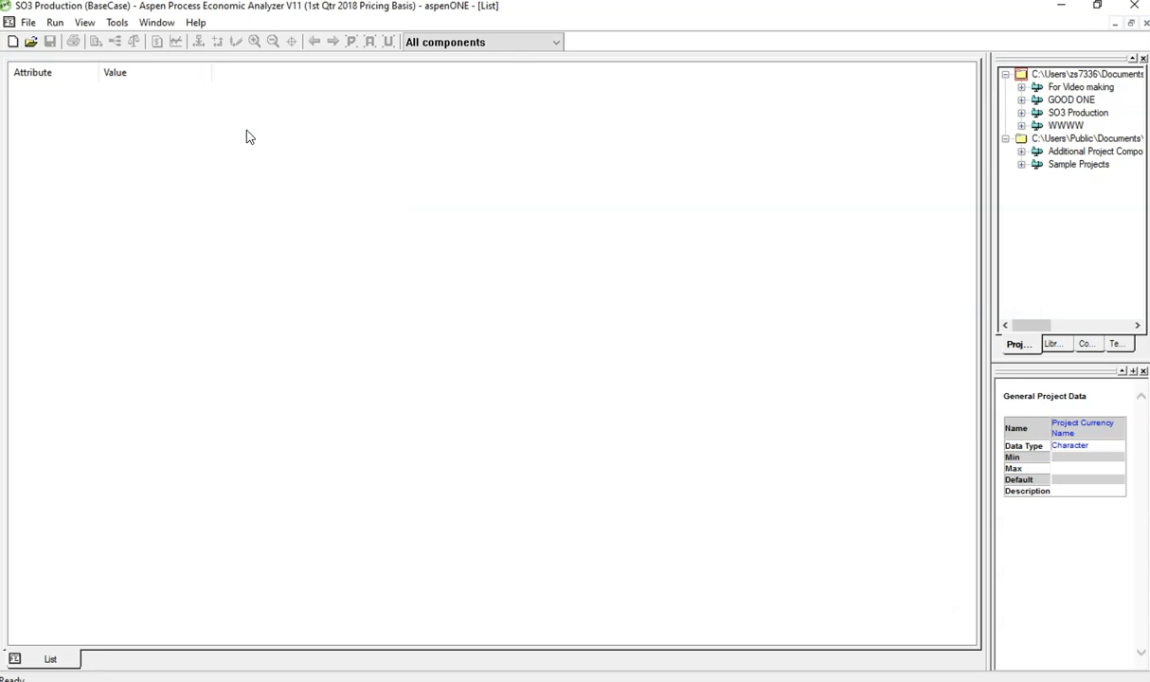
Evaluate all items of the project with CAP_REP as the report file
left_click(55, 23)
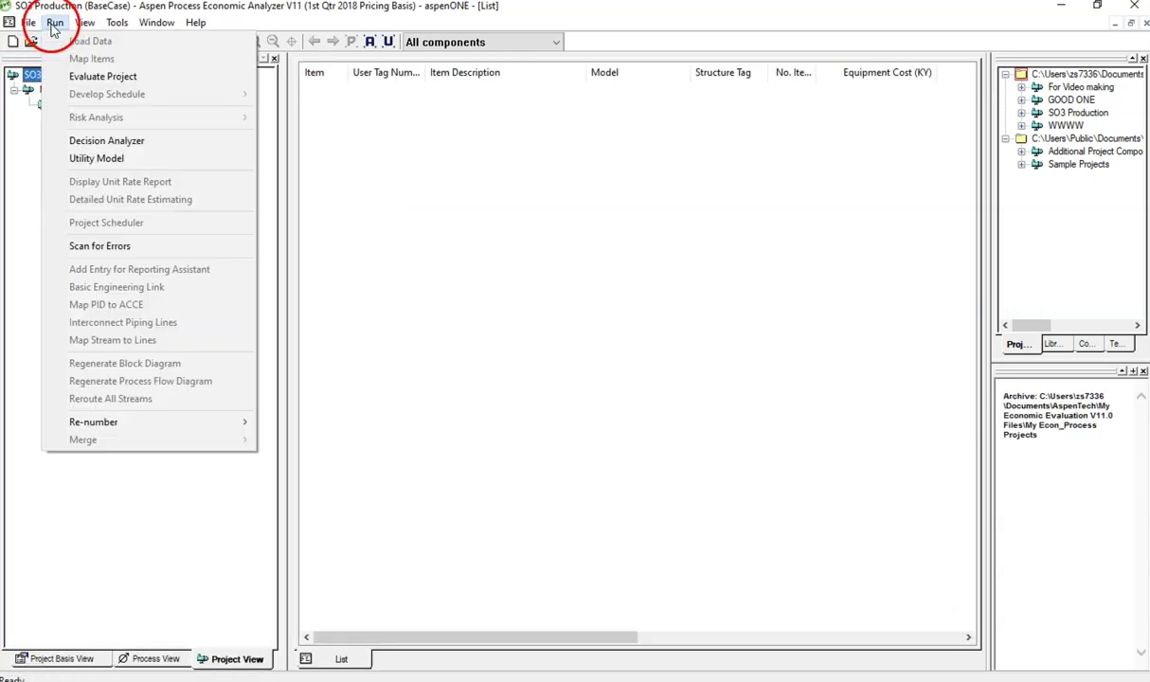
left_click(95, 77)
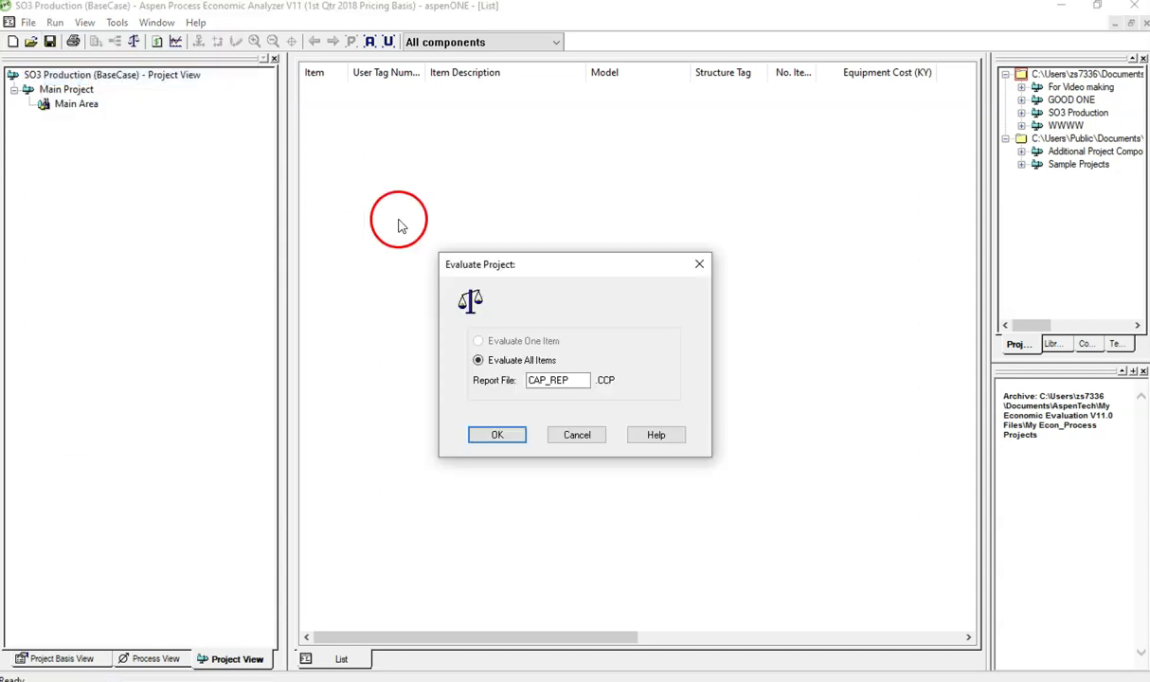
left_click(501, 434)
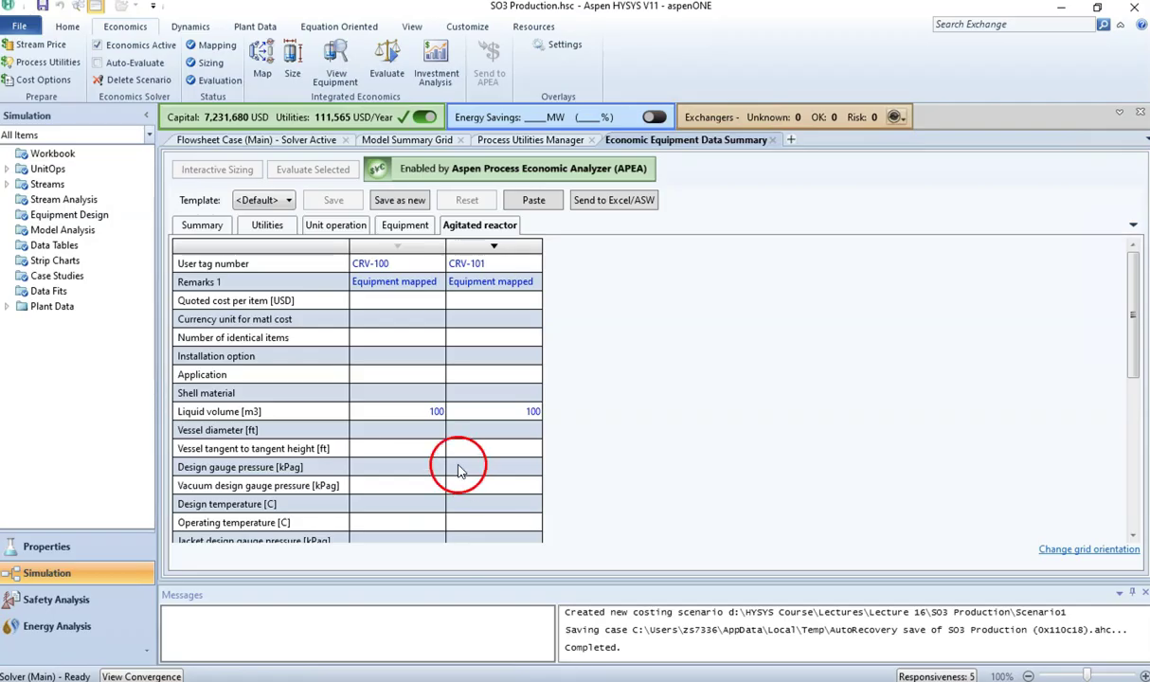
Switch back to Aspen HYSYS and review the flowsheet, the utilities costs and the economic summary
left_click(273, 142)
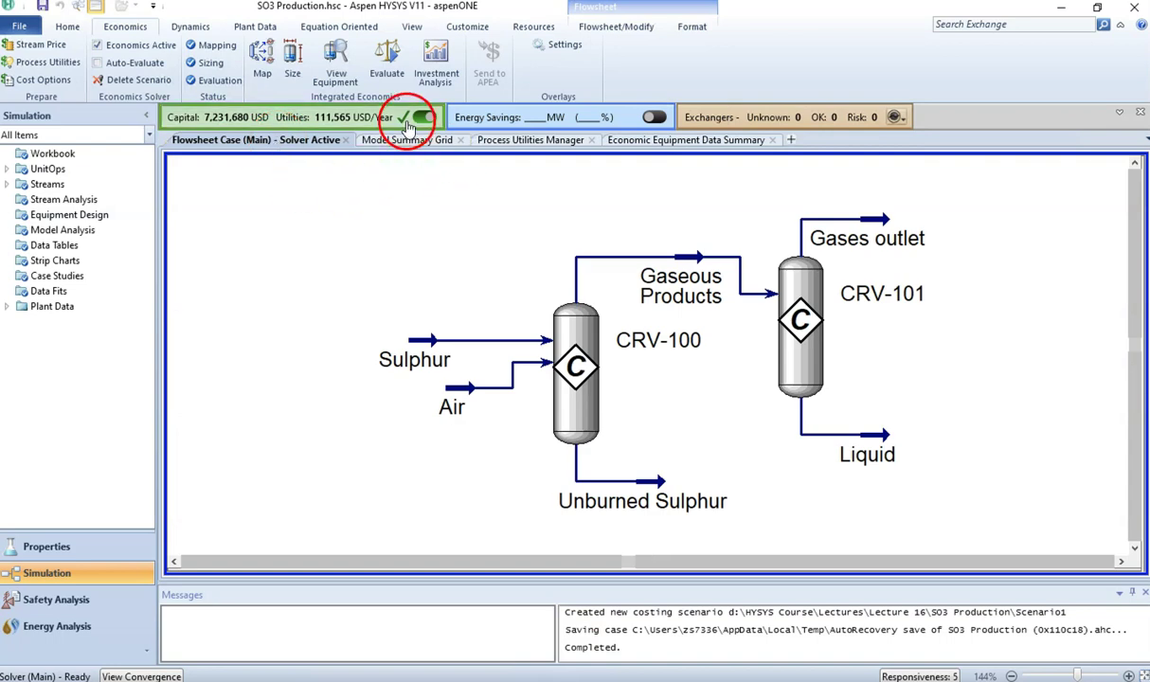
left_click(372, 119)
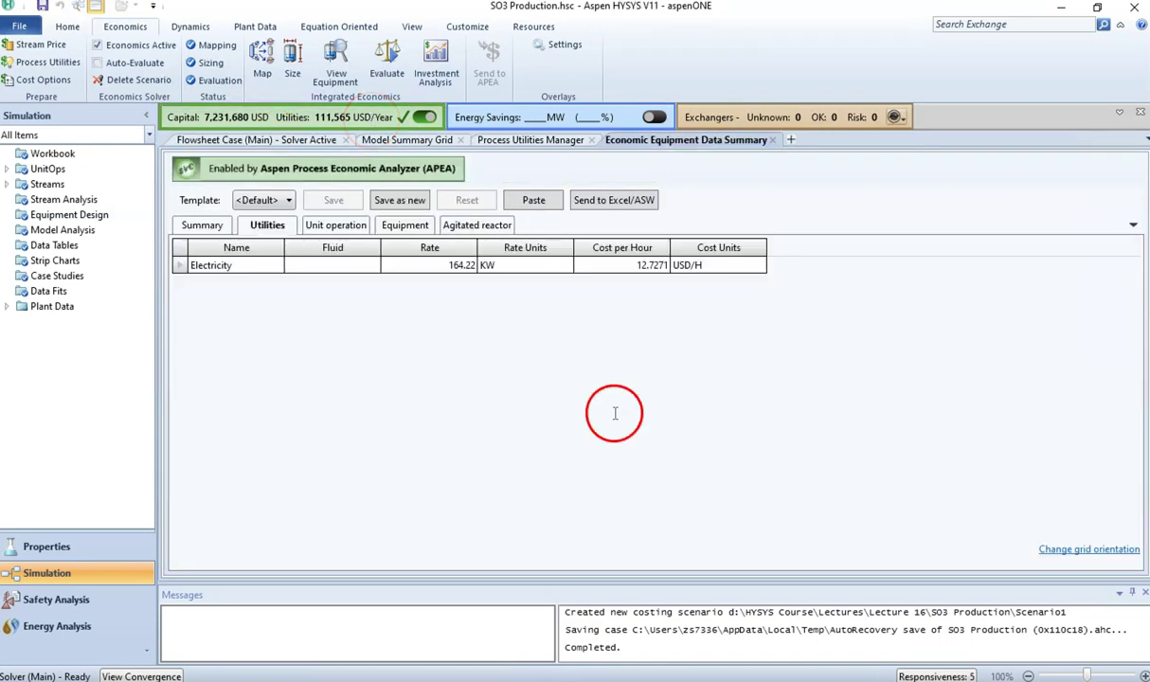
left_click(204, 226)
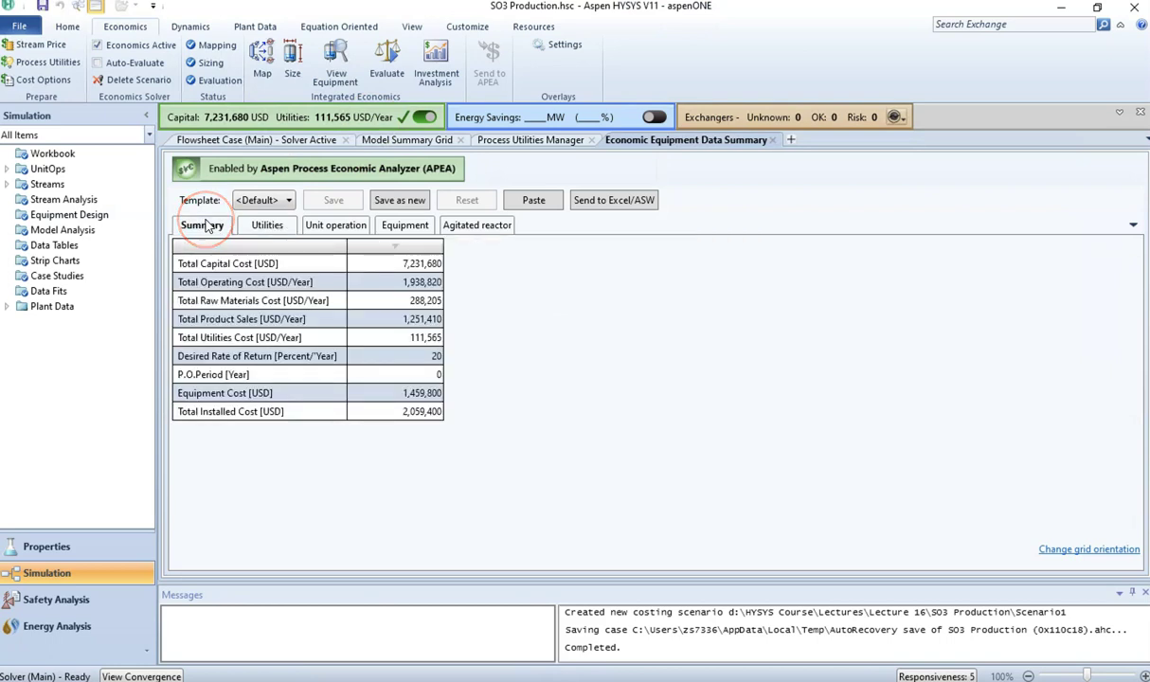